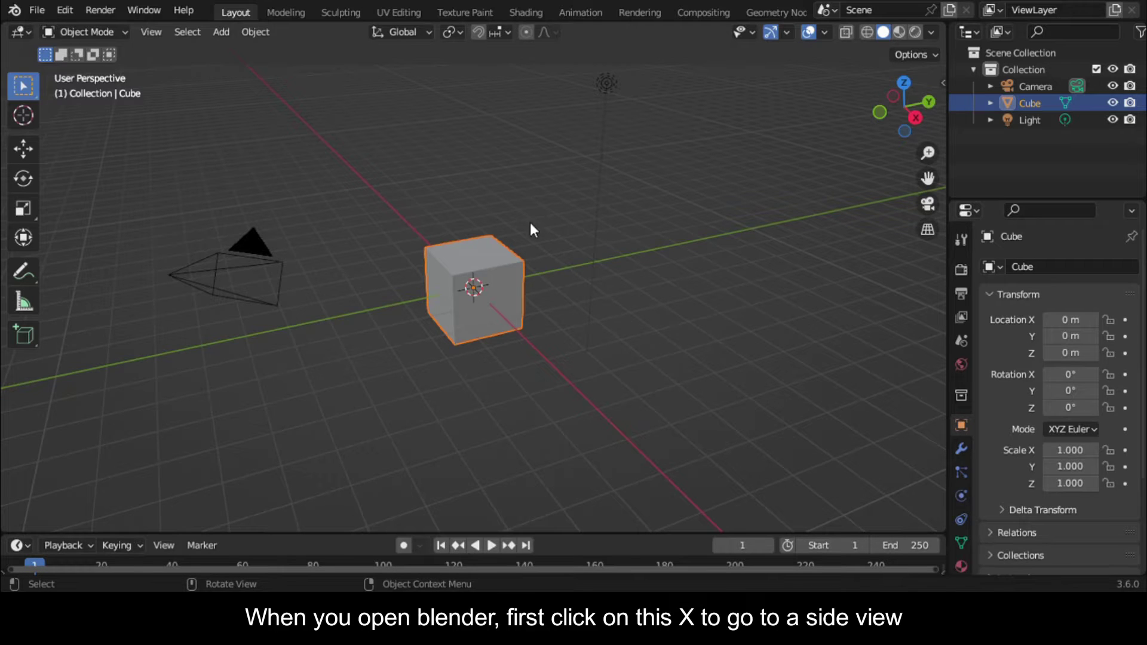
Add the front-face glasses photo as a reference image aligned to the right orthographic view
click(915, 117)
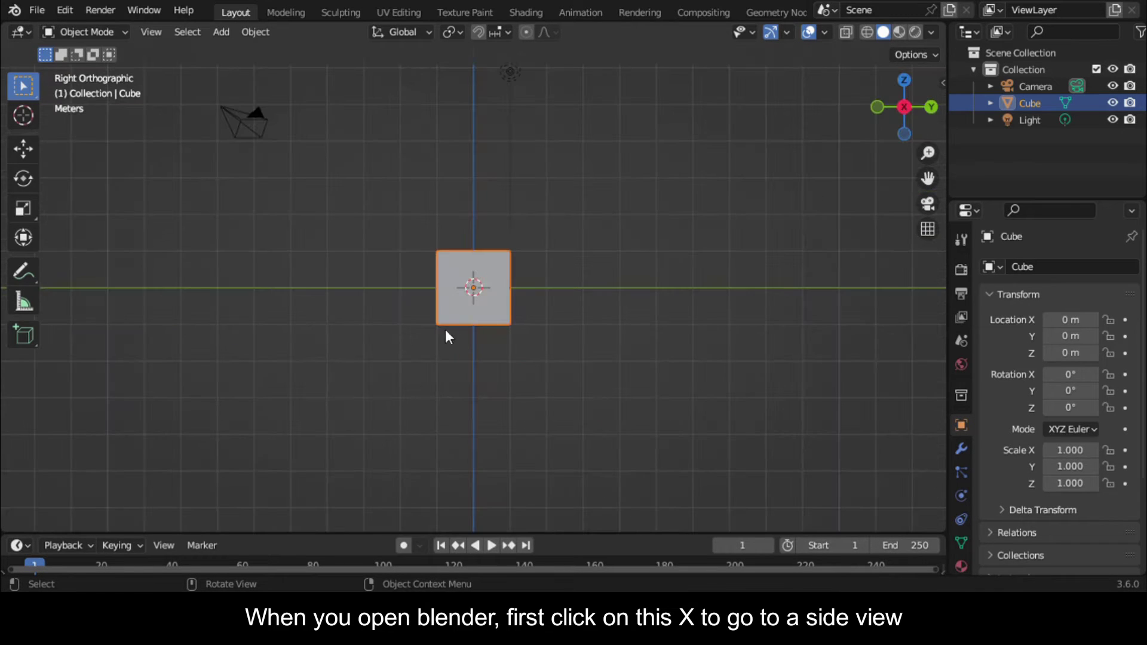
key(shift+a)
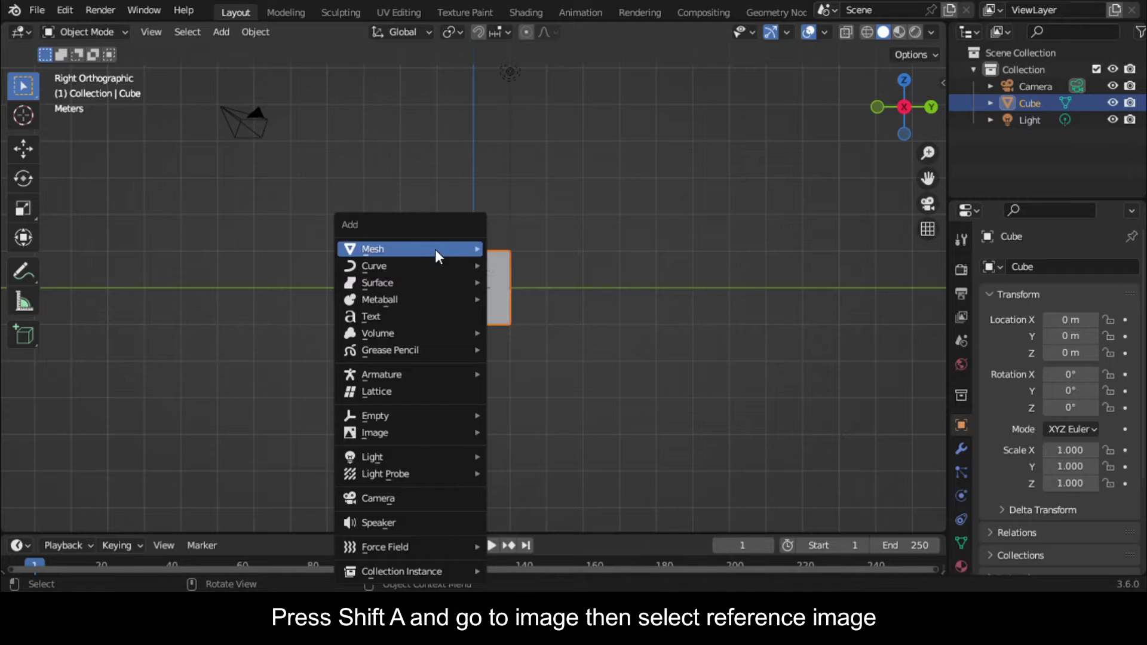
mouse_move(428, 433)
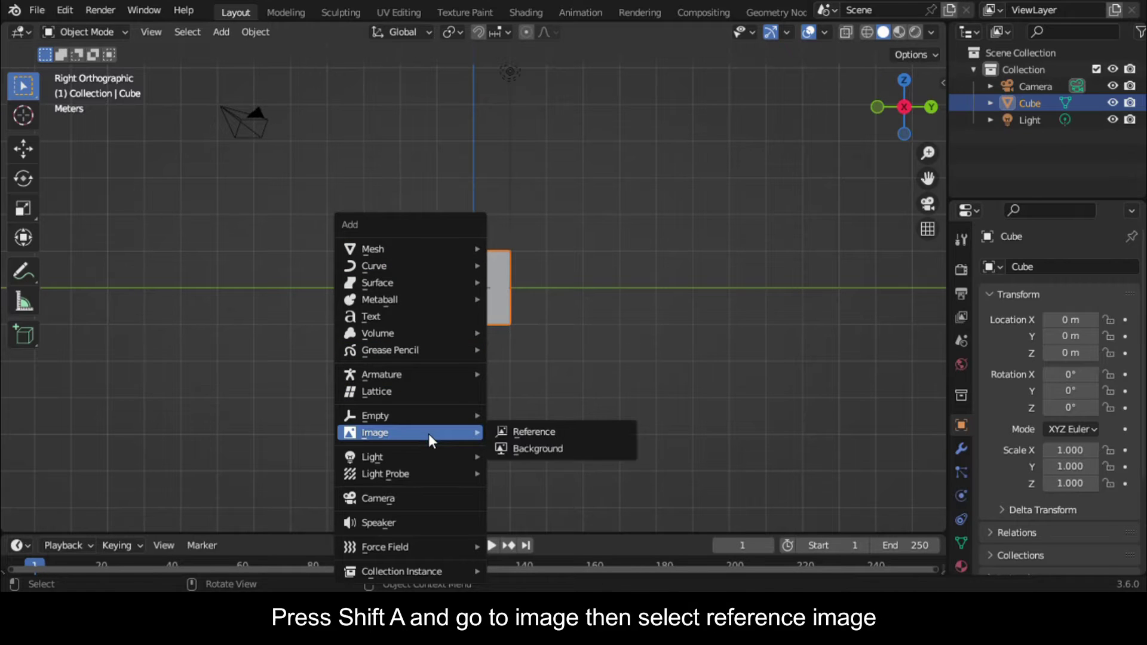
click(517, 431)
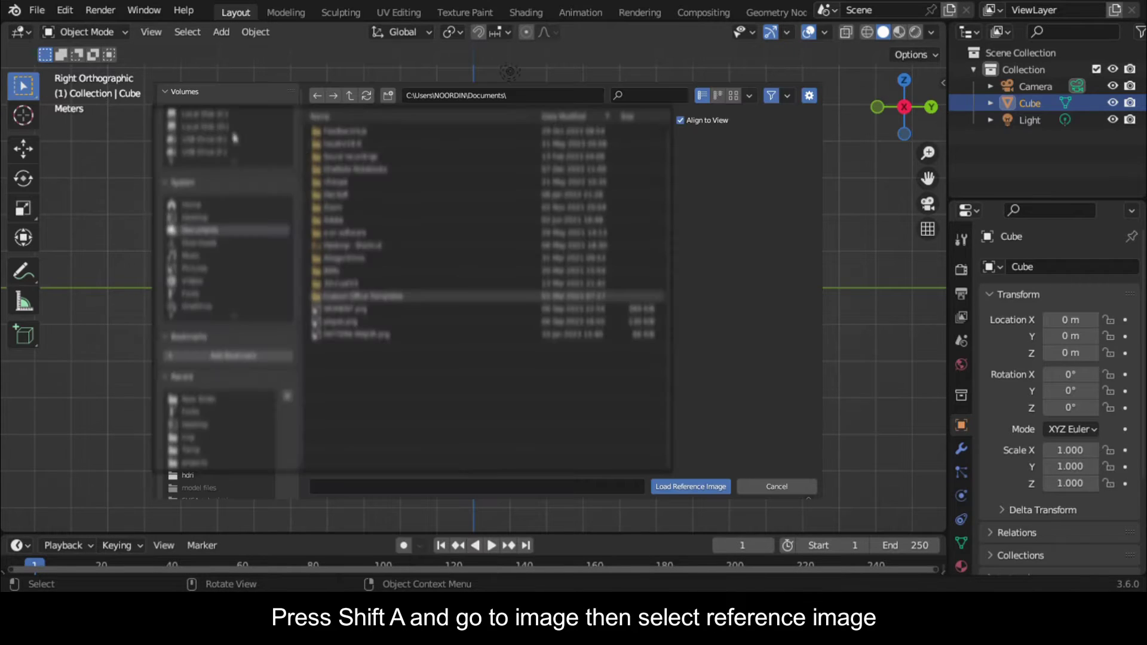
click(226, 399)
click(733, 95)
scroll(543, 267, down, 3)
click(545, 287)
click(674, 487)
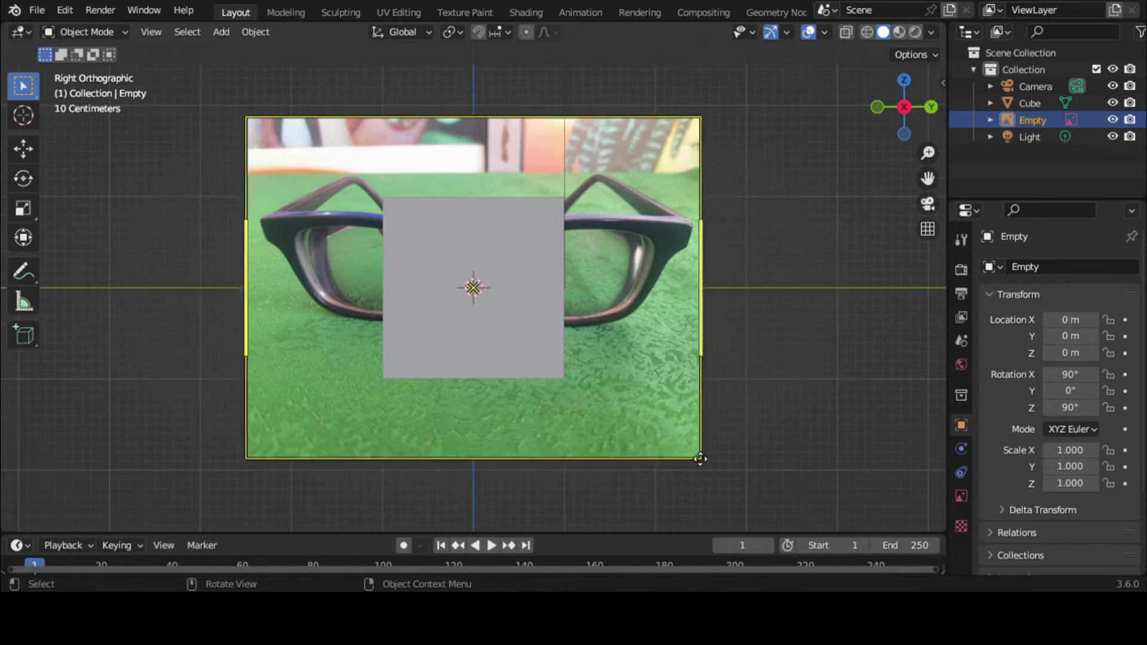
Enable opacity for the front reference image and lower it to 0.333
click(960, 495)
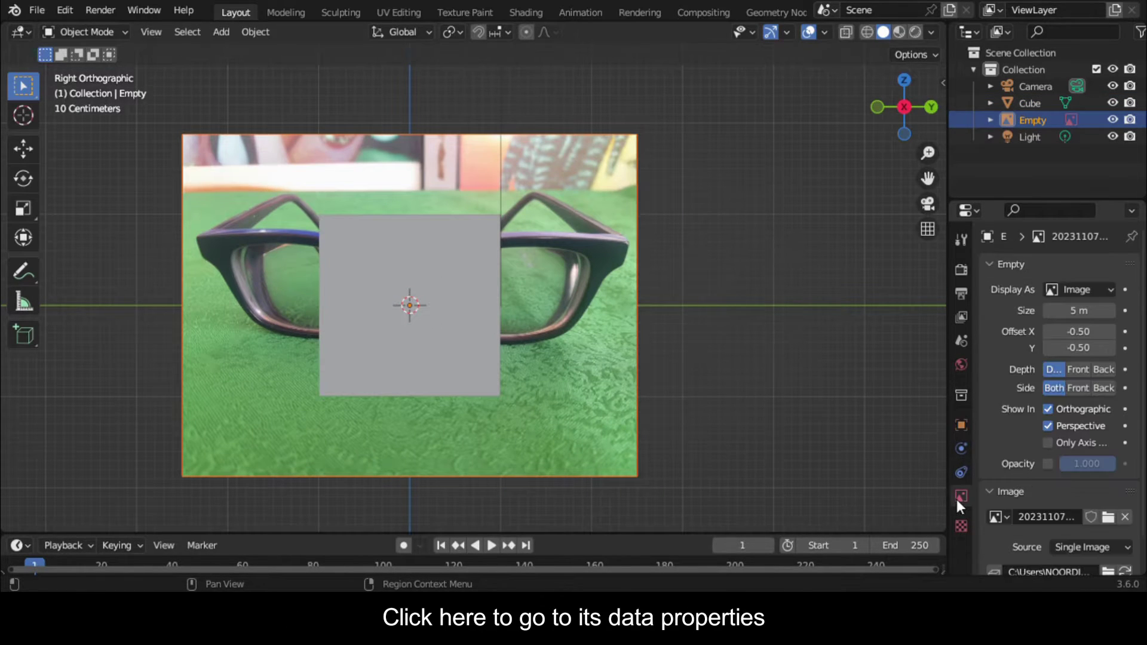
click(1047, 463)
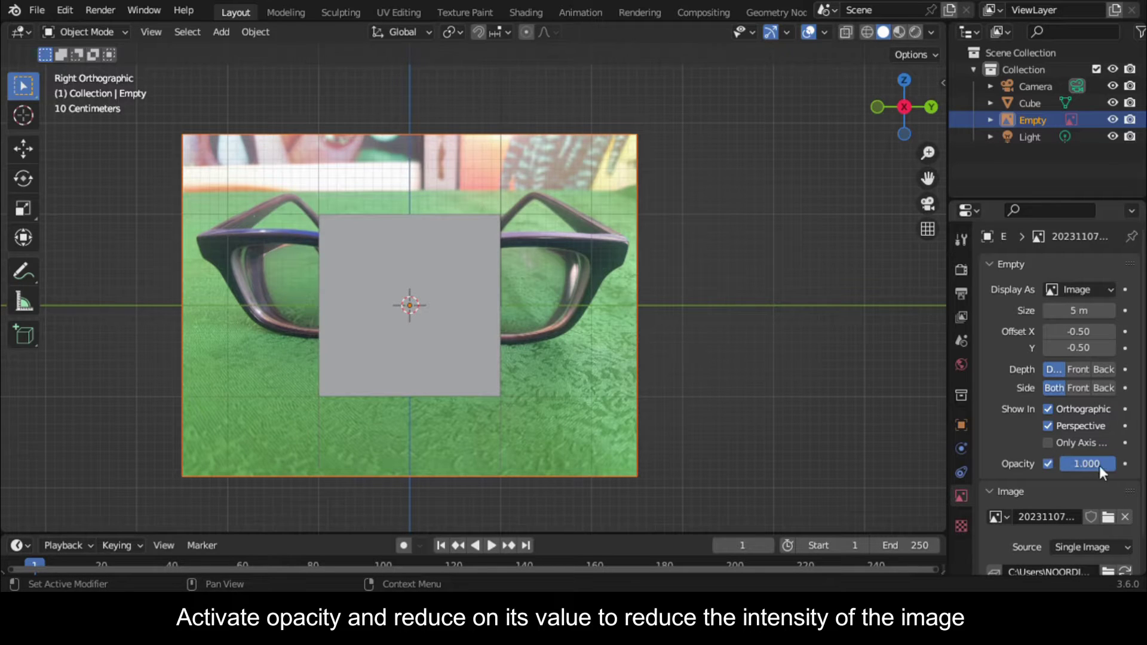
drag(1111, 463, 1081, 463)
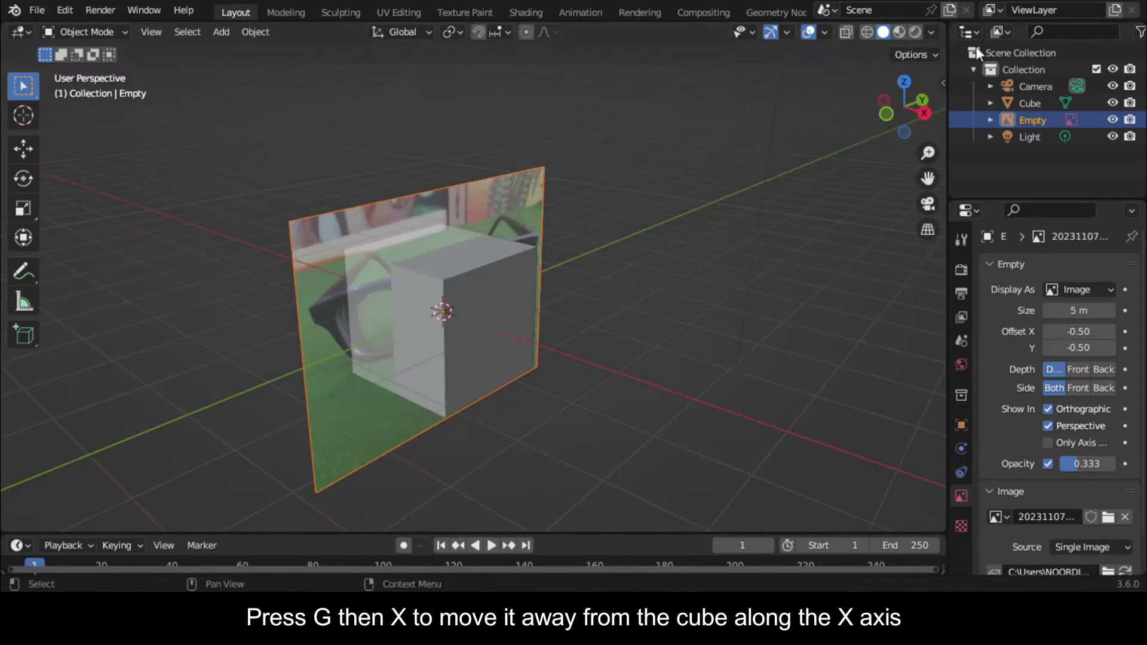
From the top view, move the front reference image along the negative X axis until it stands clear of the cube
key(KP_7)
key(g)
key(x)
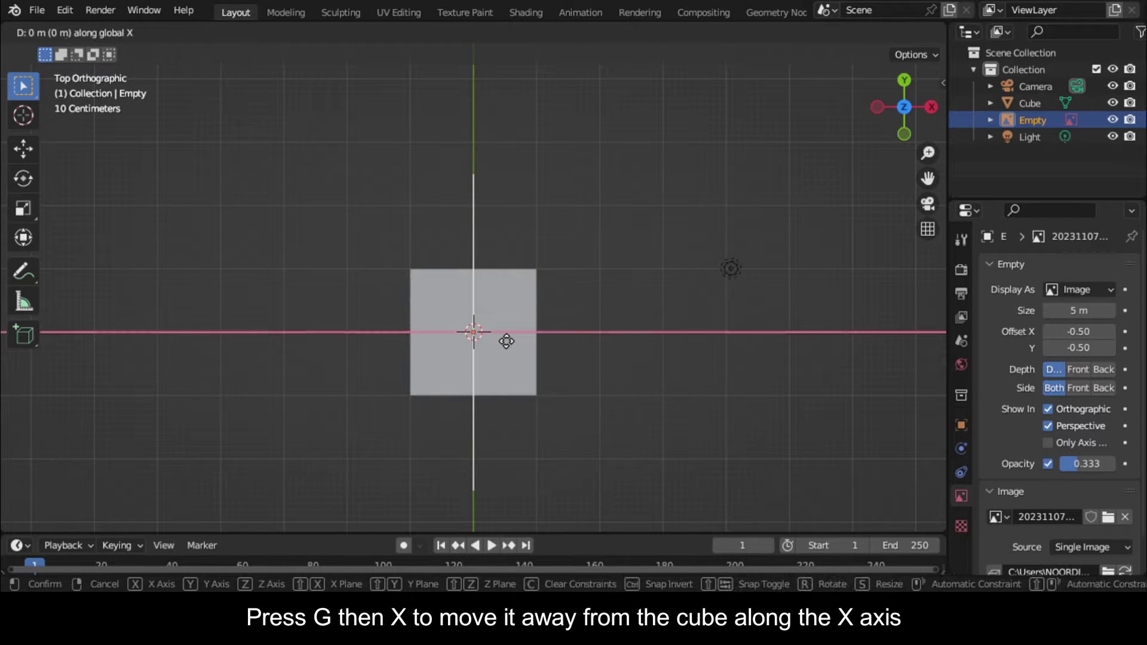
click(391, 366)
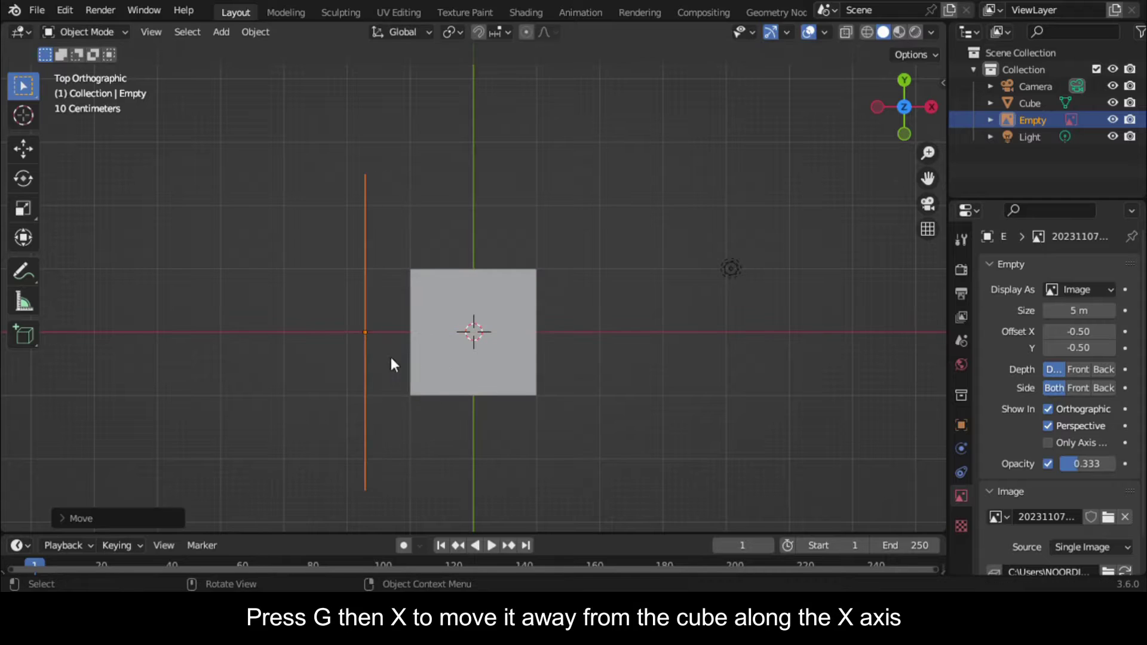
Add the side-face glasses photo 20231107_152715.jpg as a reference image aligned to the back orthographic view
click(930, 107)
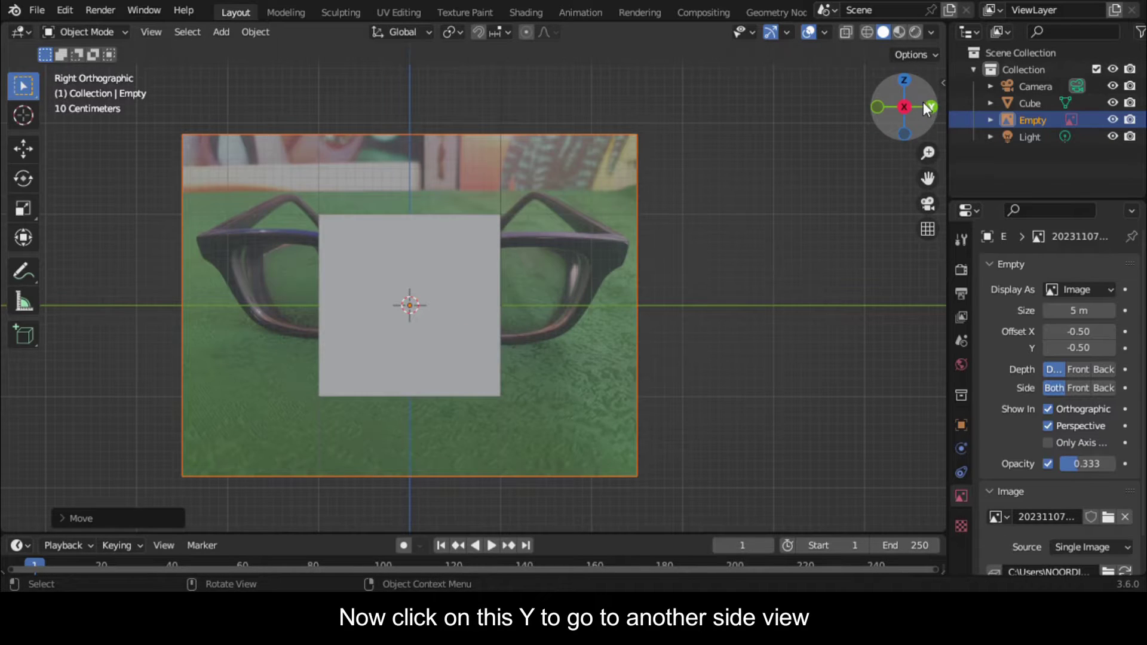
click(929, 106)
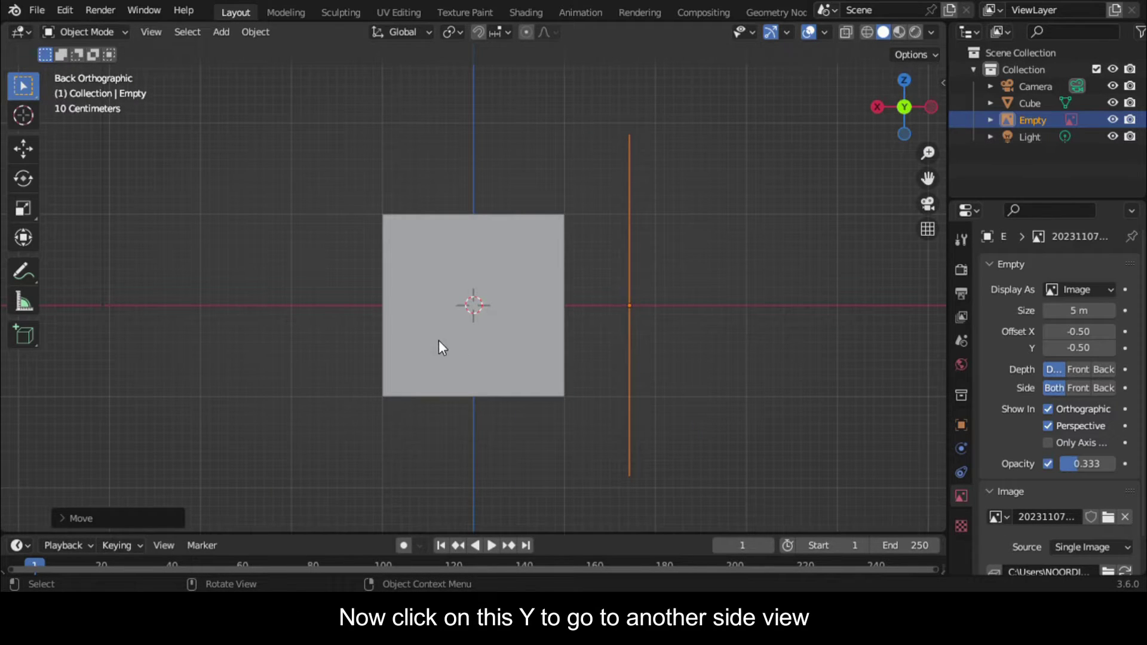
key(shift+a)
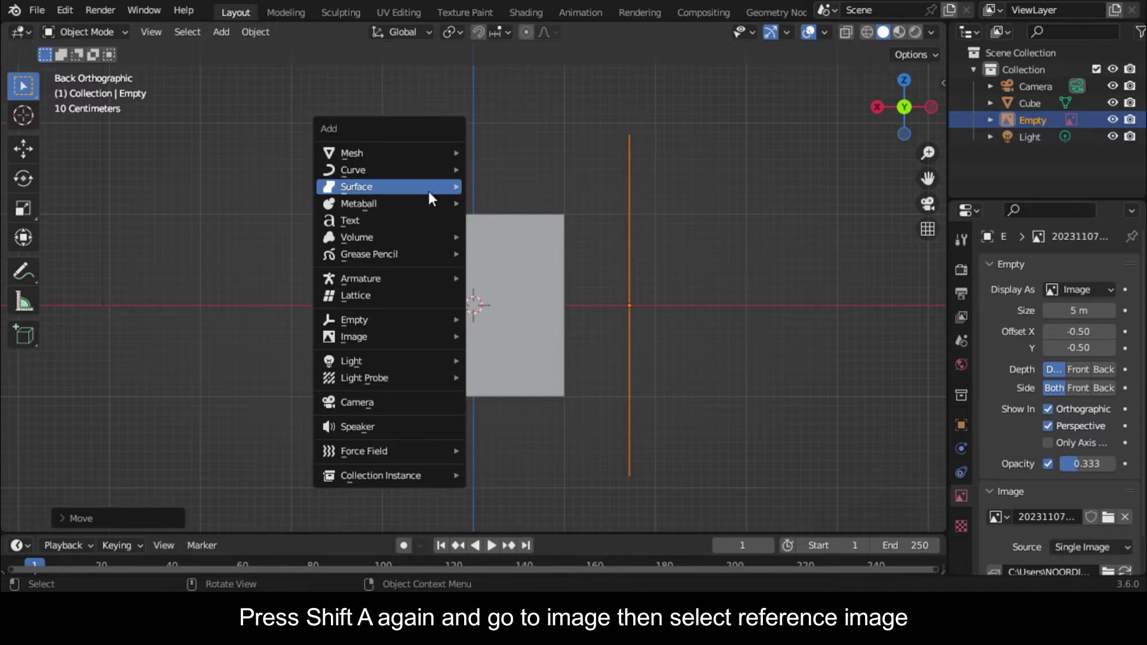
mouse_move(447, 335)
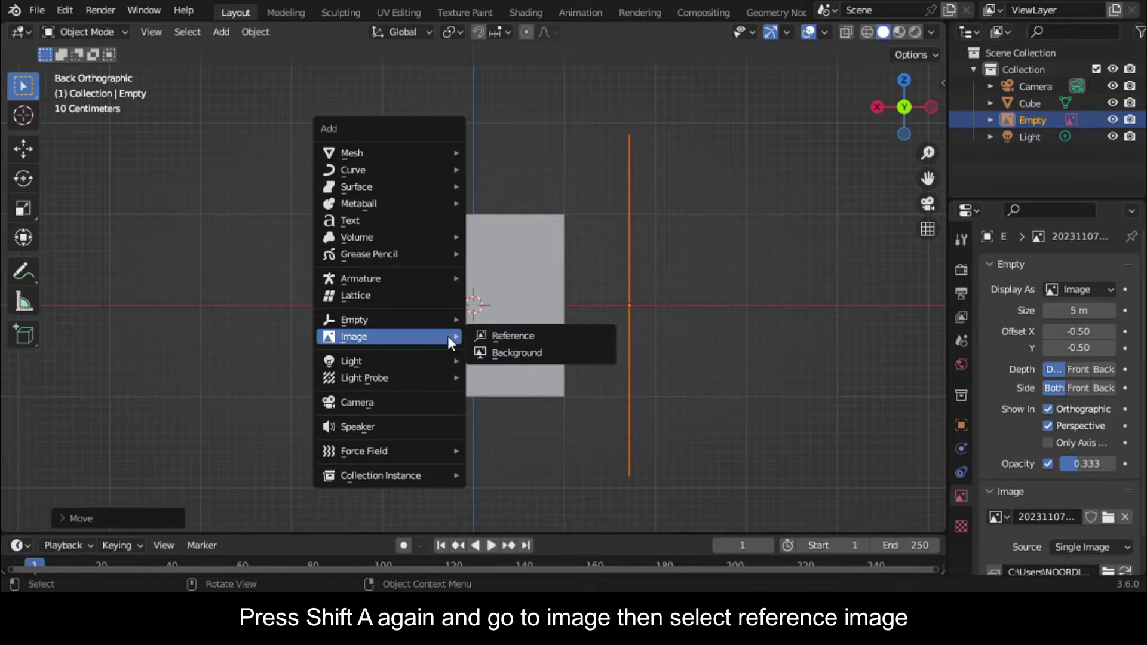
click(503, 335)
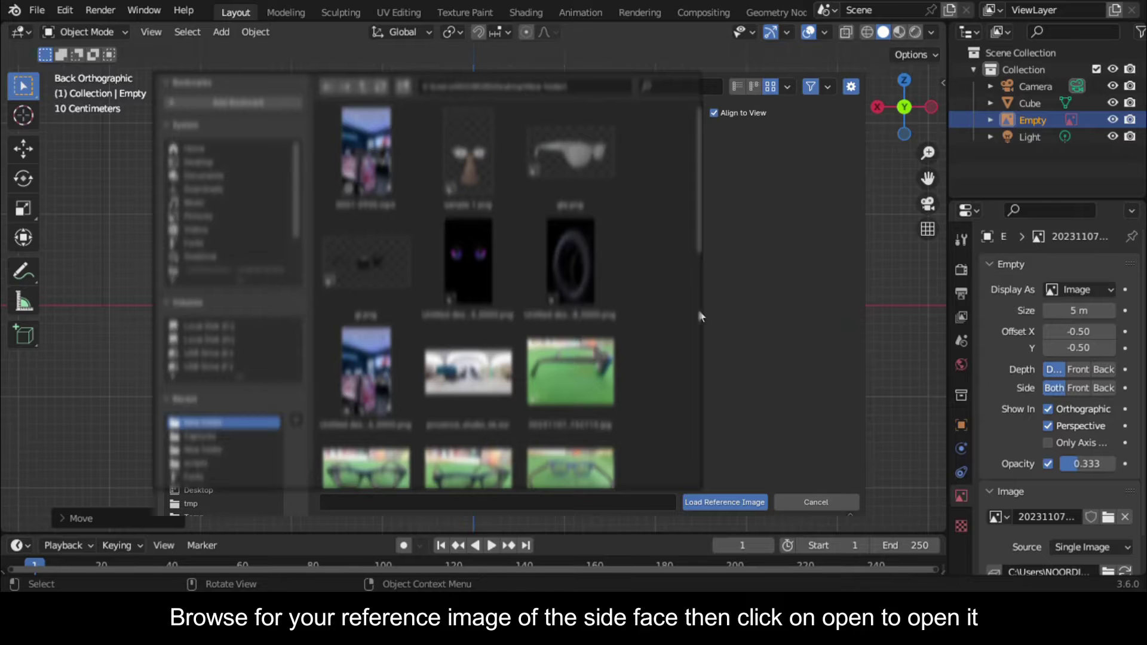
scroll(700, 316, down, 1)
click(571, 350)
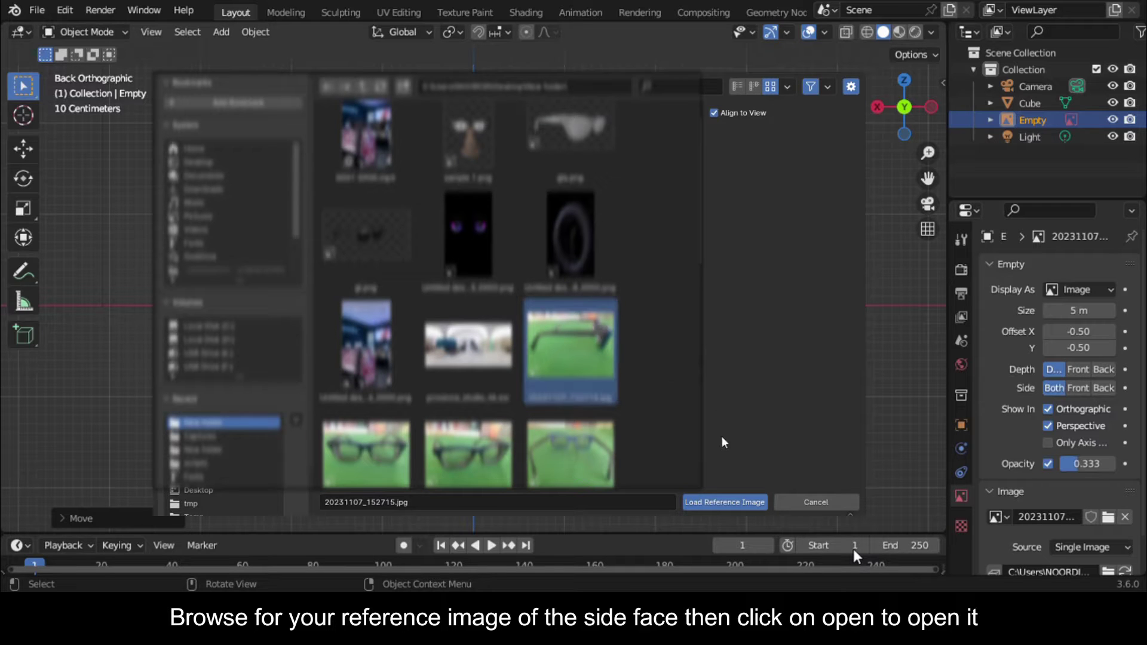
click(722, 503)
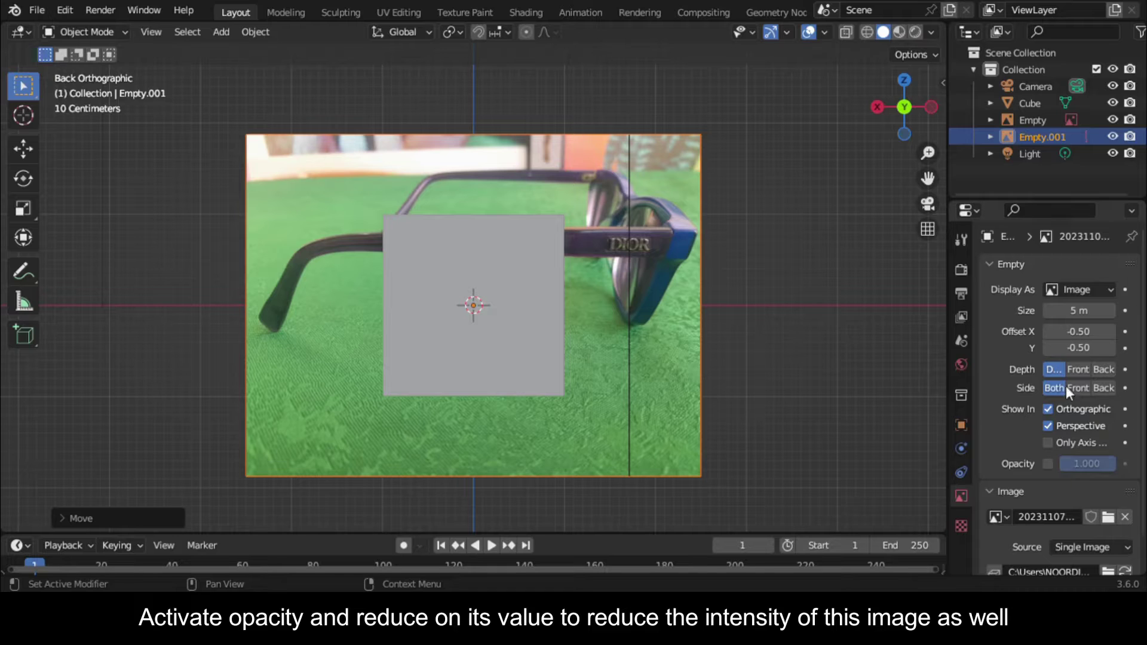
Lower the side reference image's opacity to 0.362 and stop it from showing in perspective view
click(1048, 464)
drag(1115, 464, 1082, 463)
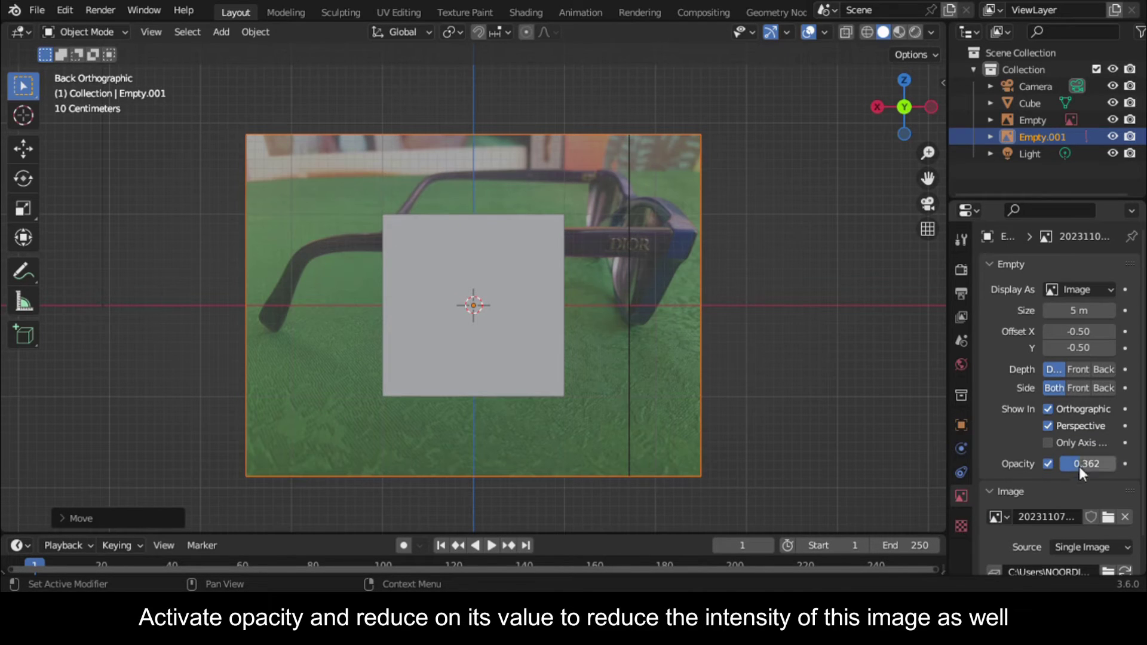
drag(885, 109, 999, 119)
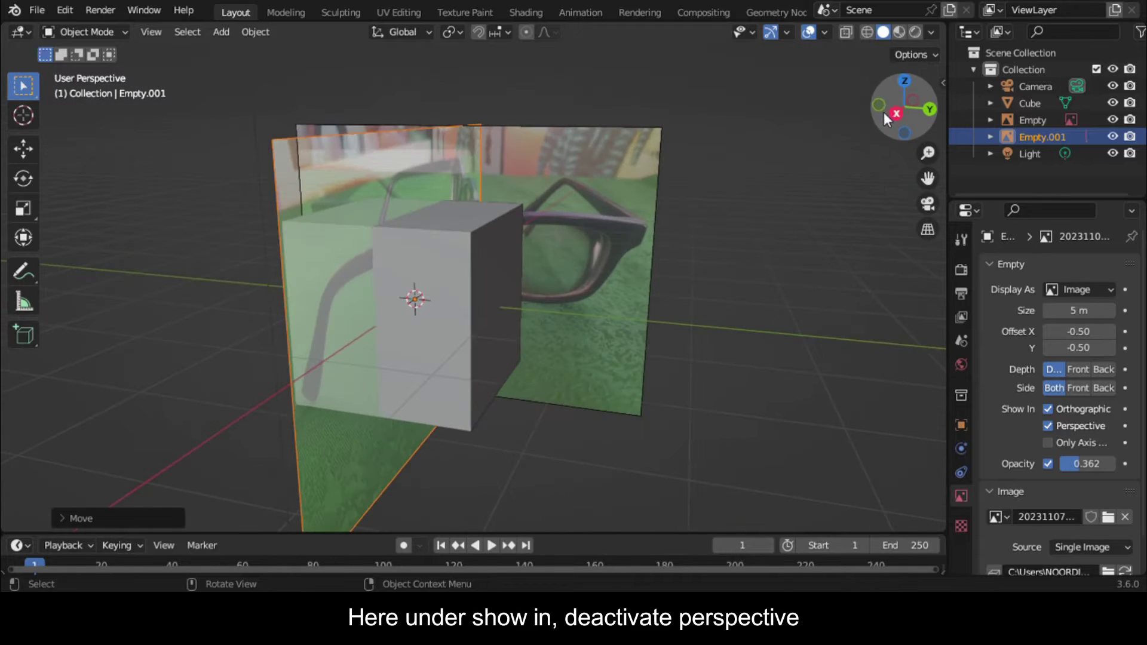
click(1048, 425)
Select the front reference image and turn off its display in perspective view
click(929, 113)
drag(929, 113, 1037, 120)
click(640, 214)
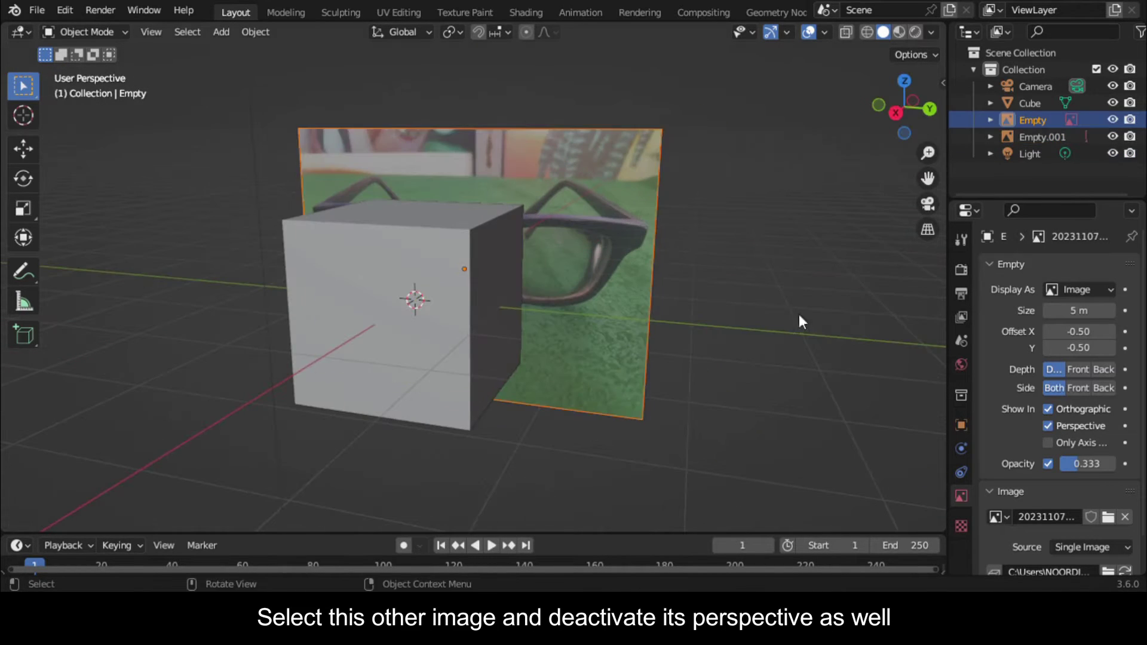
click(1048, 426)
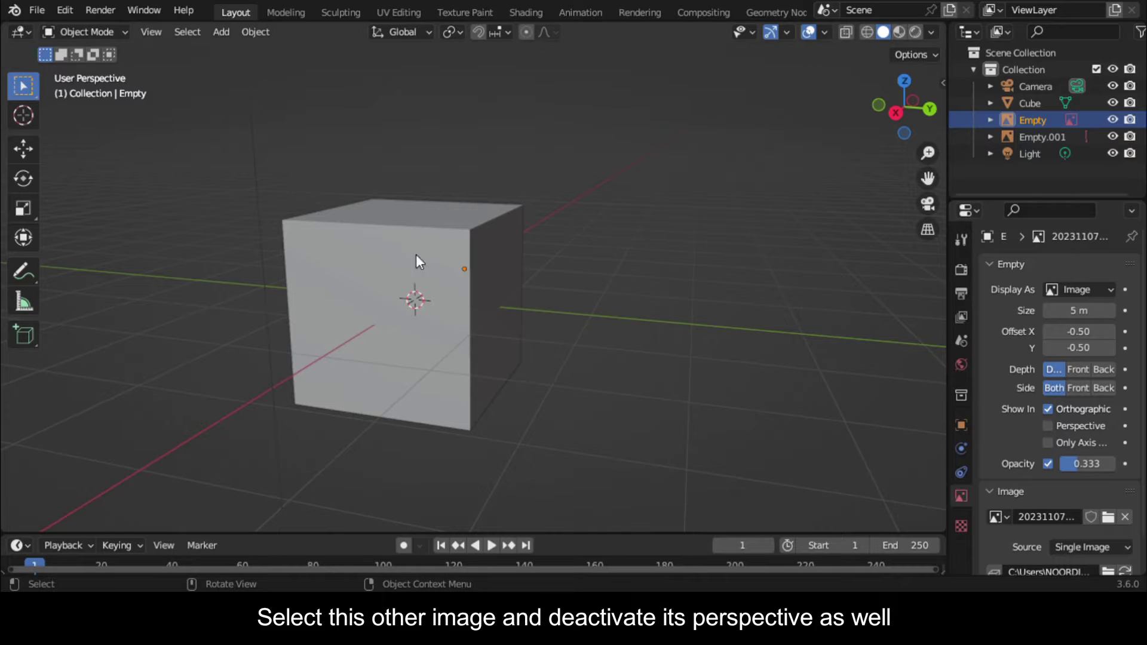
Put the cube in Edit Mode in the right view and merge all its vertices at center
click(391, 234)
click(895, 115)
drag(927, 178, 956, 196)
click(908, 112)
scroll(472, 254, up, 3)
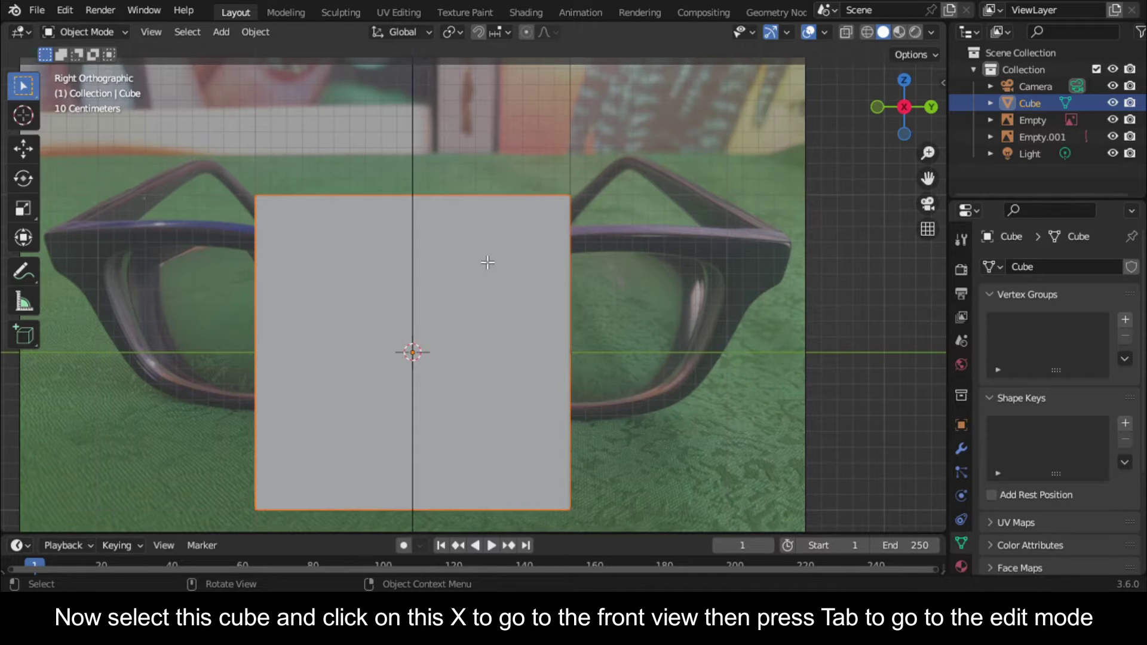
key(Tab)
scroll(566, 268, down, 1)
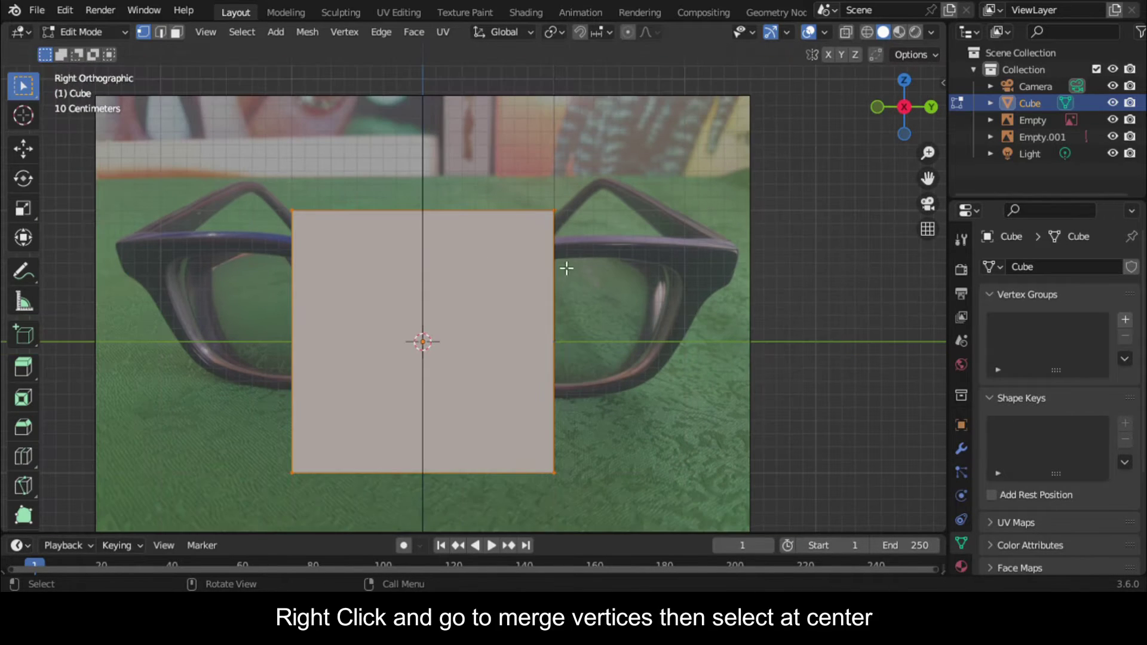
right_click(568, 230)
mouse_move(527, 504)
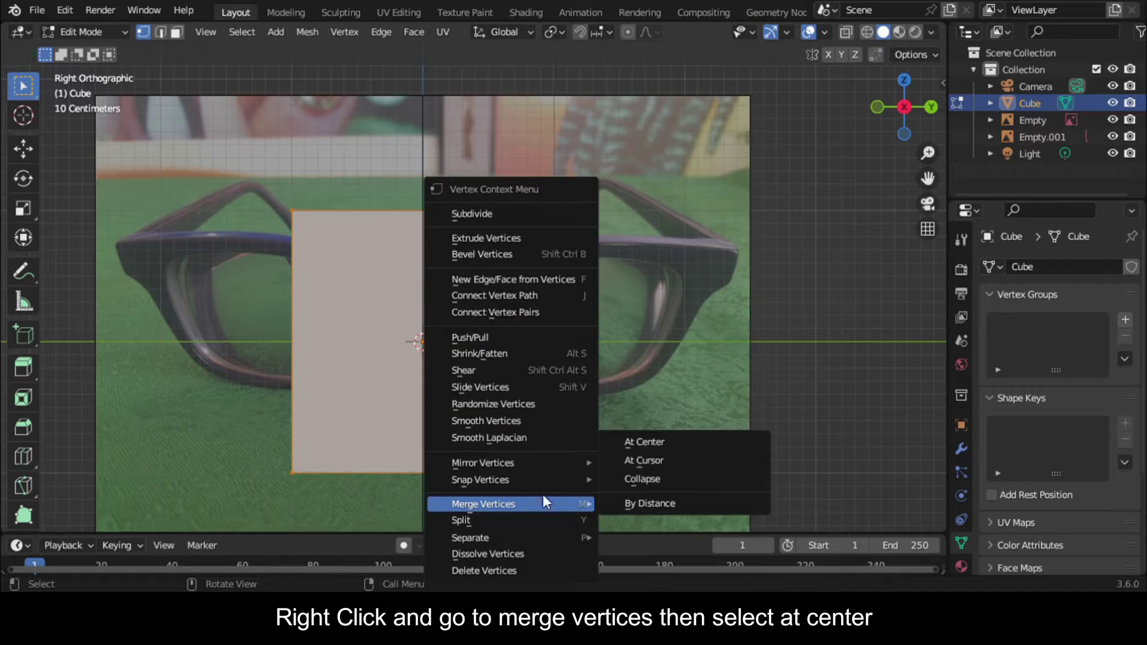
click(639, 442)
Move the merged vertex up along Z to the top edge of the glasses' nose bridge
scroll(476, 348, up, 2)
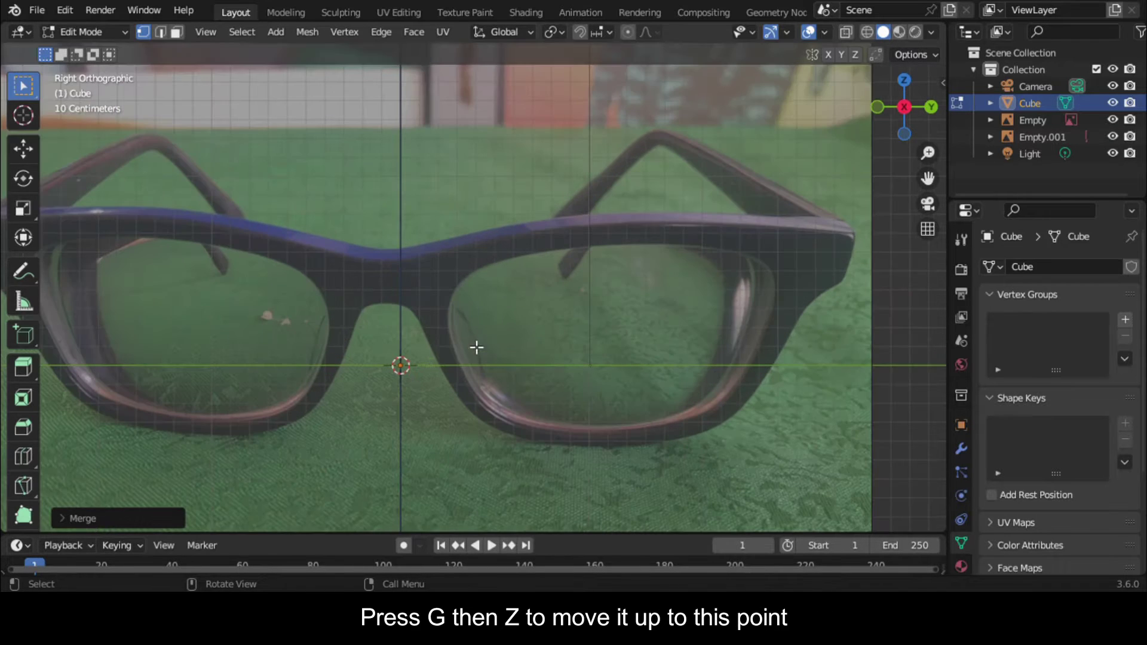
key(g)
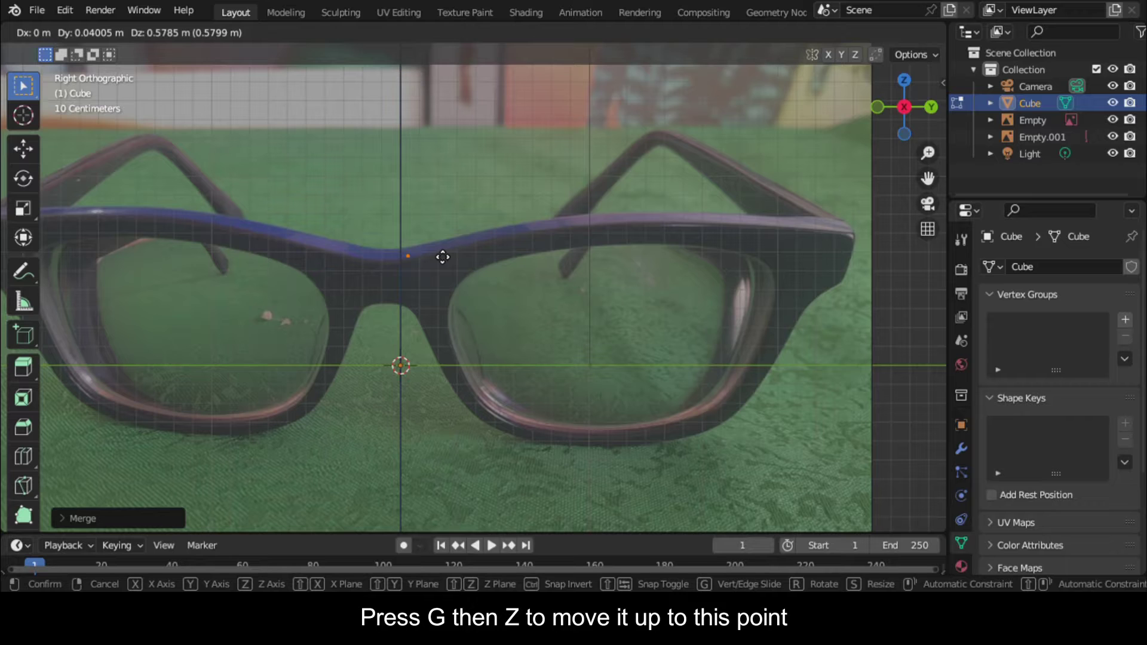
key(z)
click(437, 263)
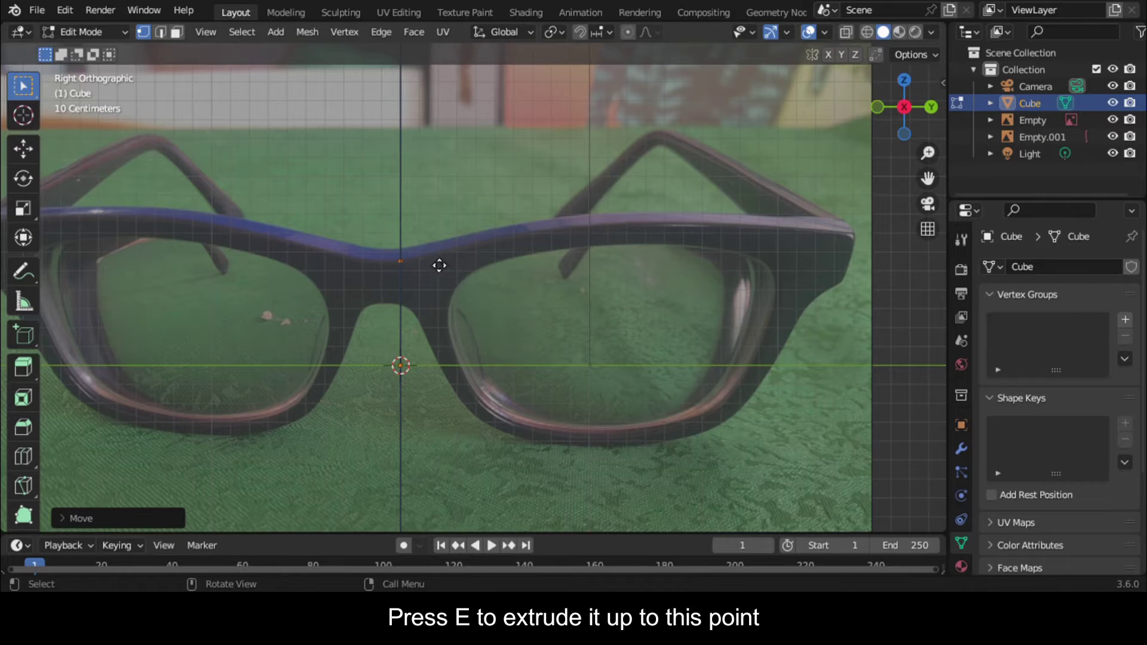
Extrude the vertex about 0.23 m down along Z to the underside of the nose bridge
key(e)
key(z)
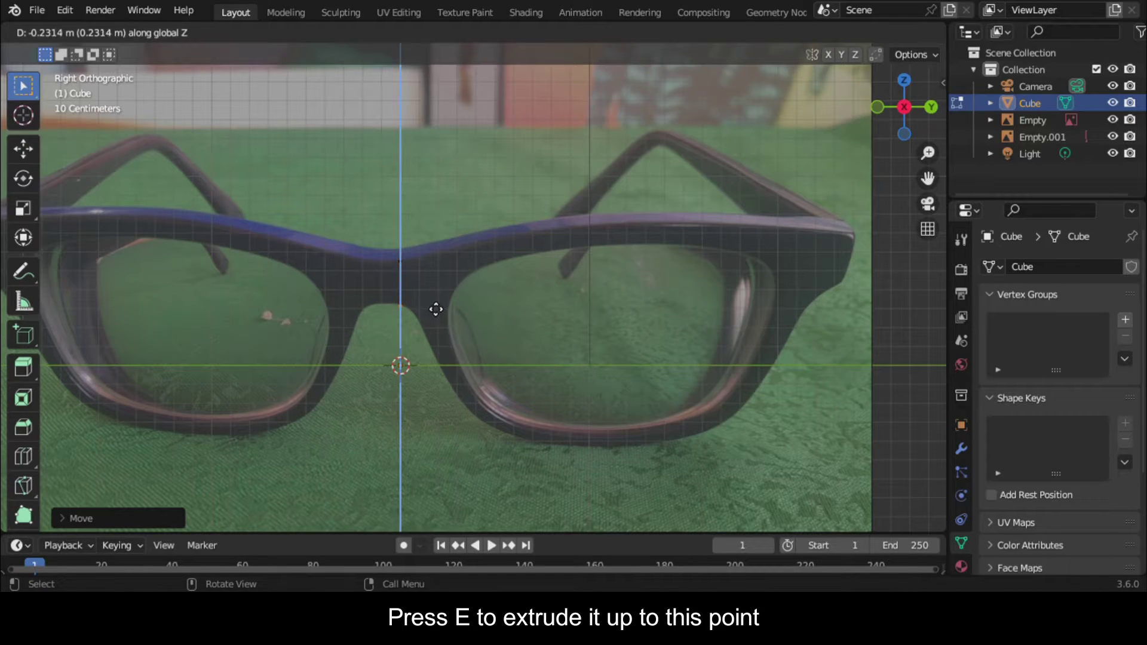
click(436, 308)
Select both bridge vertices and extrude them sideways and slightly upward along the frame toward the lens on the positive Y side
drag(390, 245, 421, 326)
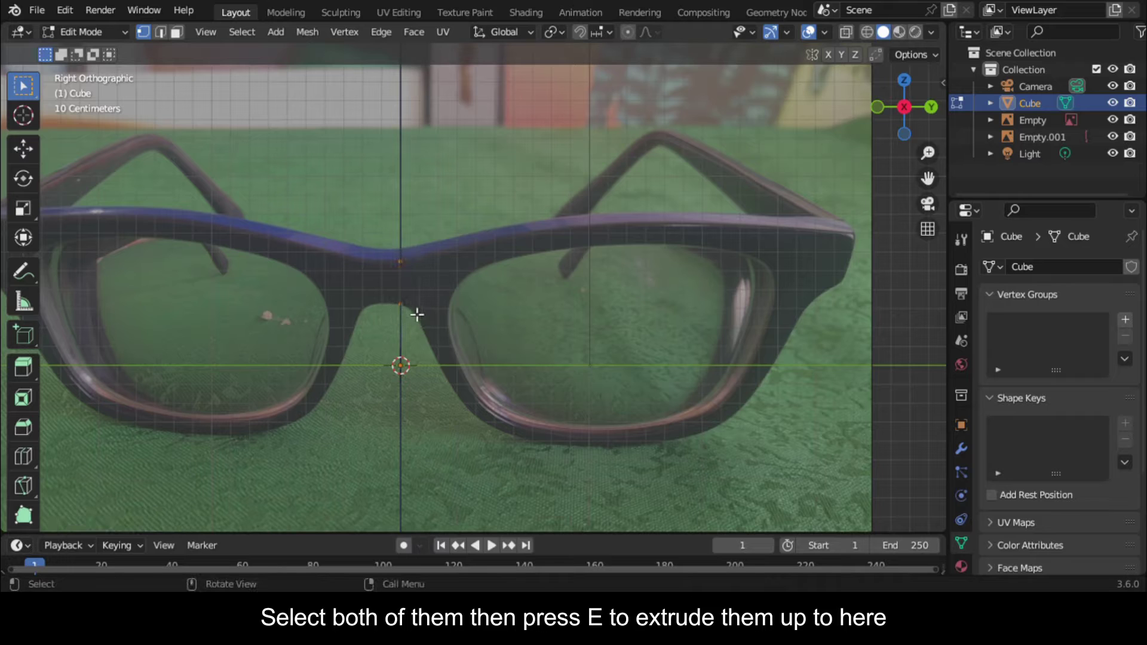
key(e)
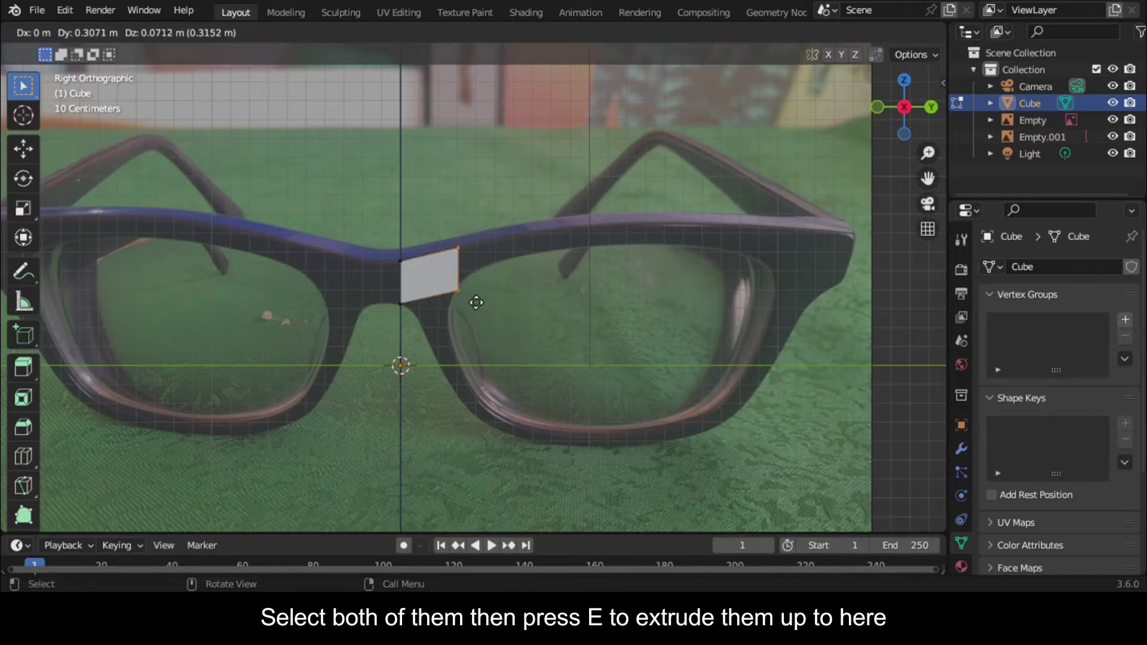
click(494, 297)
Add a Mirror modifier to the bridge mesh with only the Y axis active and clipping enabled
scroll(581, 293, up, 4)
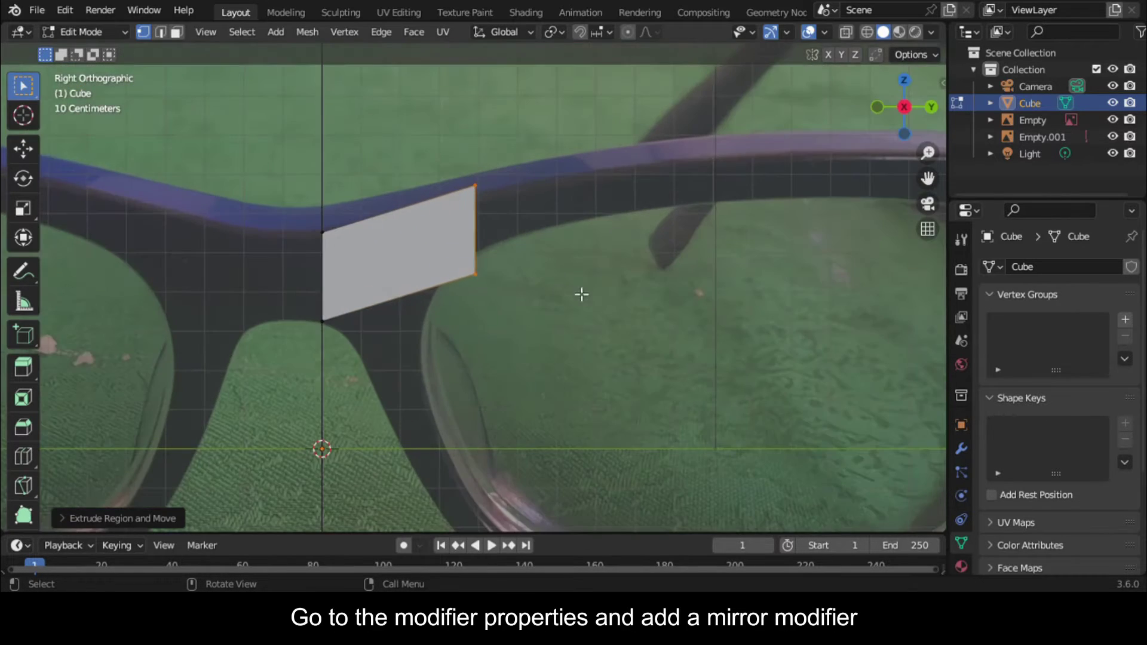
click(961, 449)
click(1066, 270)
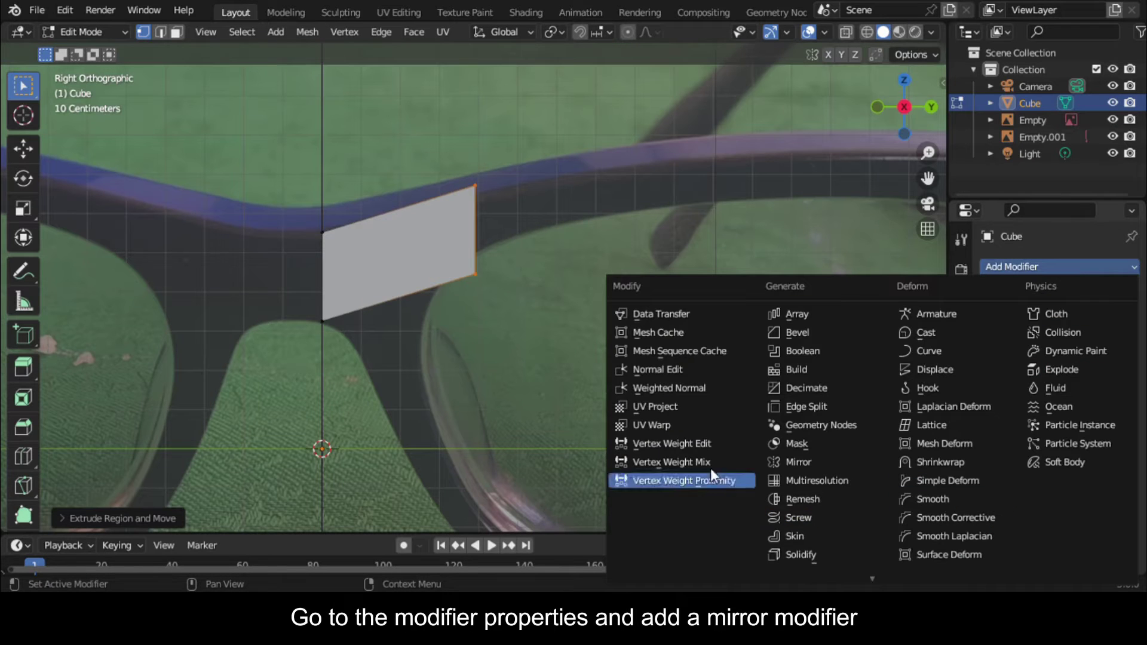
click(835, 463)
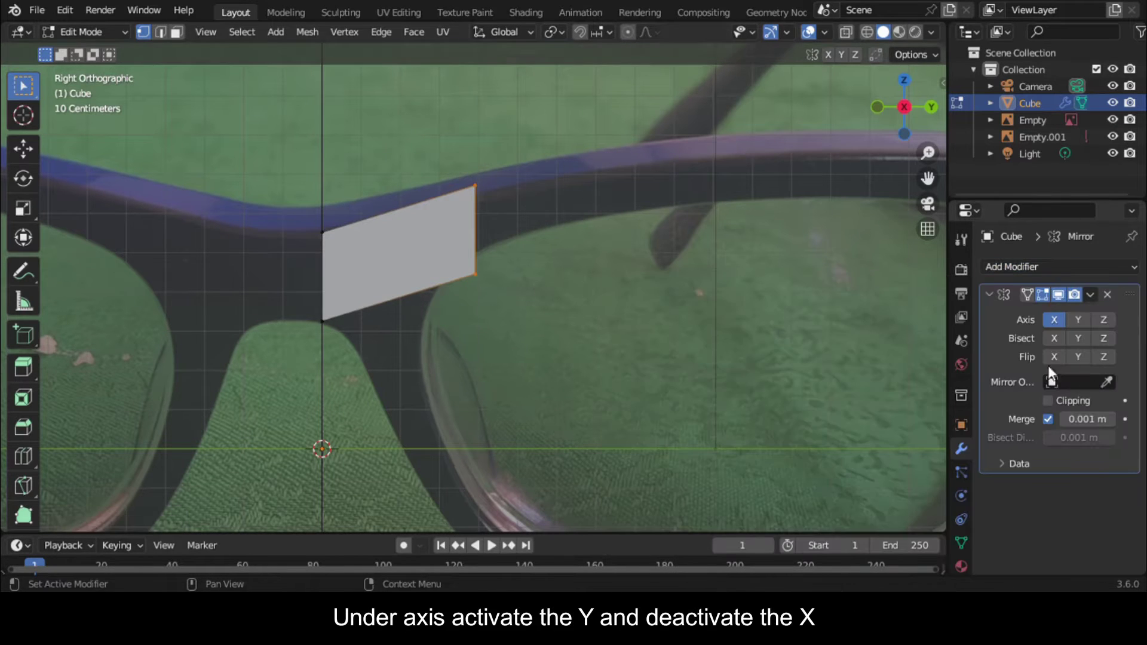
scroll(345, 359, down, 5)
click(1071, 319)
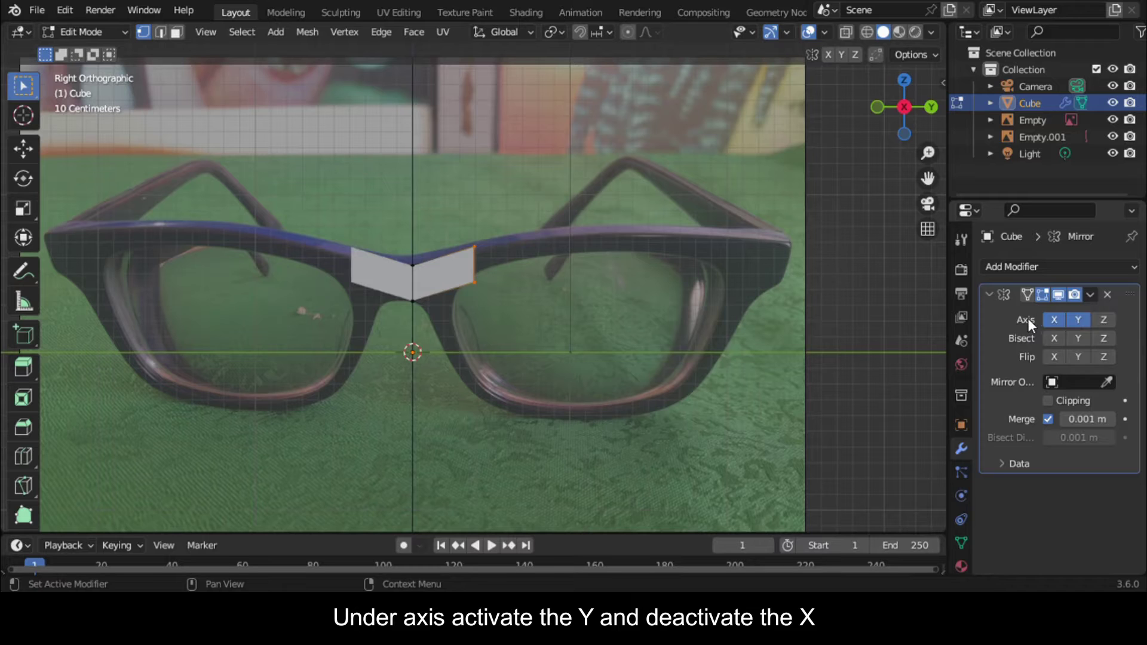
click(1051, 400)
scroll(402, 315, up, 5)
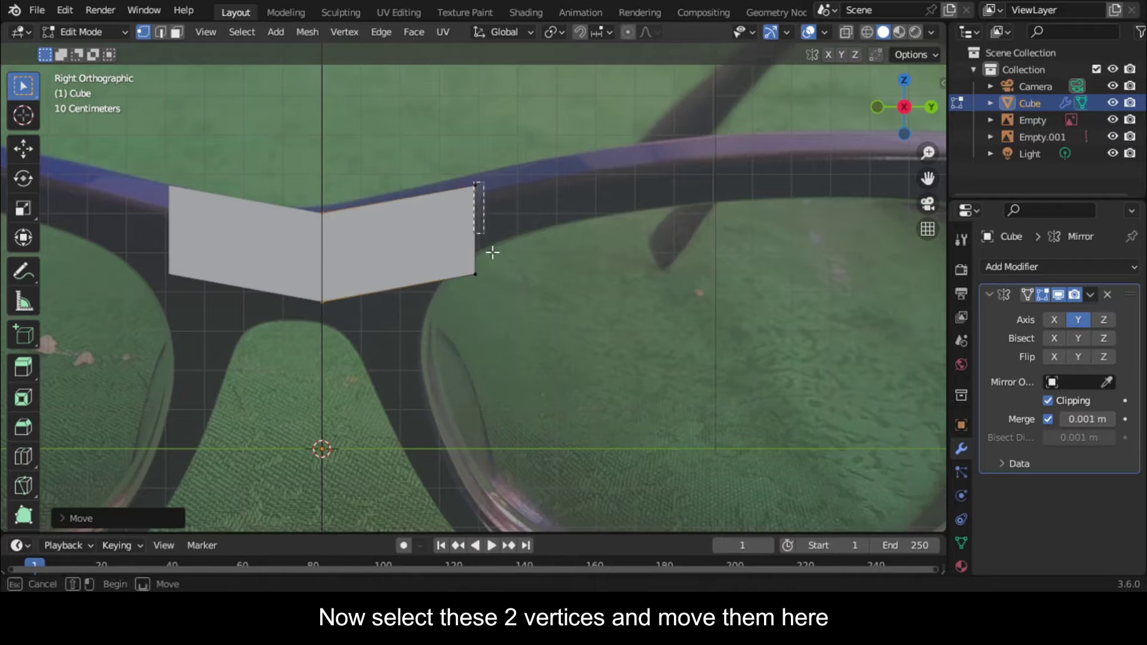
Move the bridge's two outer vertices inward toward the centre line and turn on X-ray display
key(g)
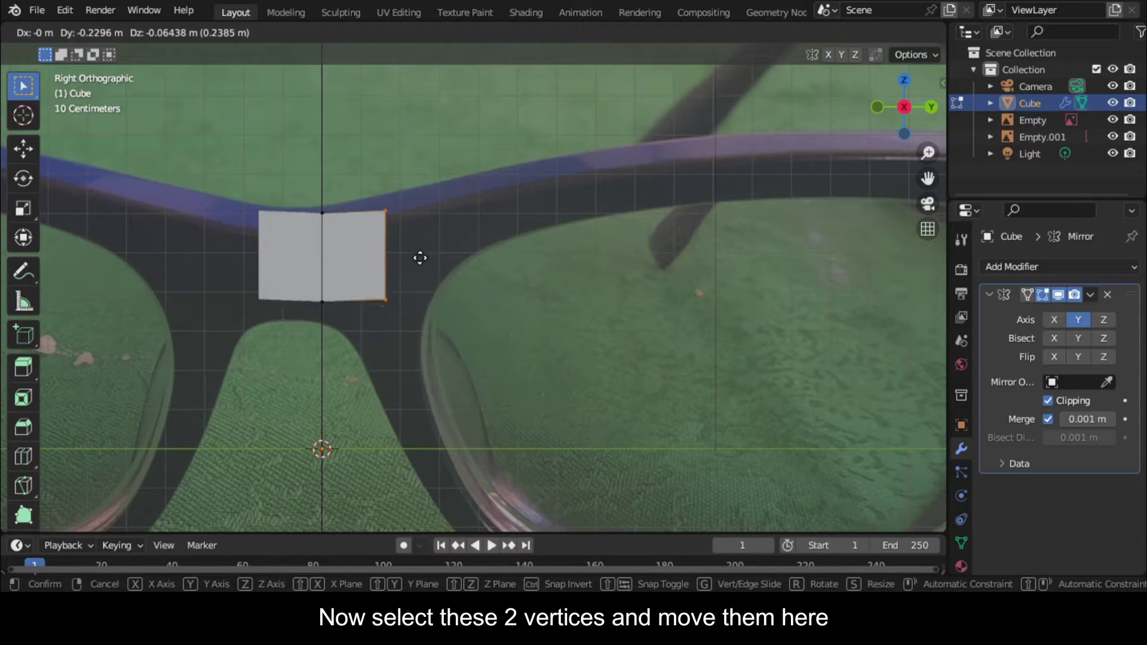
click(424, 254)
drag(307, 202, 346, 238)
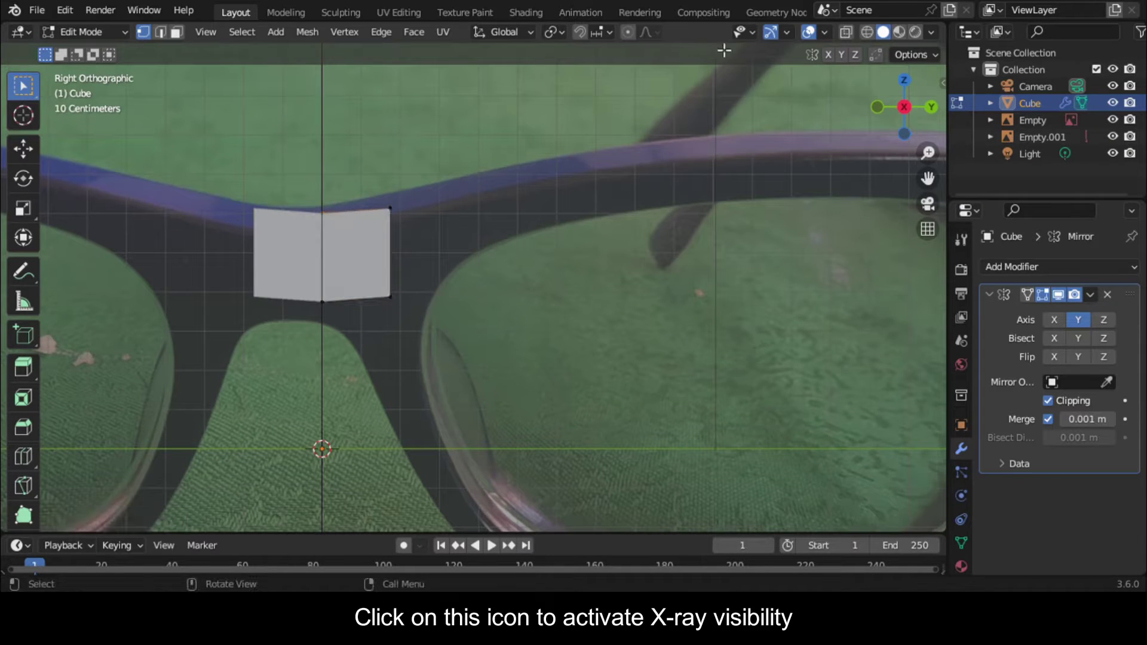
click(843, 31)
Align the bridge's upper centre vertex and upper outer vertex with the lower boundary of the purple rim
scroll(287, 205, up, 2)
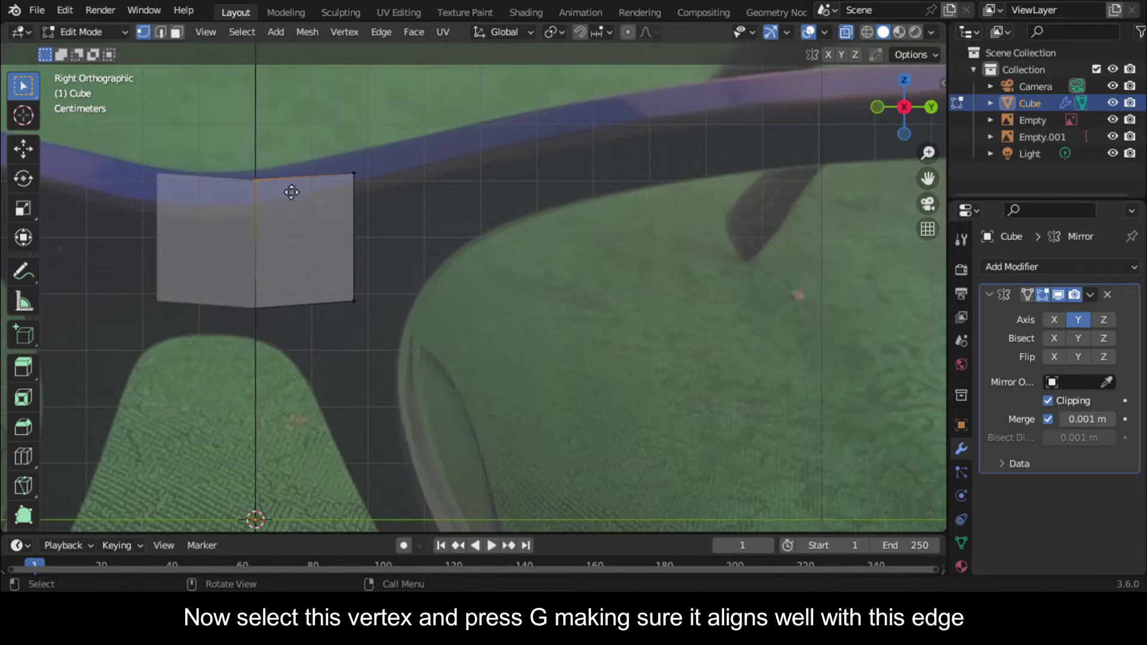
key(g)
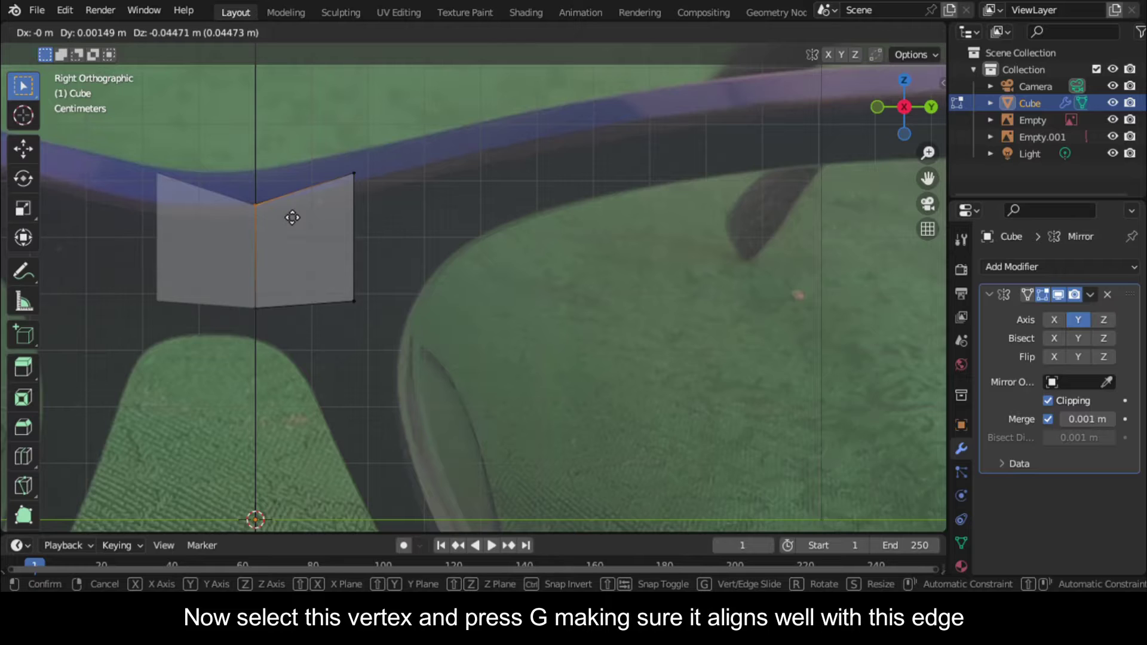
click(289, 212)
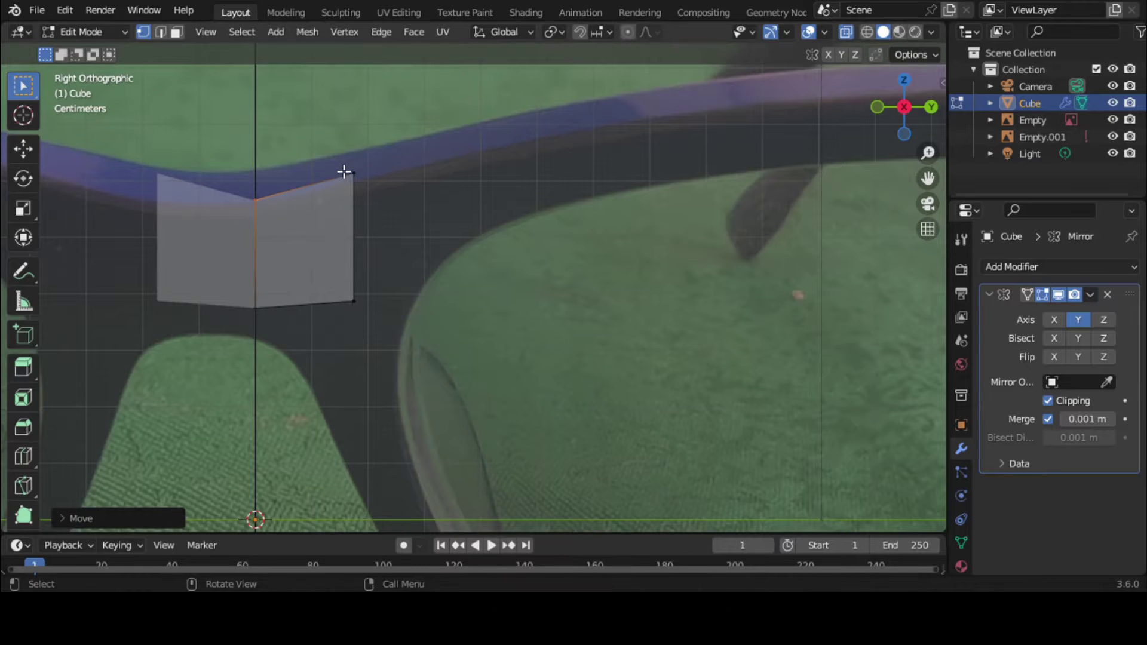
click(353, 173)
key(g)
click(366, 187)
Move the bridge's lower centre and lower outer vertices down onto the arched underside of the nose bridge
click(354, 301)
key(g)
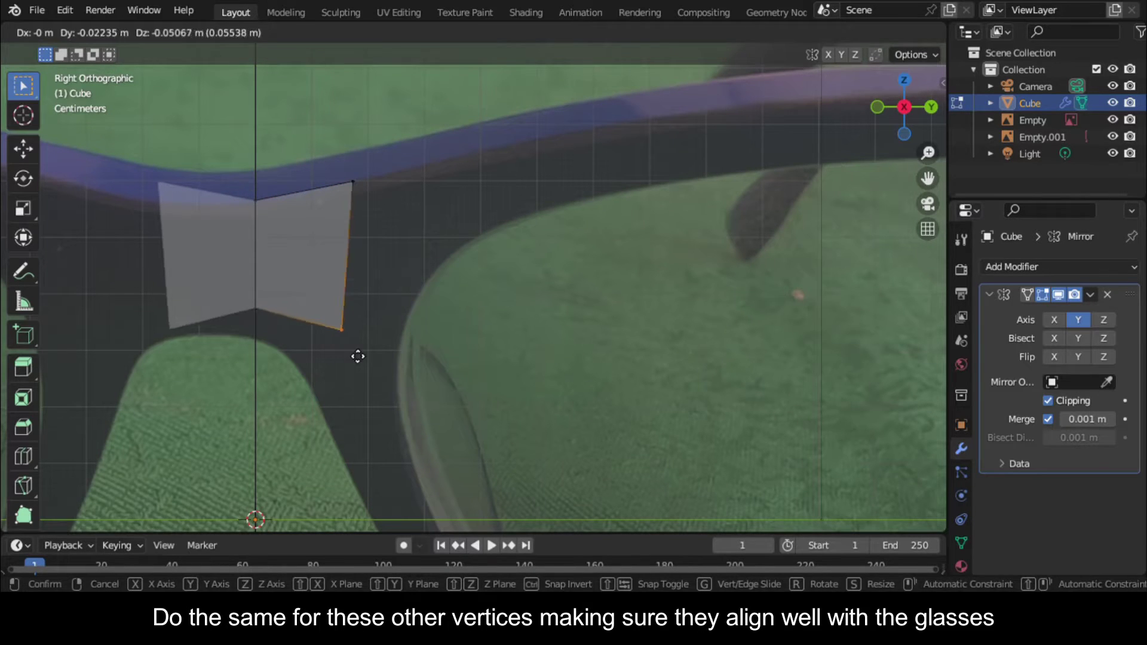
click(357, 351)
drag(238, 308, 367, 364)
key(g)
click(322, 346)
key(g)
click(319, 365)
Extrude the bridge's outer edge sideways and slightly down toward the inner edge of the lens on the positive Y side
drag(283, 173, 375, 371)
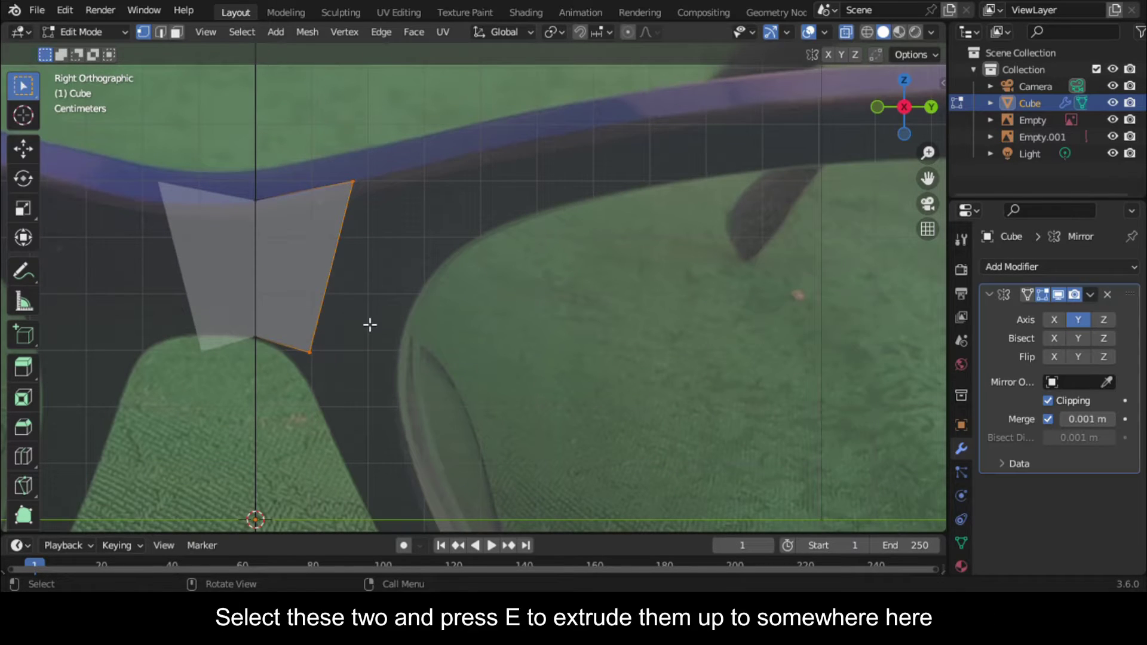
key(e)
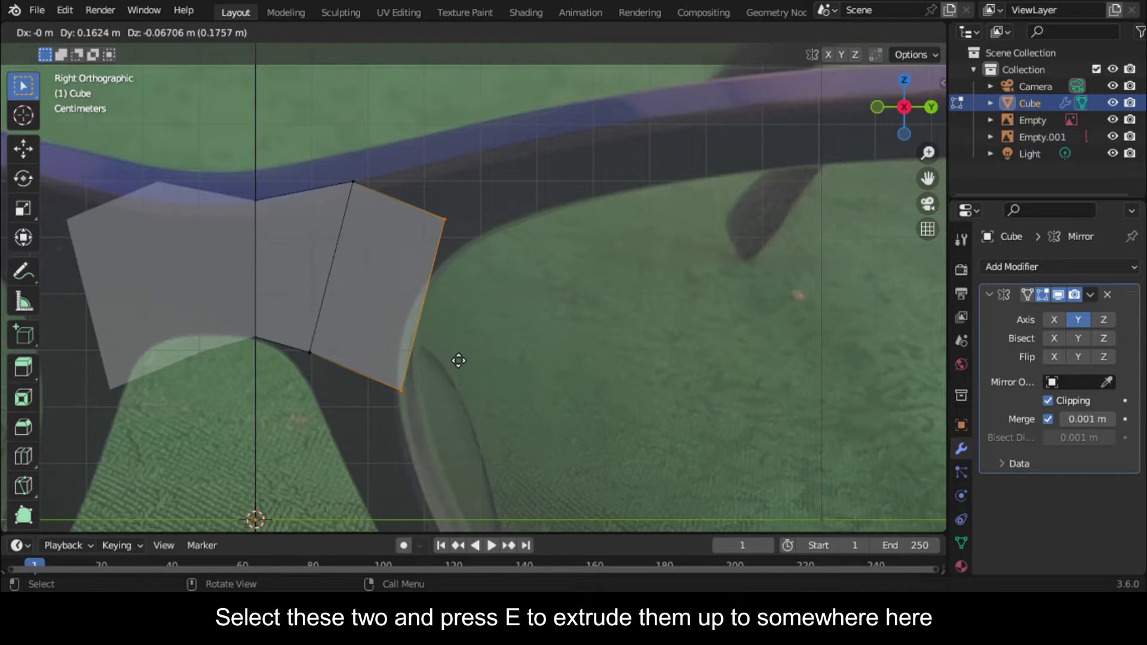
click(451, 355)
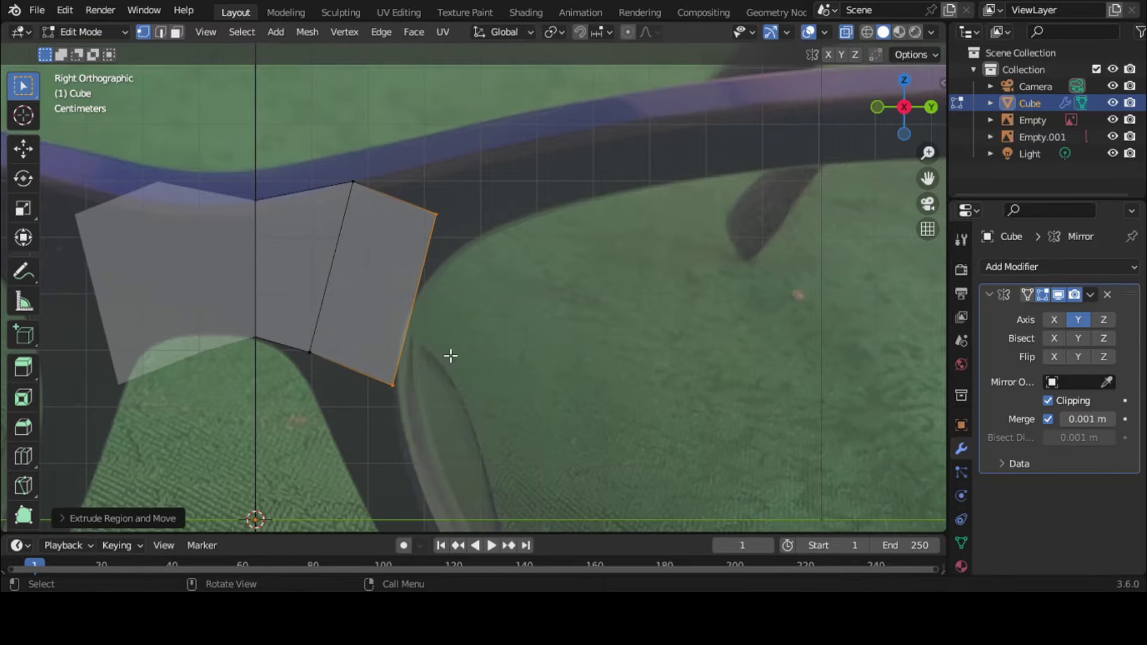
Add one centred horizontal loop cut through the two bridge faces
key(ctrl+r)
click(420, 325)
right_click(420, 325)
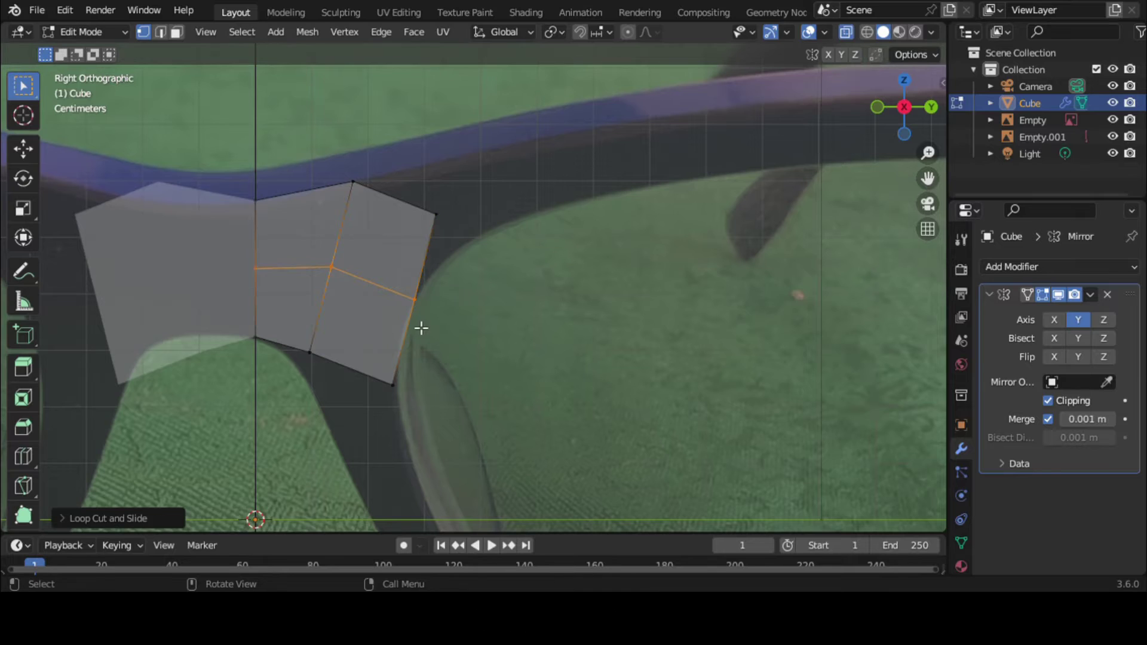
Align the three outer vertices with the lens's inner edge and the lower inner vertex with the nose opening
click(436, 329)
key(g)
click(433, 336)
click(435, 214)
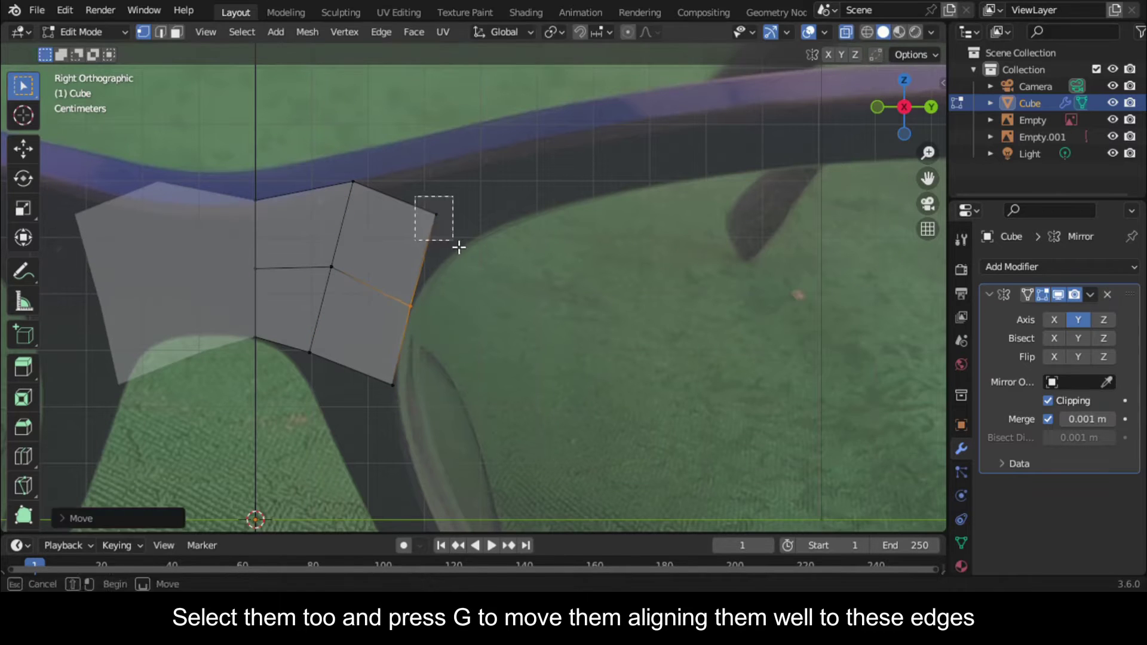
key(g)
click(453, 278)
click(390, 384)
key(g)
click(428, 378)
click(308, 353)
key(g)
click(311, 383)
Extrude the bridge's lower outer edge down along the nose side of the frame
drag(289, 347, 431, 405)
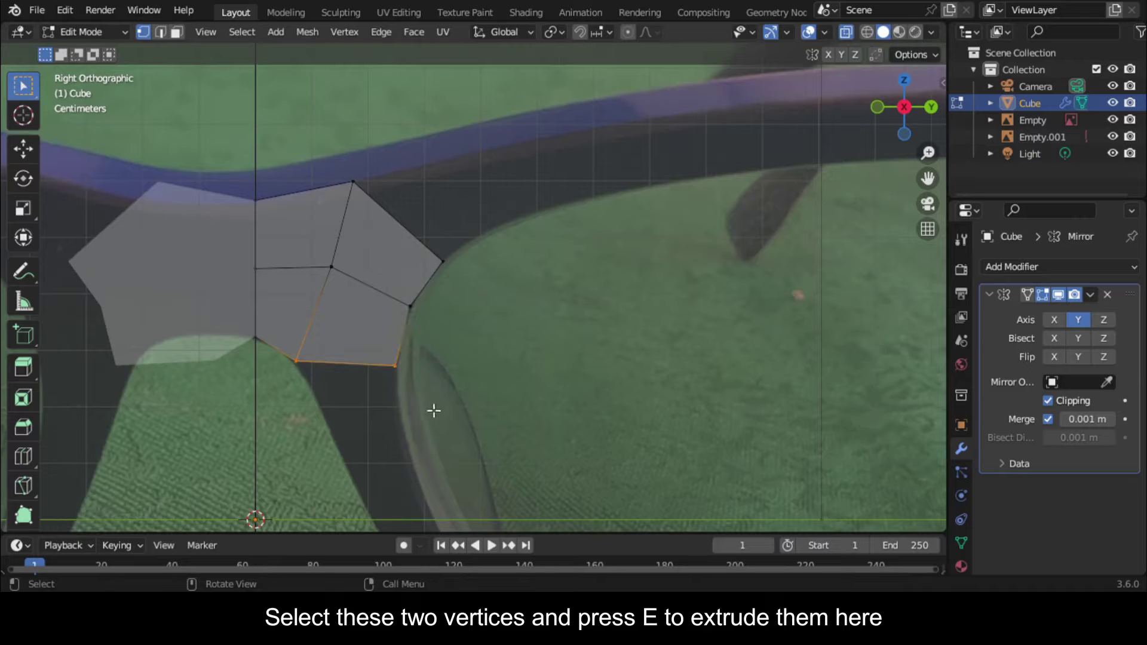
key(e)
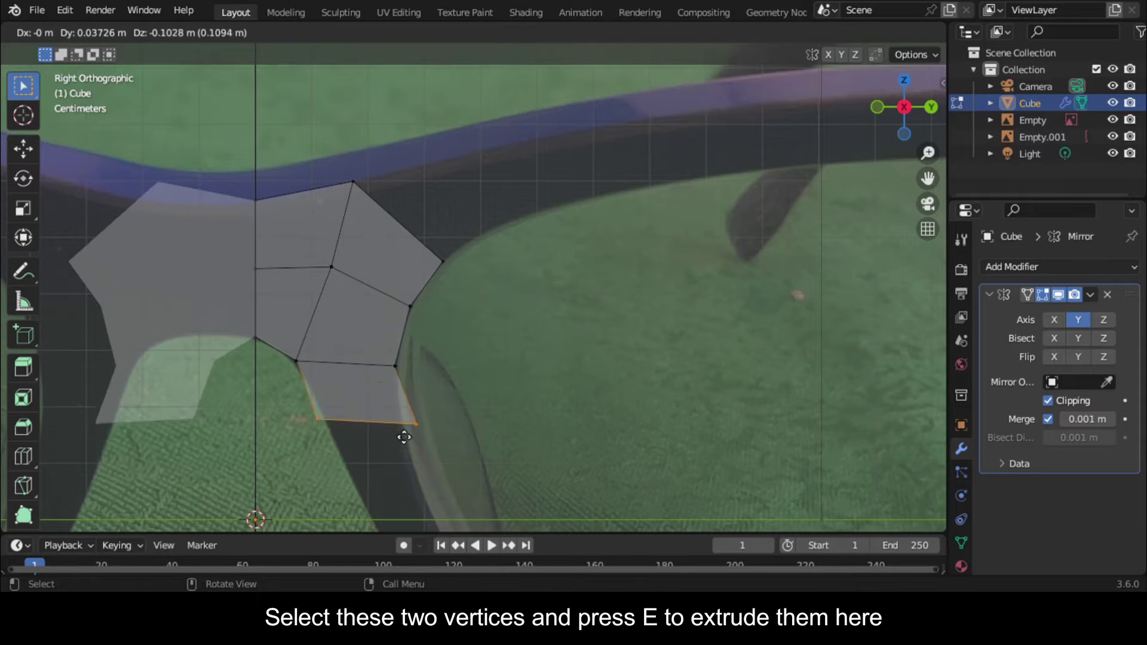
click(412, 452)
Align the newly extruded pair of vertices with the lens edge and the nose-side edge of the frame
scroll(412, 452, down, 3)
drag(928, 178, 827, 35)
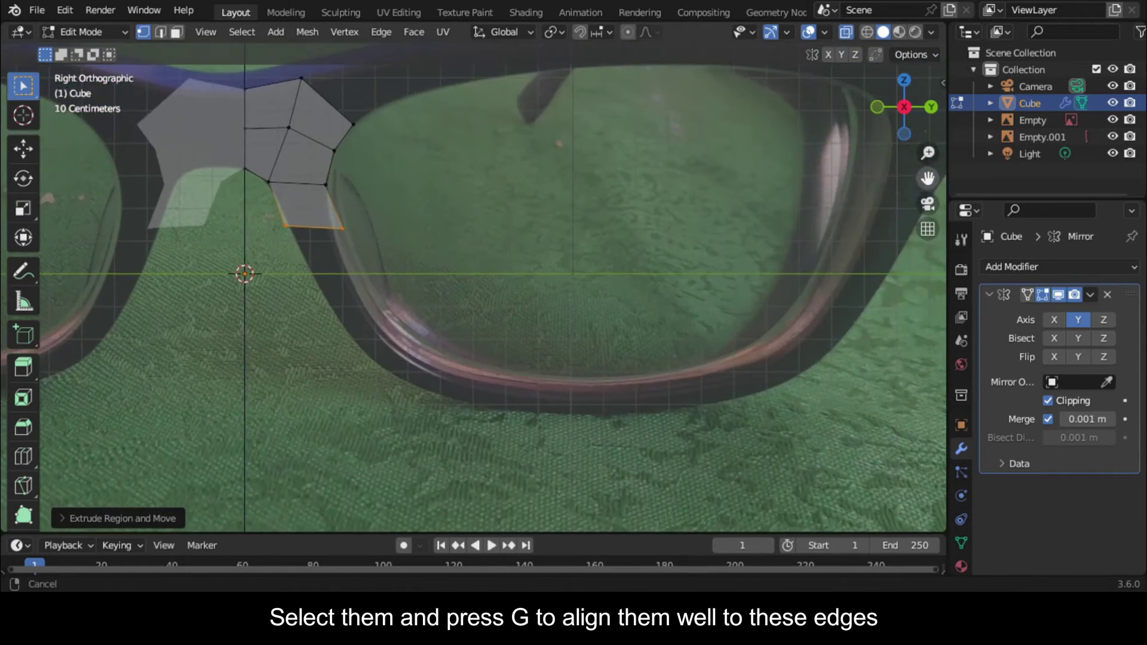
scroll(508, 228, up, 2)
click(286, 205)
key(g)
click(302, 233)
drag(195, 189, 341, 271)
key(g)
click(225, 225)
key(g)
click(237, 243)
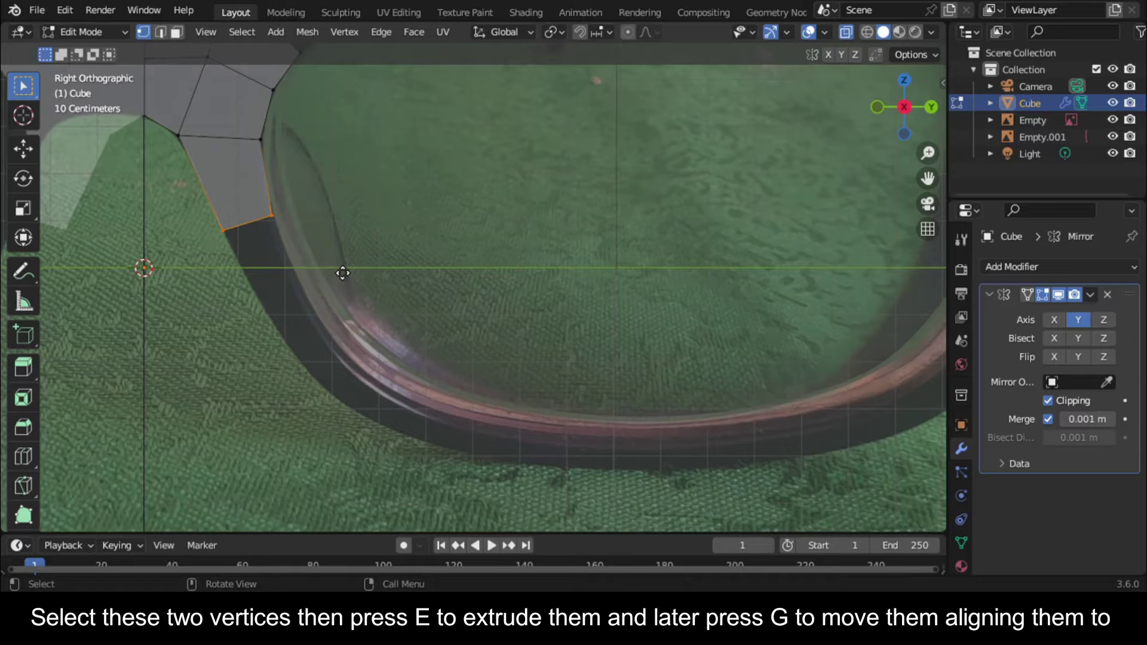
Extrude another segment down the nose side of the rim and align its vertices with the frame edges
key(e)
click(281, 330)
key(g)
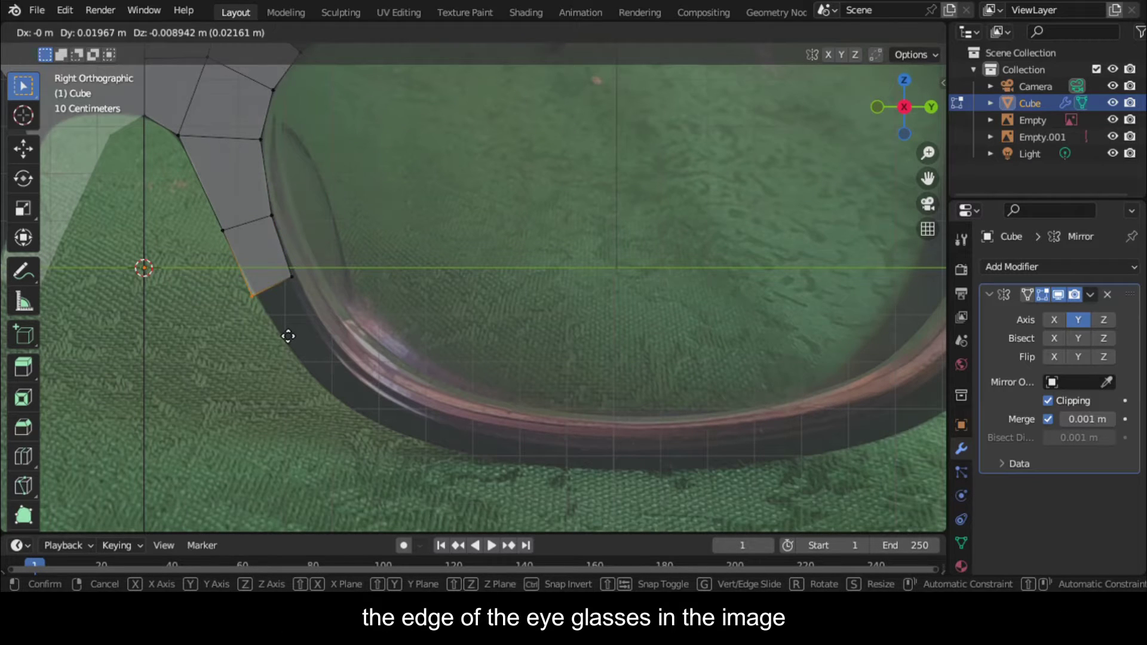
click(290, 335)
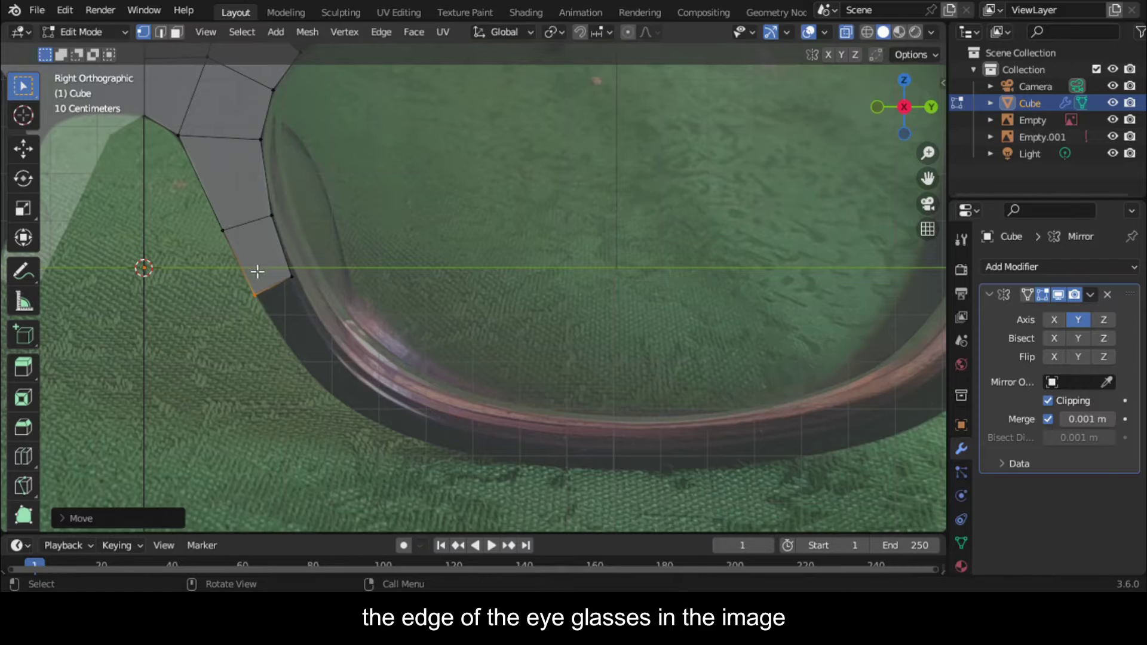
Keep extruding and aligning segments along the lower rim and up the outer side of the lens
key(e)
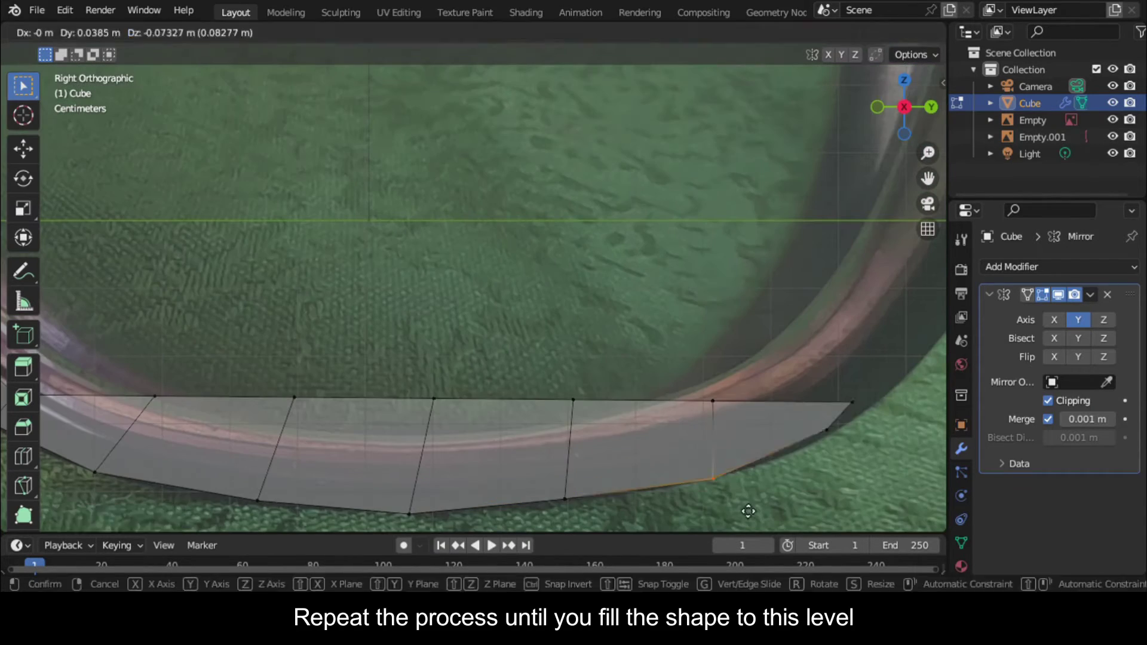
click(297, 474)
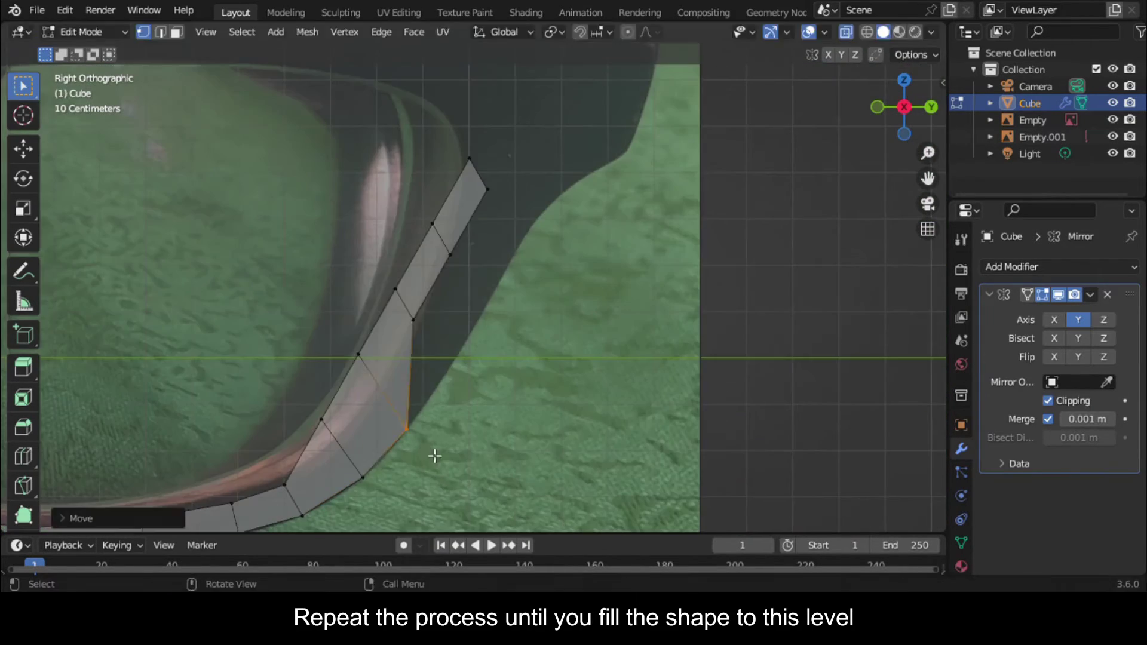
key(e)
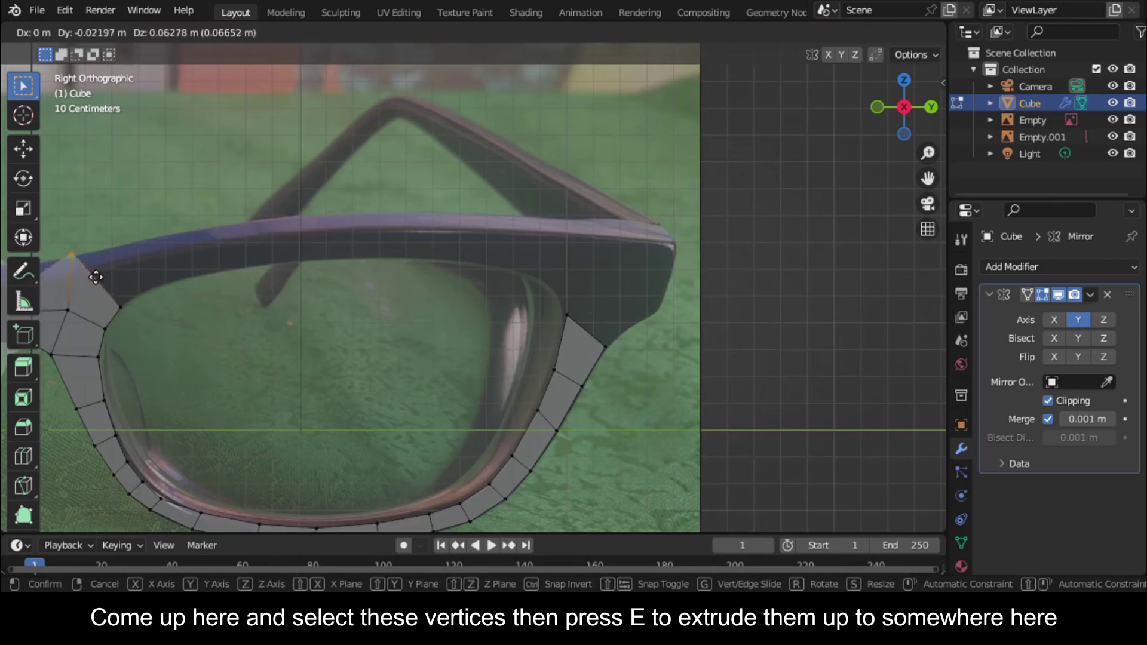
click(96, 277)
Extrude the two vertices at the lens's upper inner corner about 1.87 m along Y, across the top of the frame
drag(72, 248, 143, 317)
key(e)
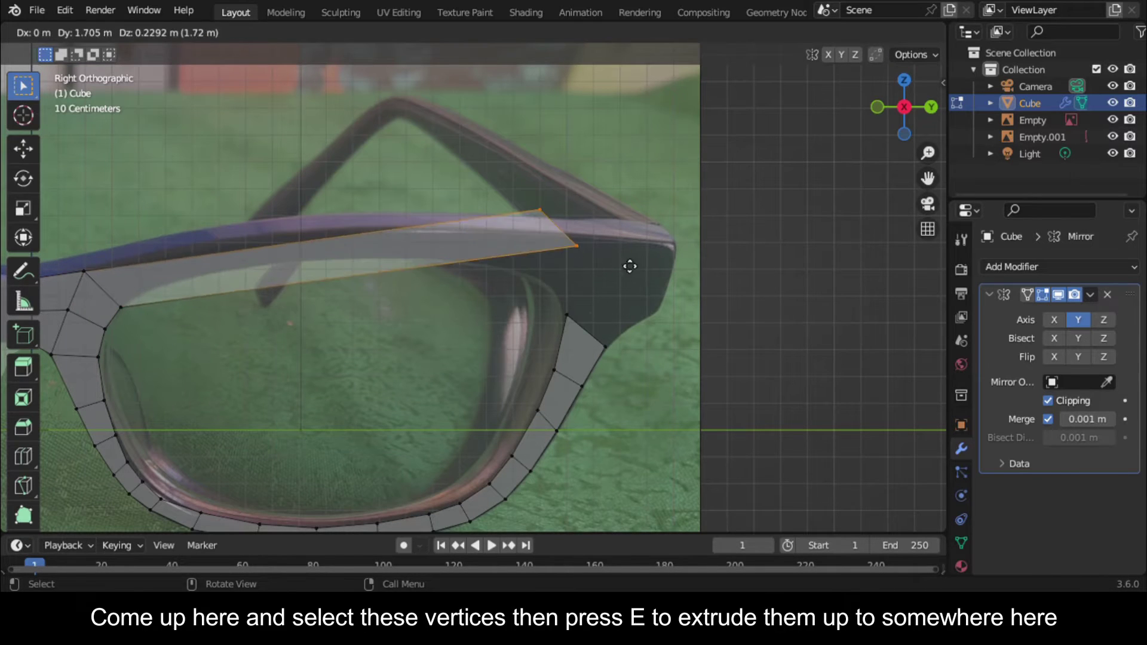
click(671, 277)
Divide the long top strip with six evenly spaced loop cuts
key(ctrl+r)
scroll(298, 335, up, 2)
click(297, 334)
click(297, 333)
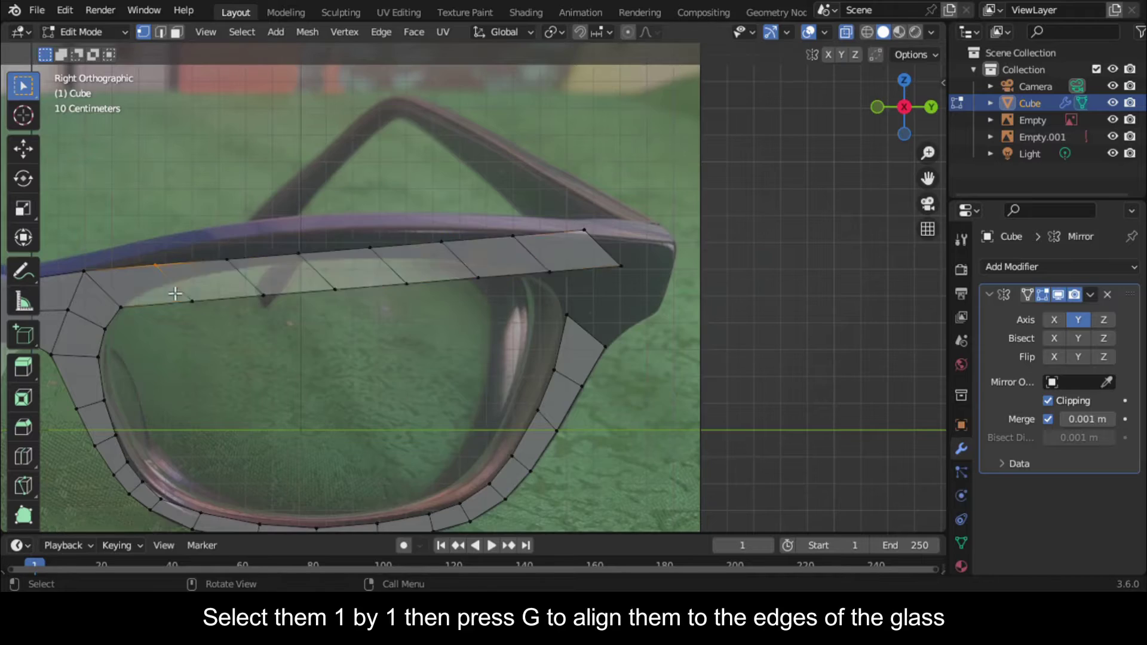
Move the top strip's upper vertices one by one onto the lower boundary of the purple rim
scroll(172, 294, up, 3)
key(g)
click(278, 355)
click(324, 362)
key(g)
click(332, 343)
click(427, 354)
key(g)
click(443, 346)
click(530, 345)
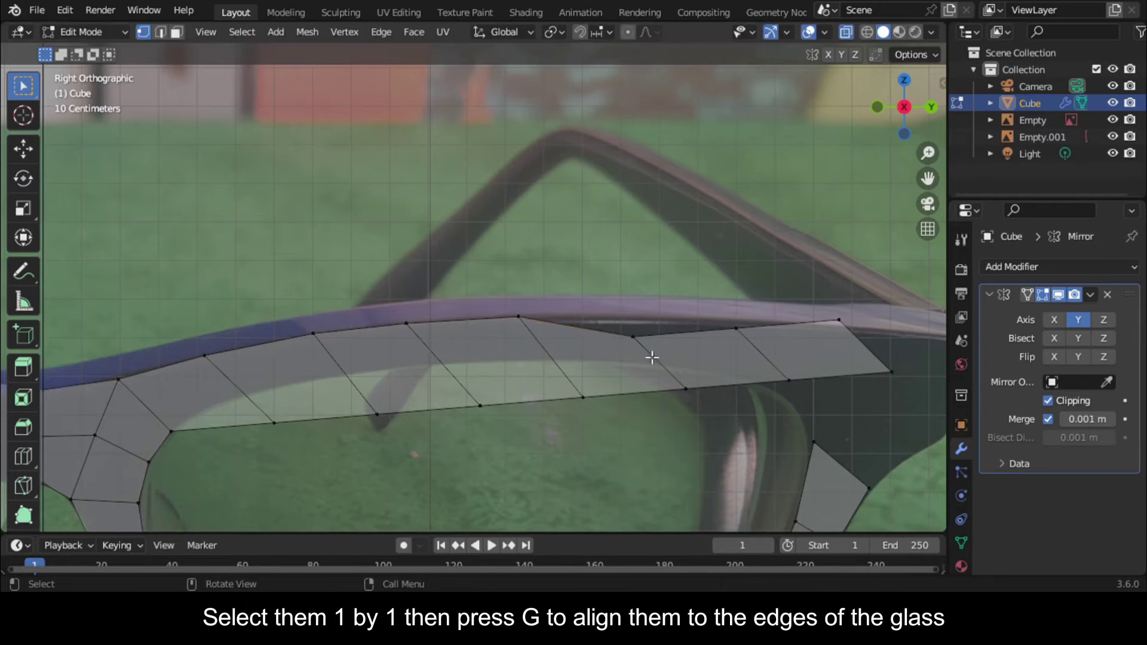
Move the top strip's lower vertices one by one onto the upper edge of the lens opening
click(289, 445)
key(g)
click(254, 427)
click(404, 448)
key(g)
click(393, 414)
click(505, 432)
key(g)
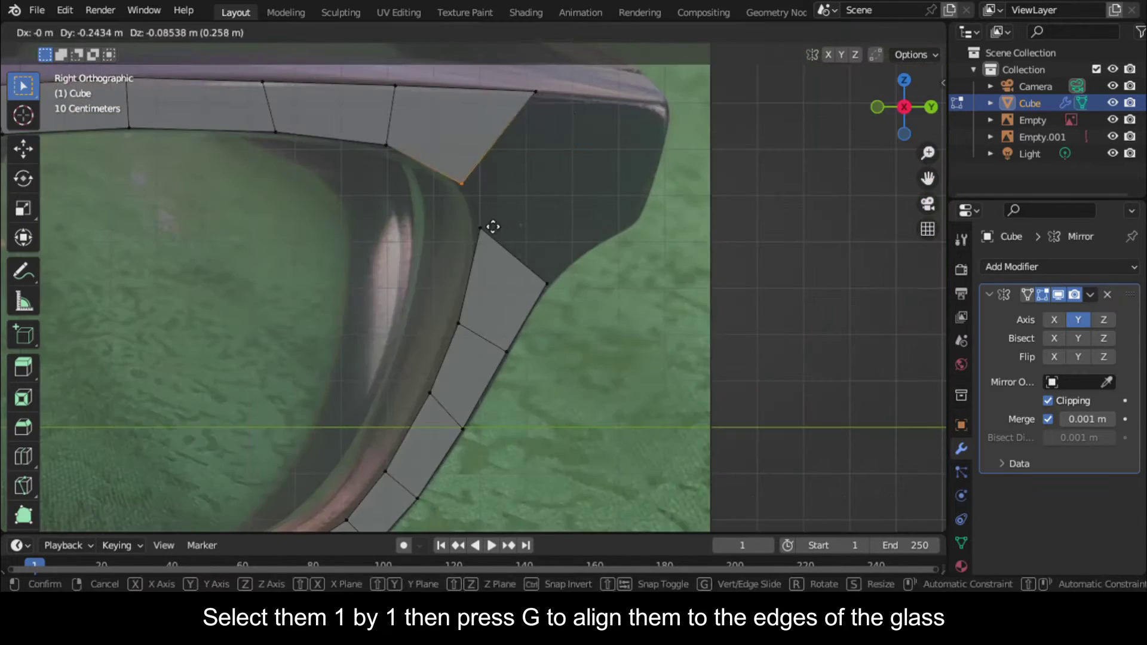
click(491, 225)
Extrude the top strip's end edge to the frame's outer end and align its lower vertex with the frame corner
drag(438, 77, 546, 202)
key(e)
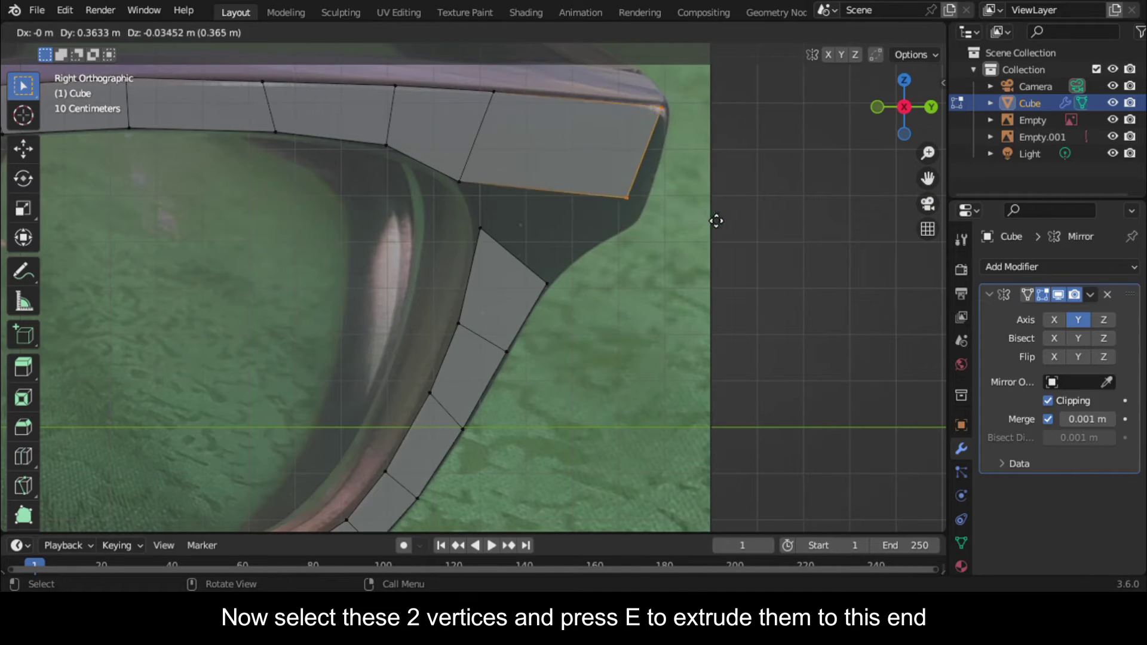
click(719, 213)
drag(621, 190, 652, 214)
key(g)
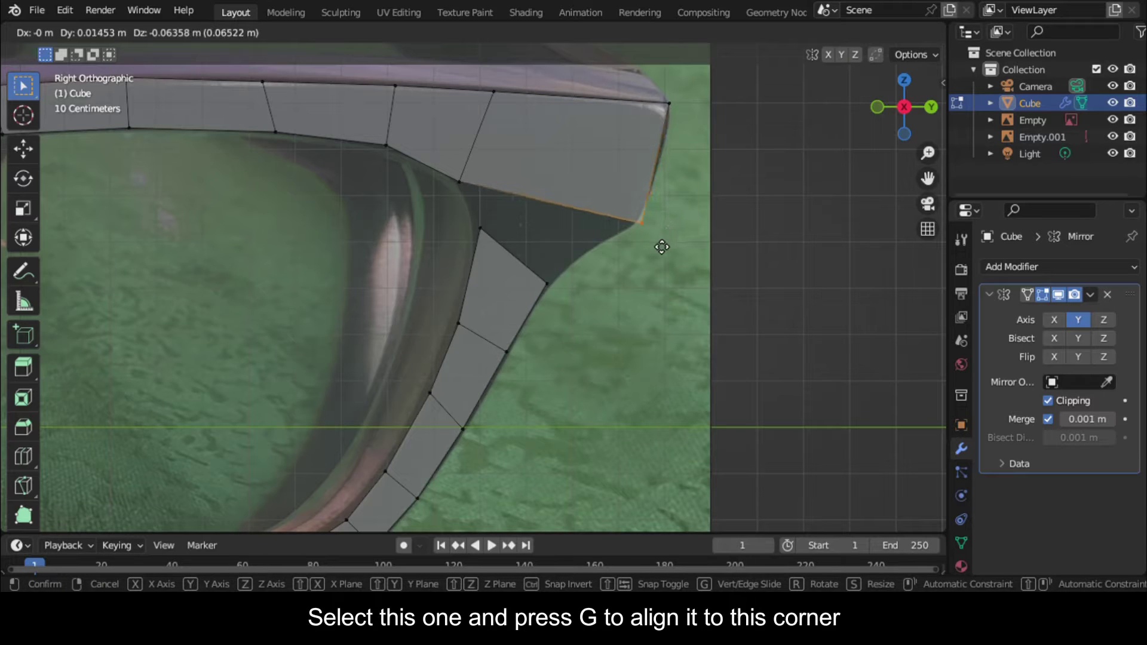
click(661, 247)
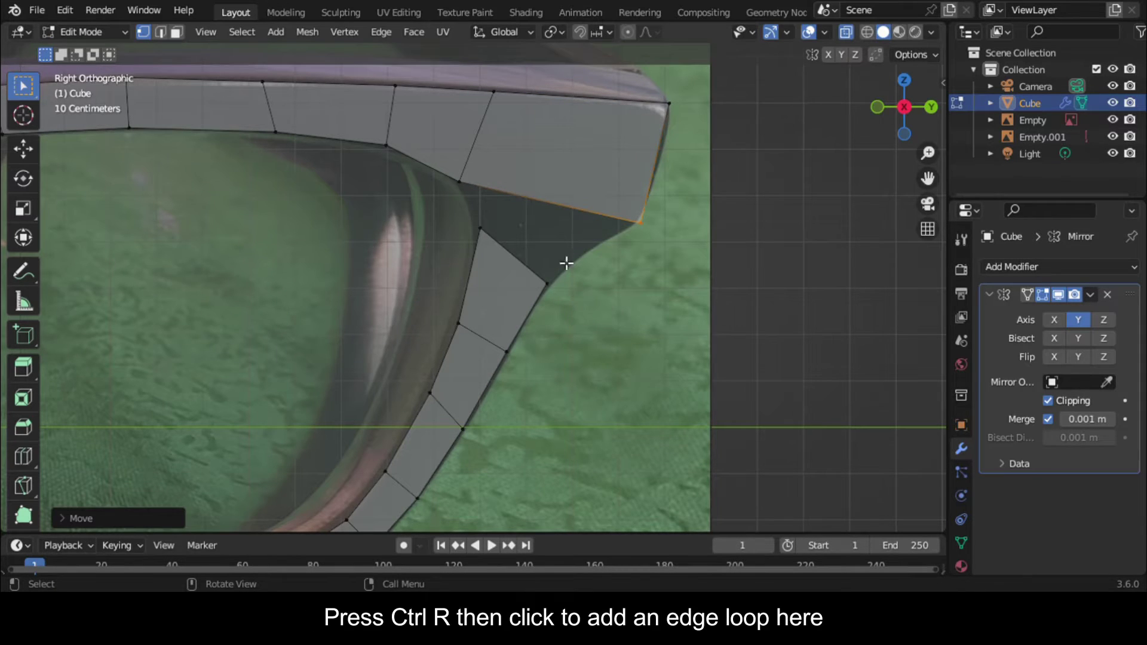
Add a loop cut through the outer end face and move its lower vertex down onto the frame's curved edge
key(ctrl+r)
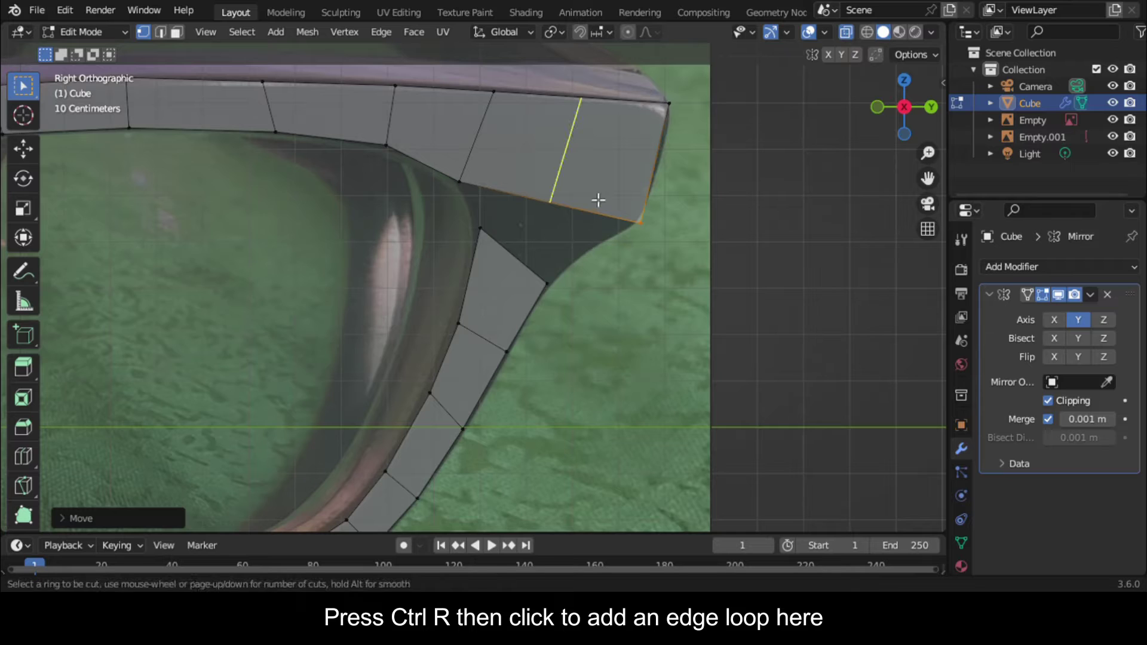
click(598, 200)
click(602, 203)
drag(546, 194, 586, 229)
key(g)
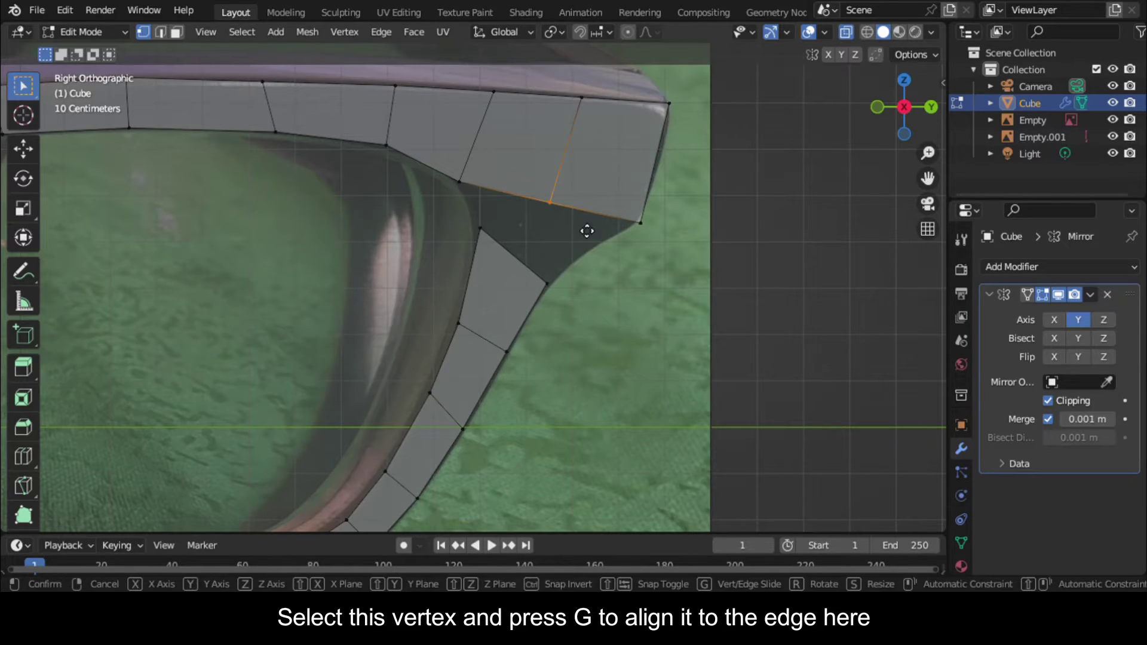
click(625, 277)
Fill the gap between the top strip and the outer side of the rim with a four-vertex face
drag(462, 192, 597, 297)
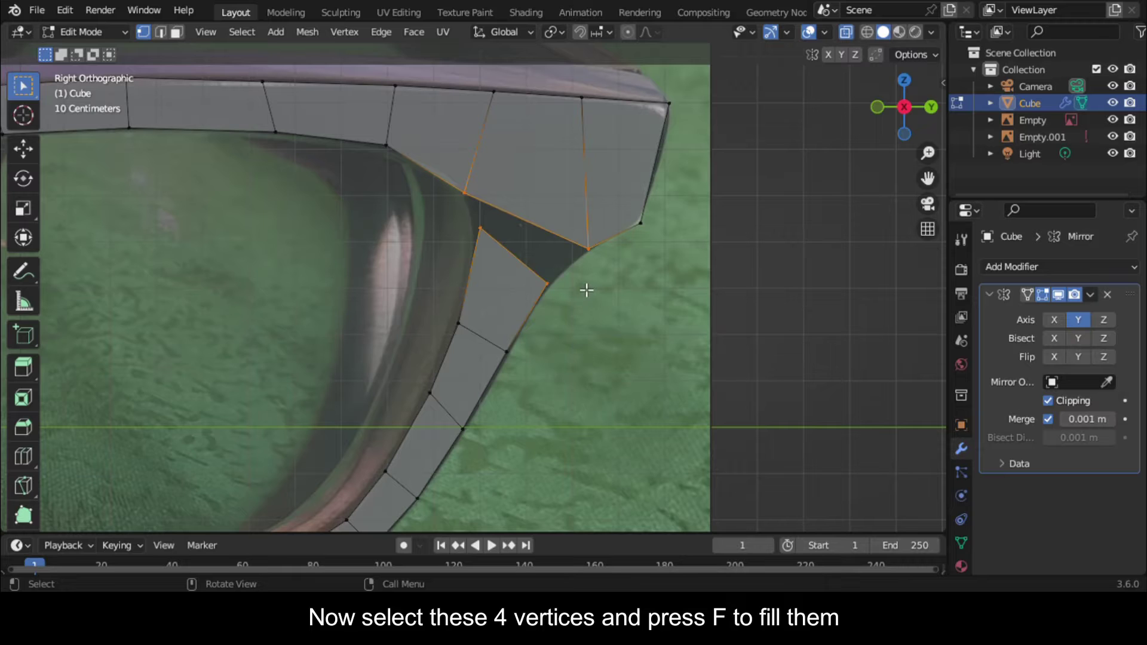
key(f)
key(alt+a)
Add a loop cut near the lens's upper outer corner and align its lower vertex with the lens edge
key(ctrl+r)
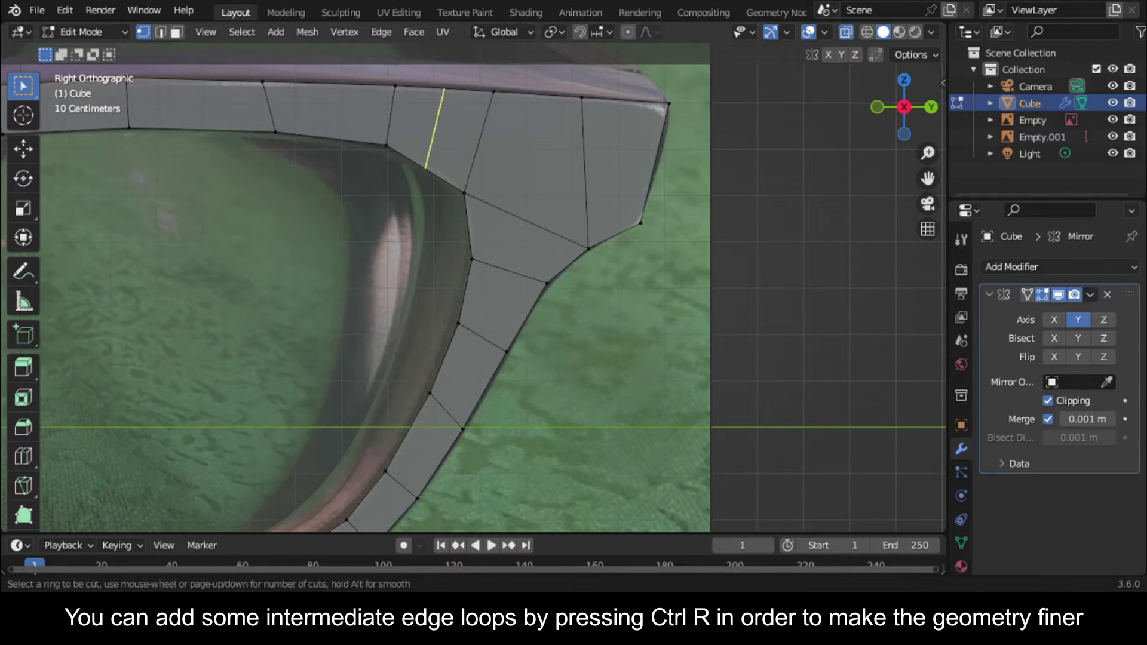
click(436, 179)
right_click(436, 179)
click(431, 177)
key(g)
click(449, 185)
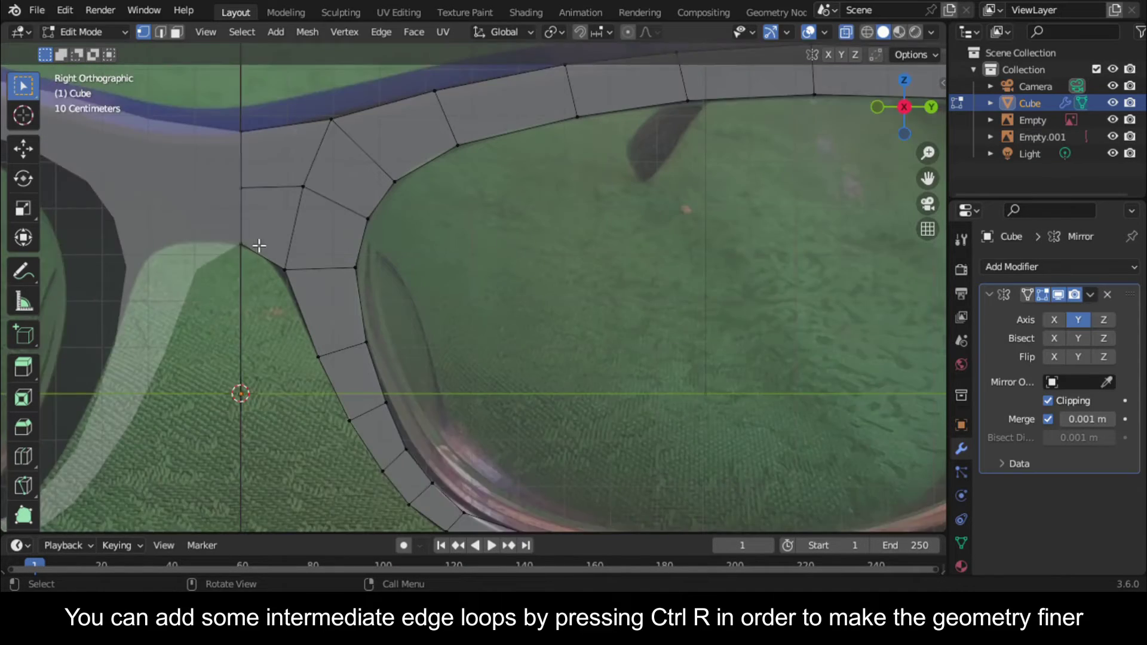
Add a vertical loop cut beside the bridge's centre line and align its lower and upper vertices with the frame outline
scroll(258, 245, up, 1)
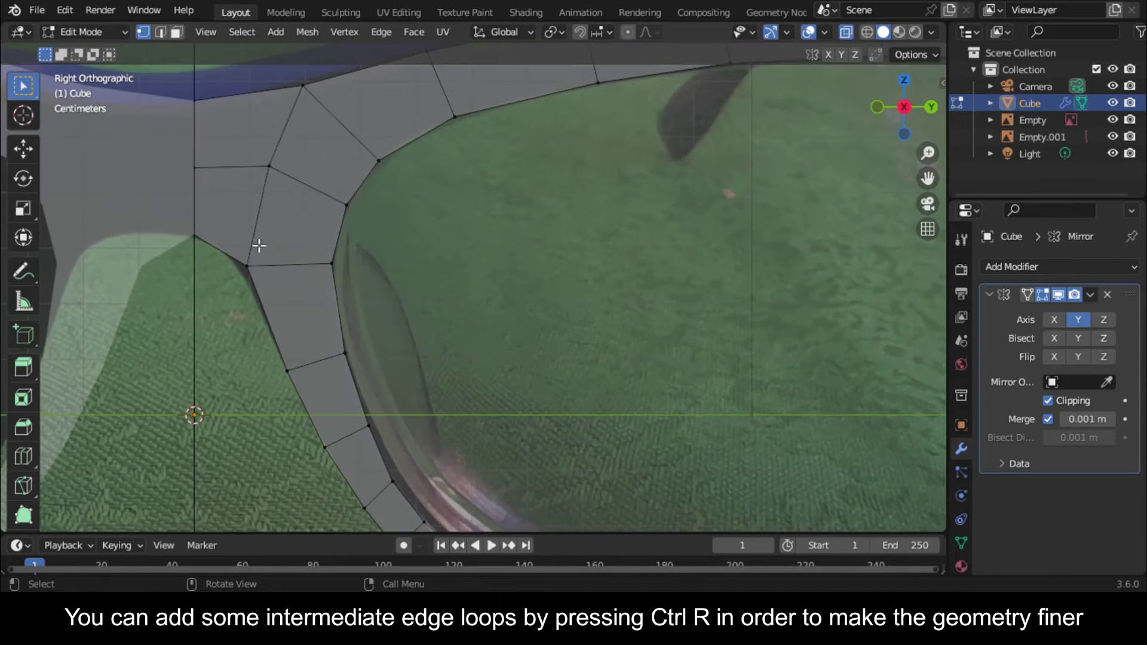
key(ctrl+r)
click(224, 212)
right_click(223, 227)
click(232, 267)
key(g)
click(231, 262)
click(244, 97)
key(g)
click(258, 125)
scroll(591, 325, down, 7)
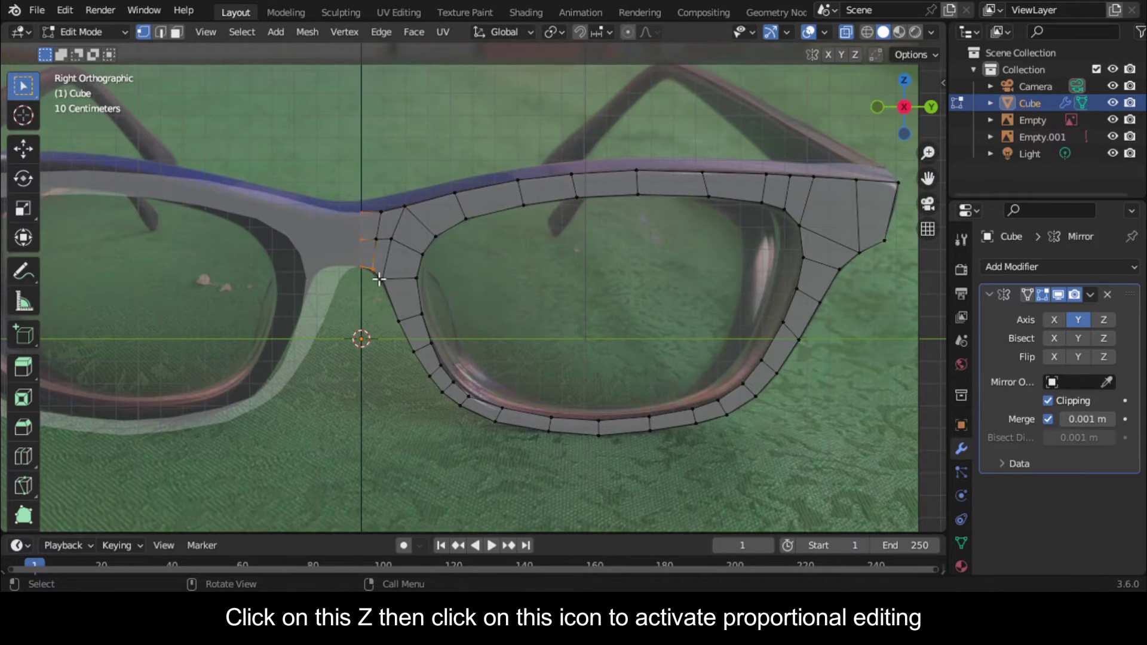
Switch to the top view and turn on proportional editing
click(905, 78)
drag(928, 178, 874, 27)
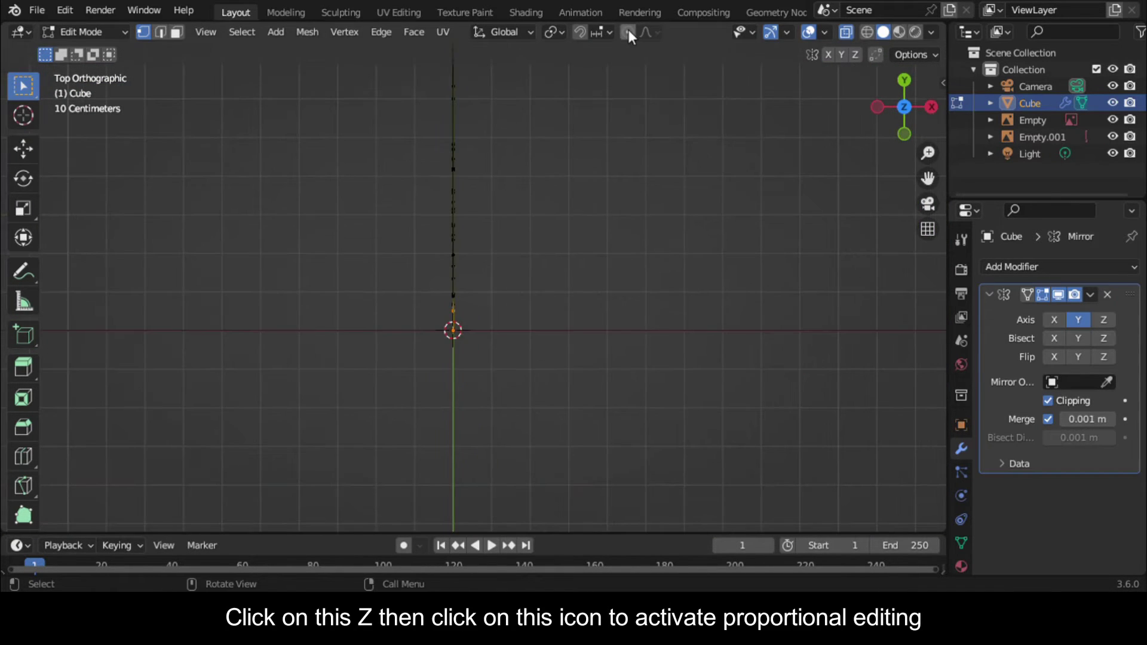
click(627, 33)
Move the bridge's centre vertices forward about 0.015 m along X with proportional editing, using a radius of about 0.08 m
scroll(510, 363, up, 4)
drag(906, 108, 861, 72)
drag(330, 212, 420, 343)
click(904, 95)
key(g)
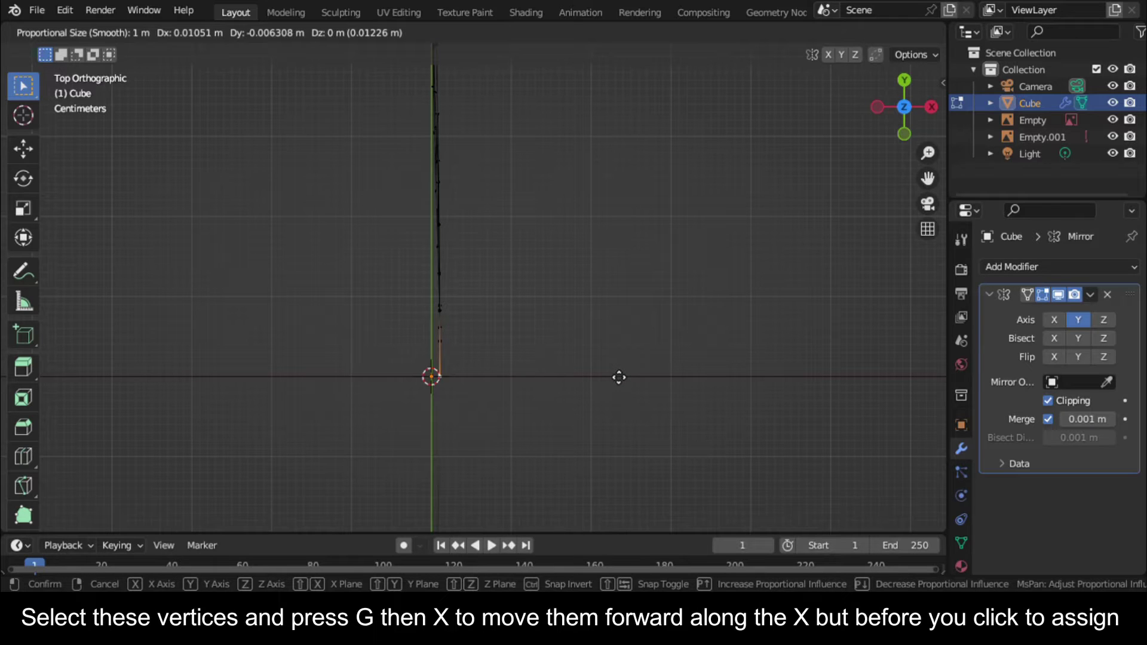
key(x)
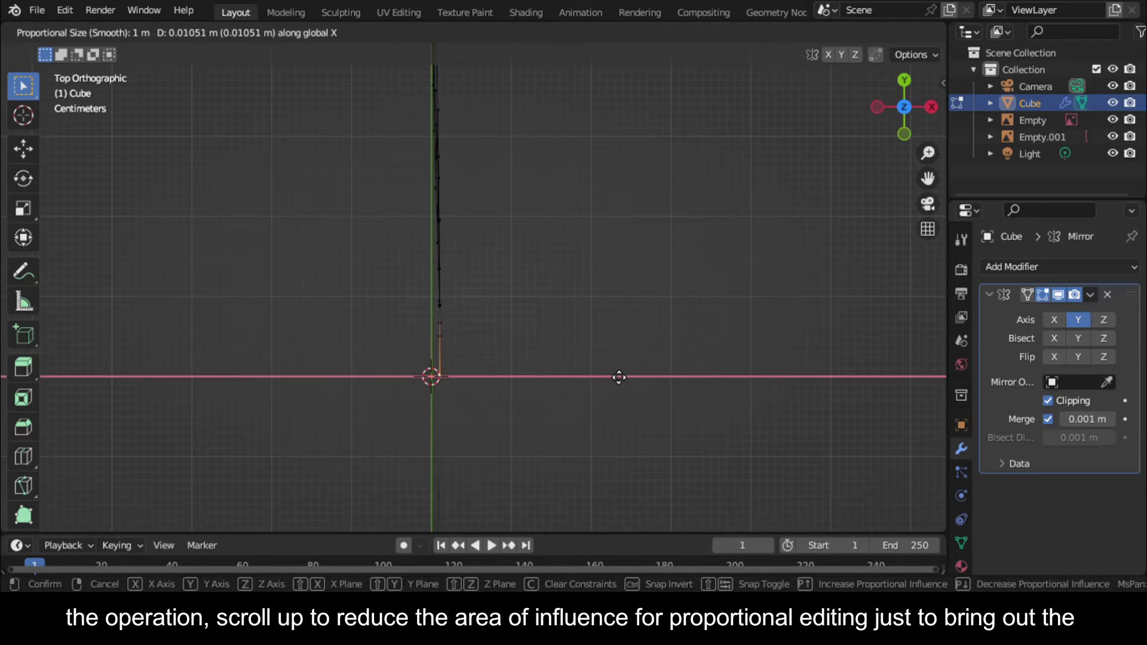
scroll(619, 378, up, 20)
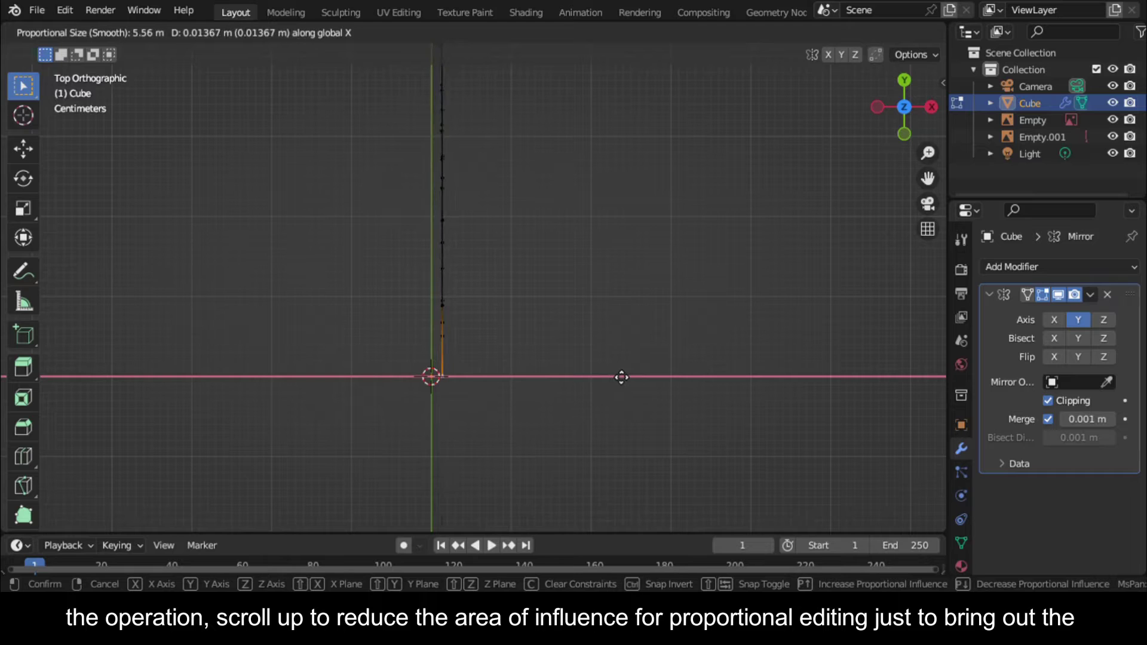
scroll(622, 377, up, 7)
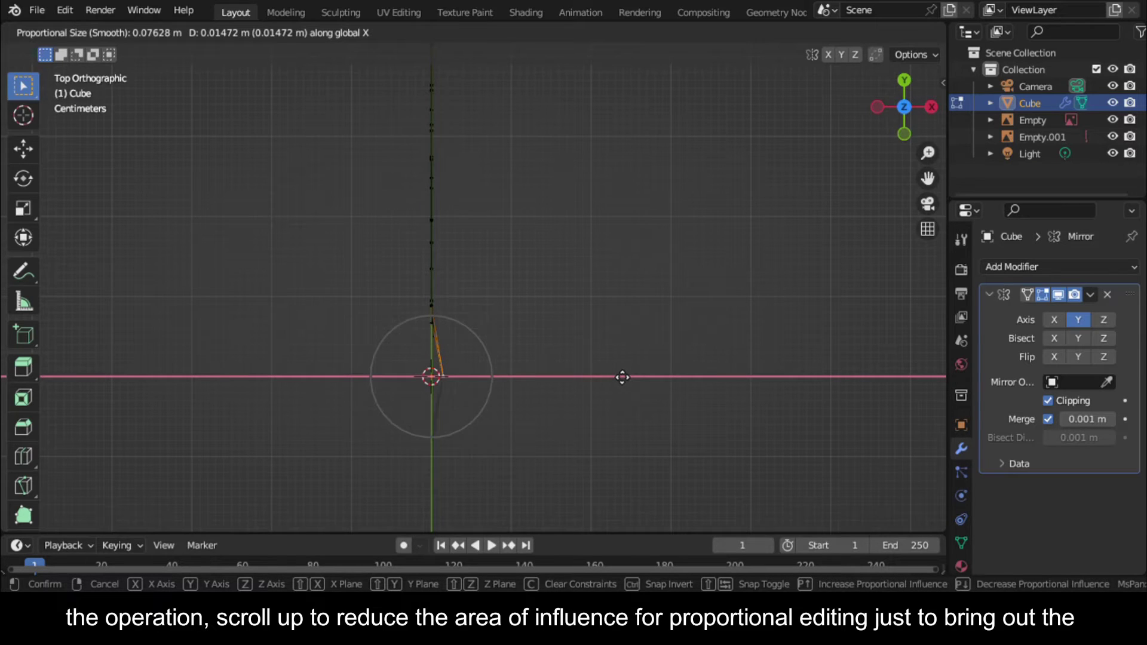
click(620, 376)
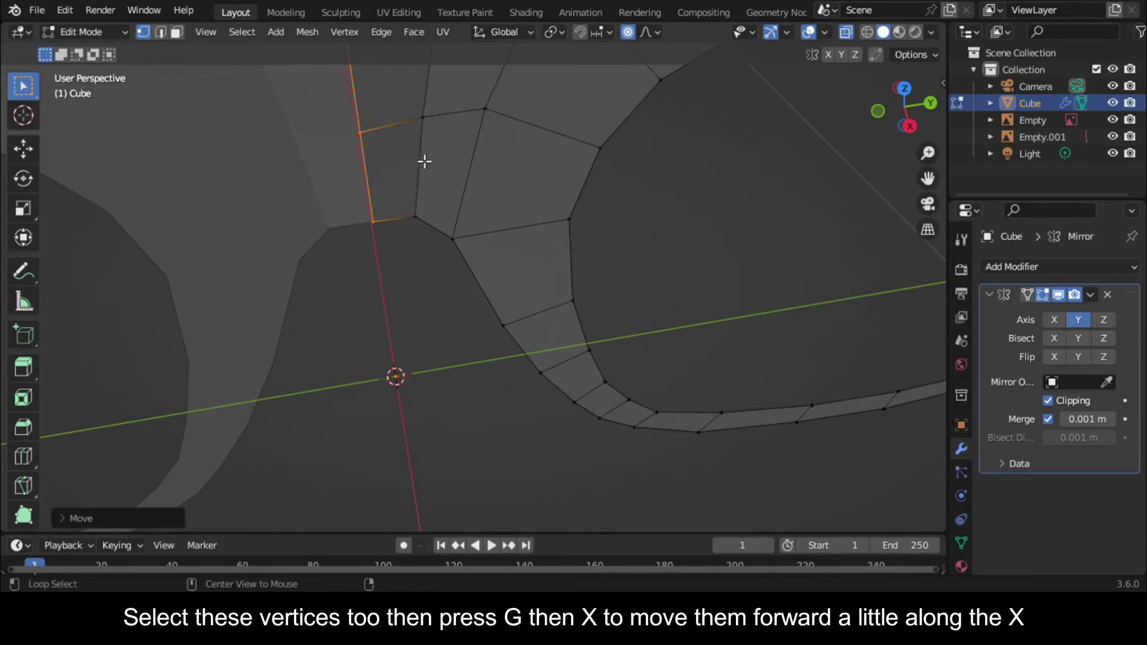
Move the column of vertices beside the bridge's centre line slightly forward along X to soften the bridge's curve
alt+click(424, 162)
scroll(538, 169, down, 2)
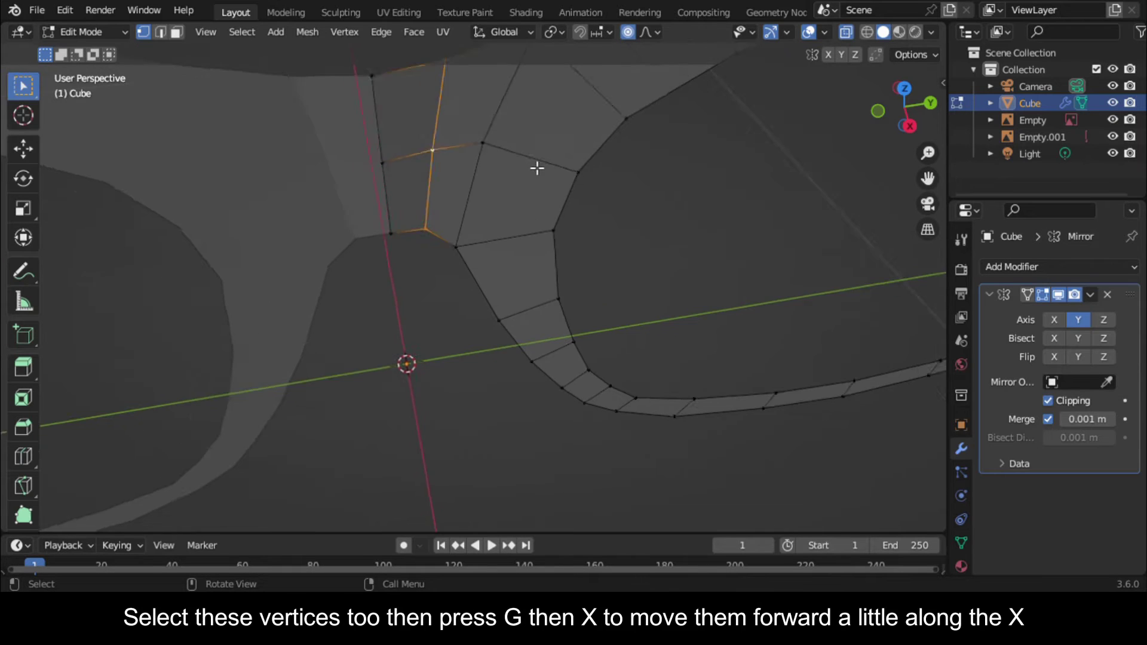
drag(908, 92, 771, 105)
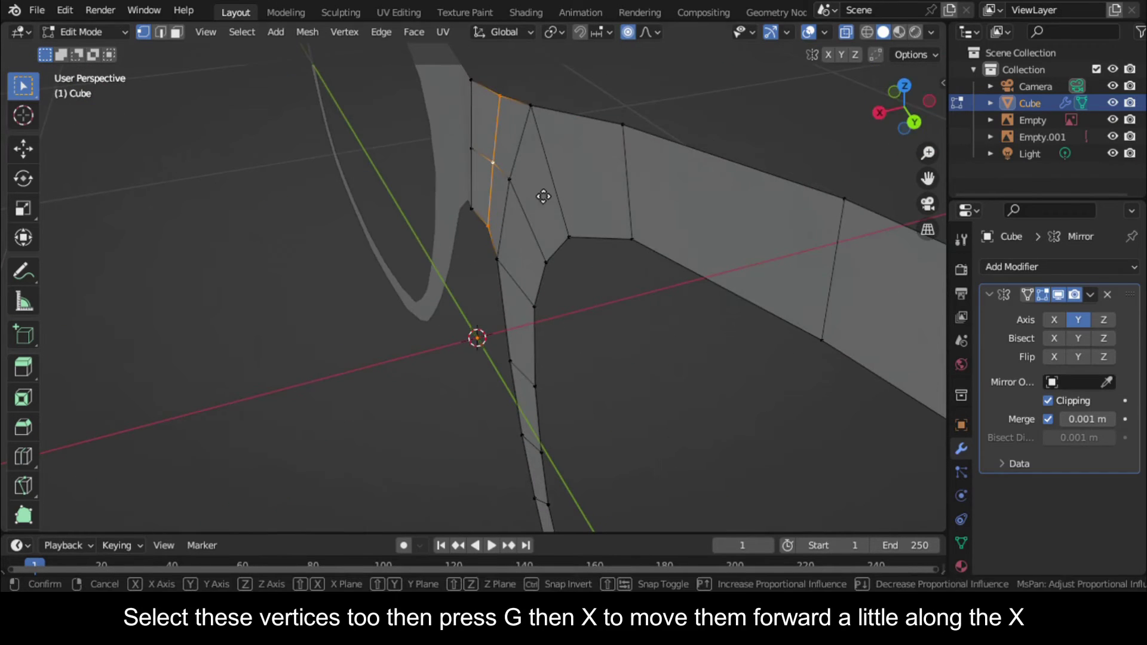
key(g)
key(y)
key(x)
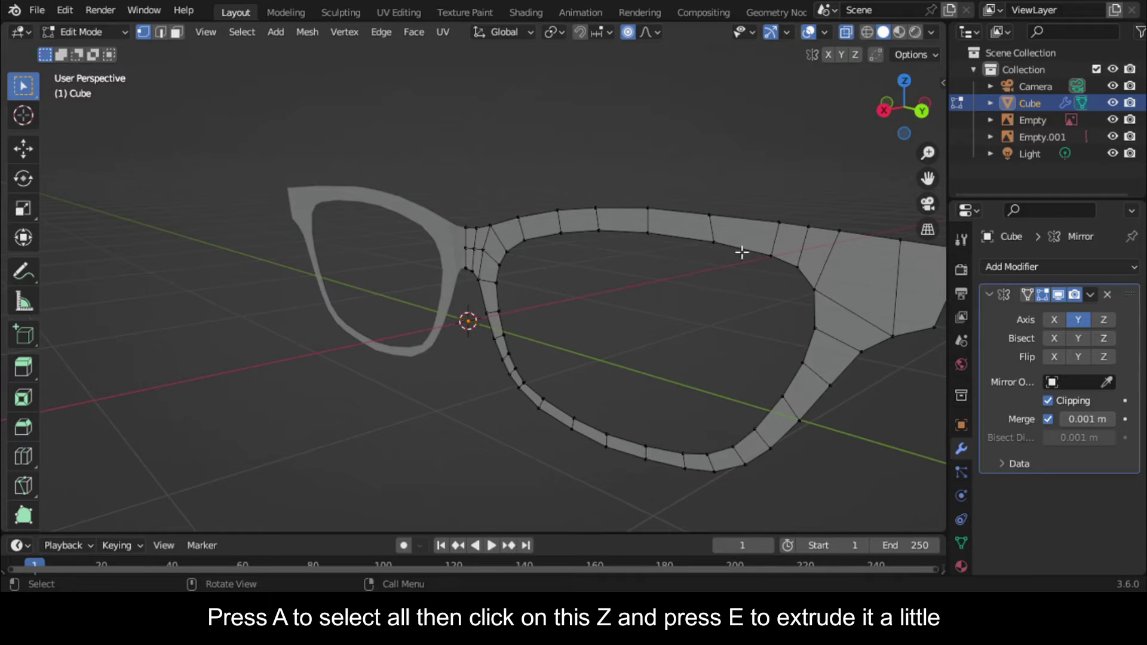
Select the whole front frame and extrude it backward about 0.024 m along X in the top view
key(a)
click(904, 81)
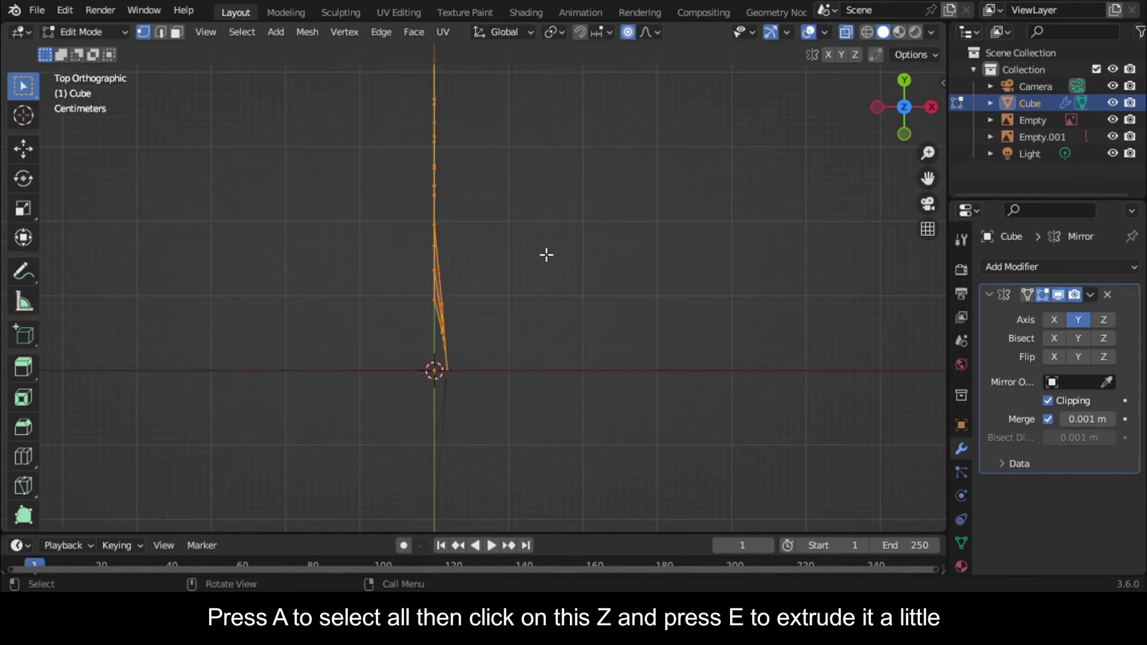
key(e)
key(y)
key(x)
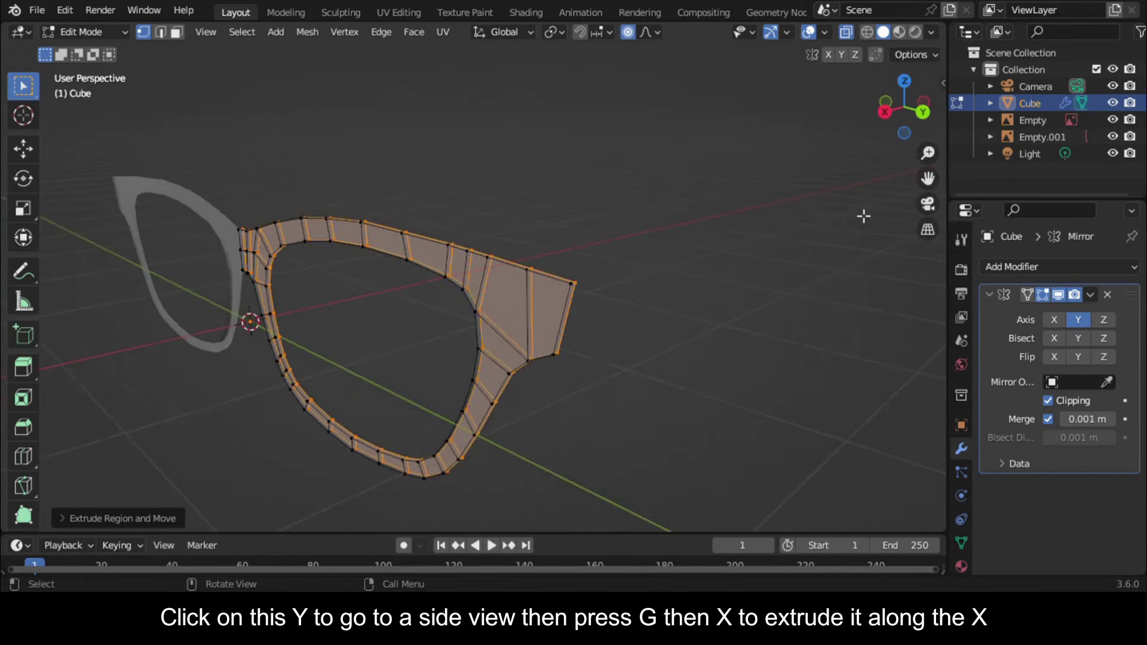
In the side view, move the extruded back side farther along X to thicken the front frame
click(903, 90)
scroll(233, 300, down, 1)
key(g)
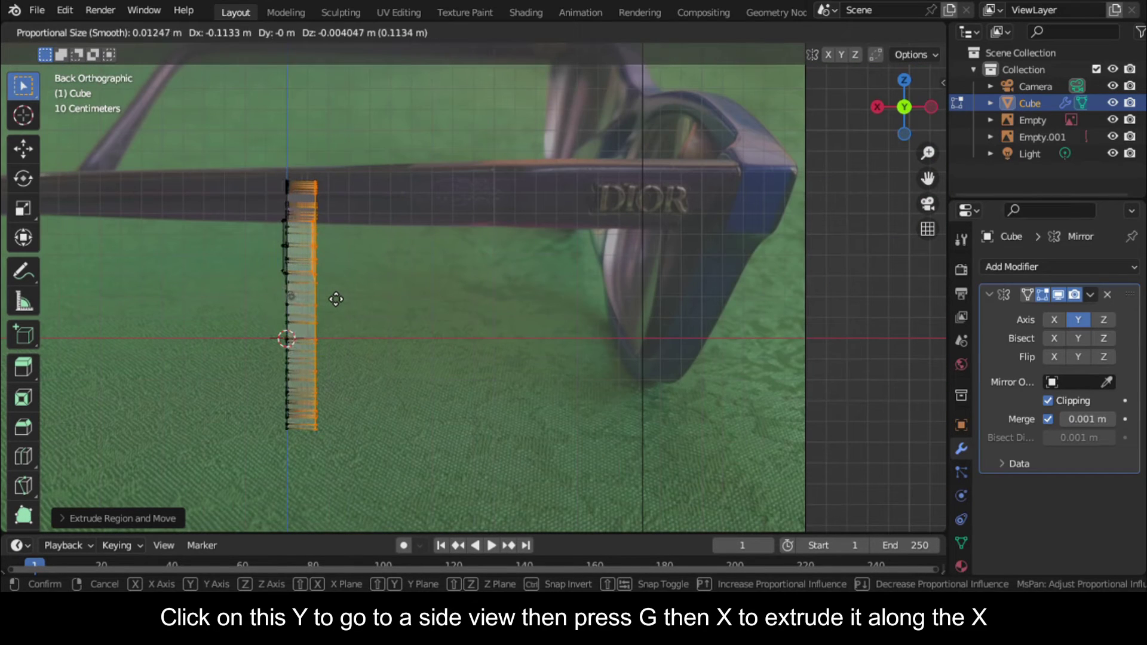
key(x)
click(324, 299)
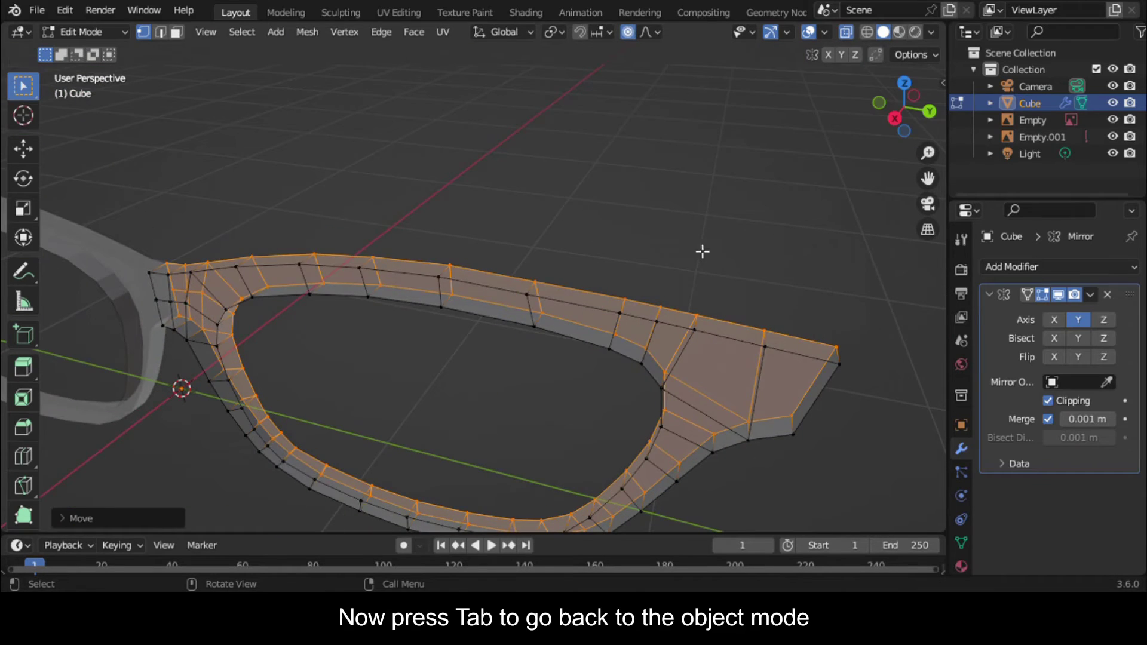
Return to object mode and add a Subdivision Surface modifier to the frame with viewport levels set to 2
key(Tab)
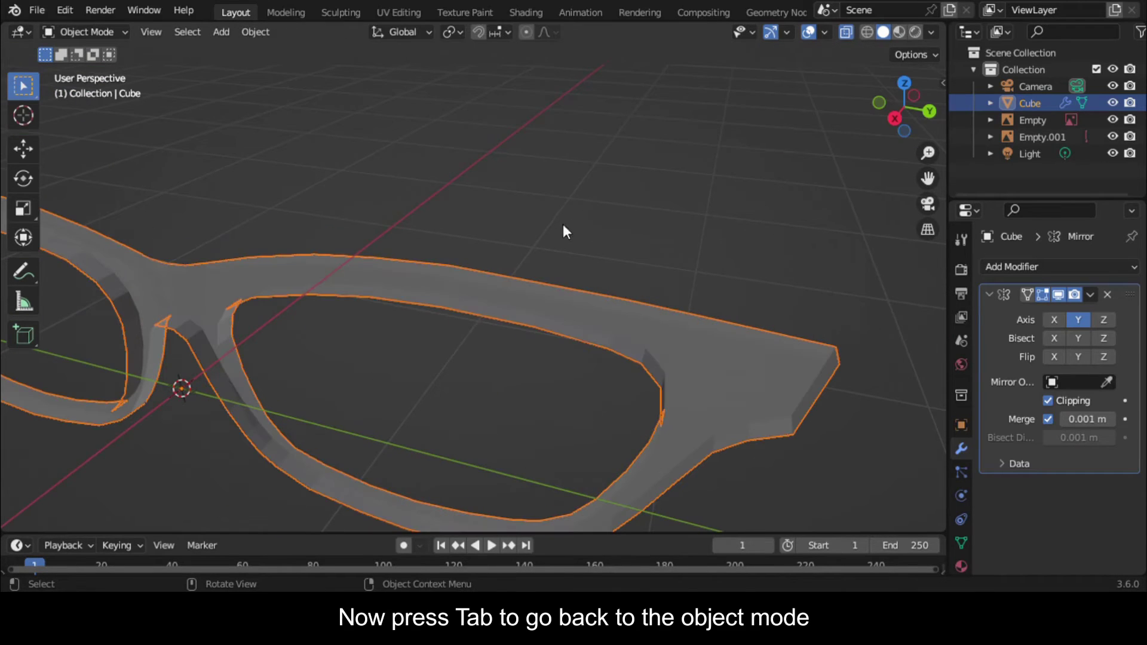
scroll(742, 124, down, 2)
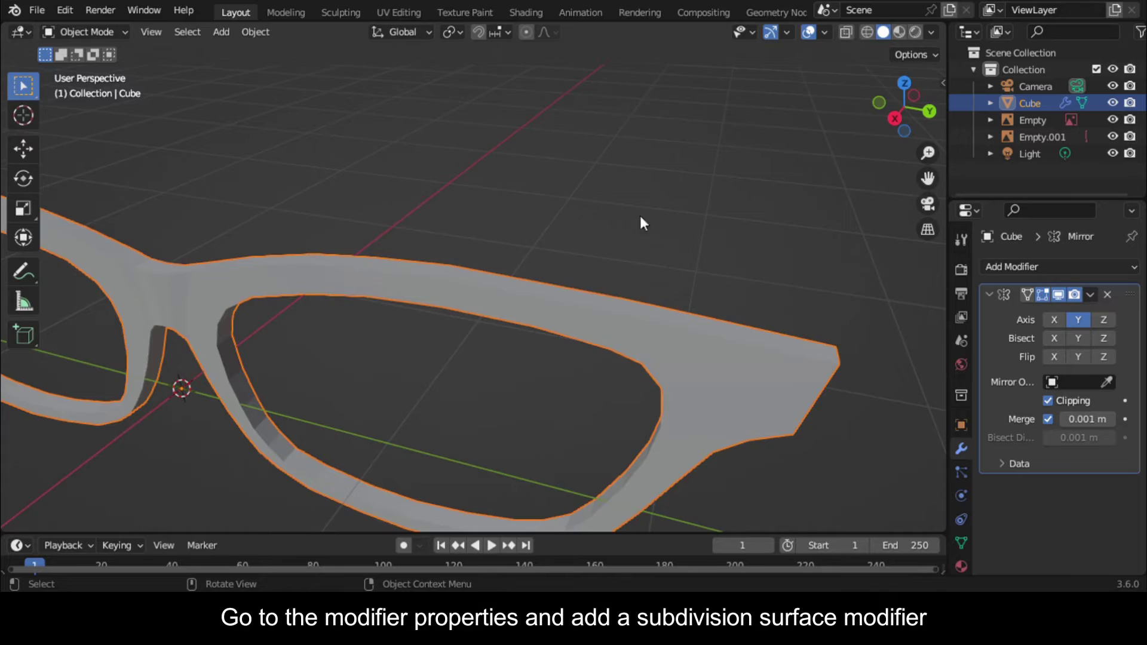
click(1051, 266)
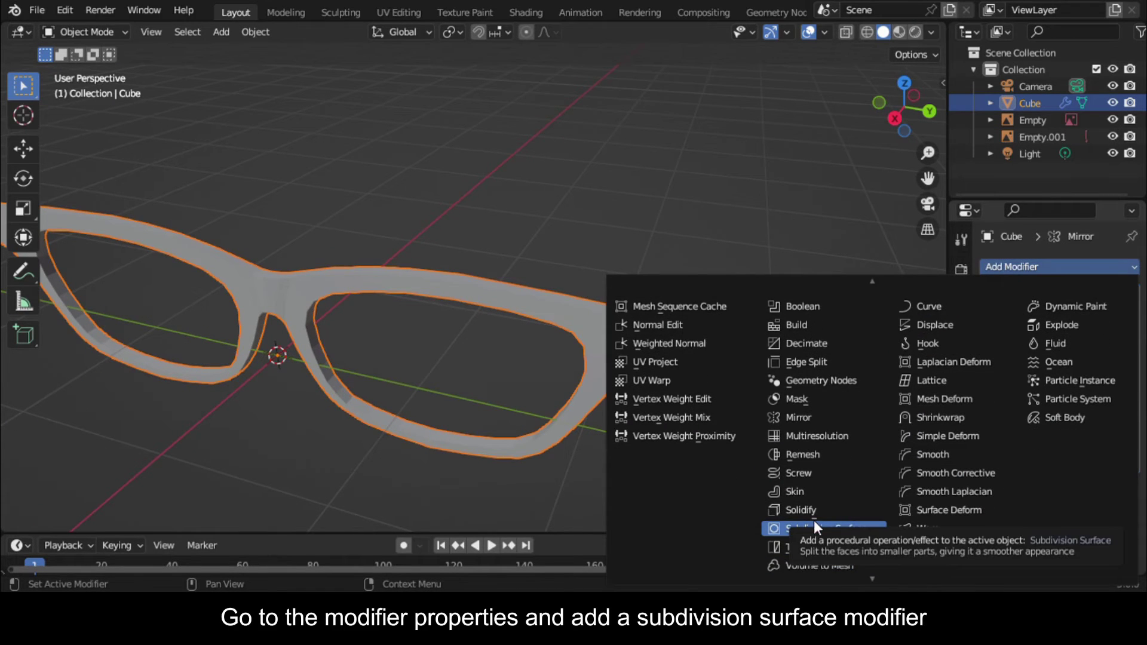
click(824, 525)
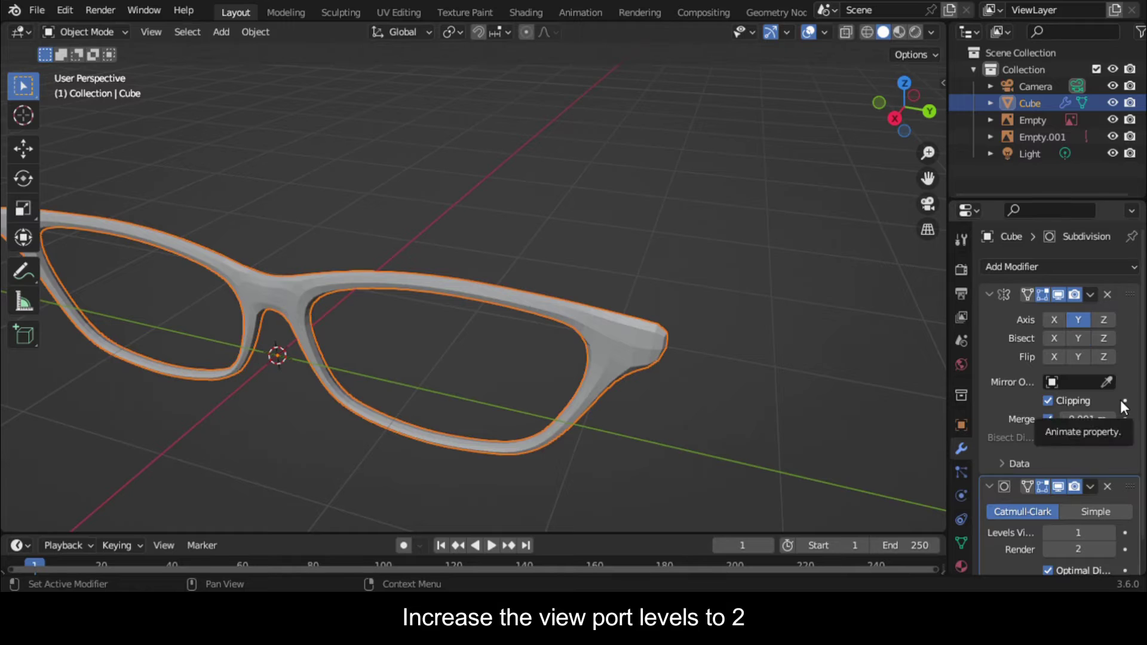
click(1109, 532)
scroll(1065, 504, down, 1)
scroll(650, 211, up, 3)
In edit mode, select the back face at the frame's outer end and extrude it a short distance backward in side view
drag(903, 107, 932, 120)
middle_drag(633, 203, 901, 332)
key(Tab)
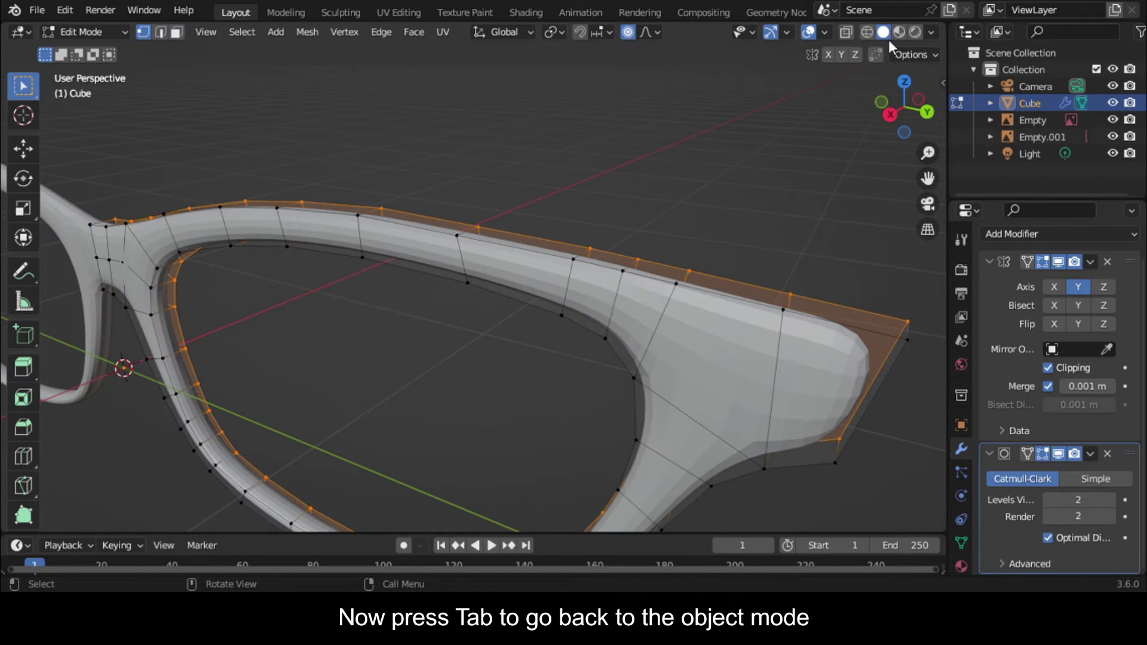
click(927, 135)
drag(931, 180, 1132, 248)
scroll(408, 232, up, 4)
key(3)
click(384, 280)
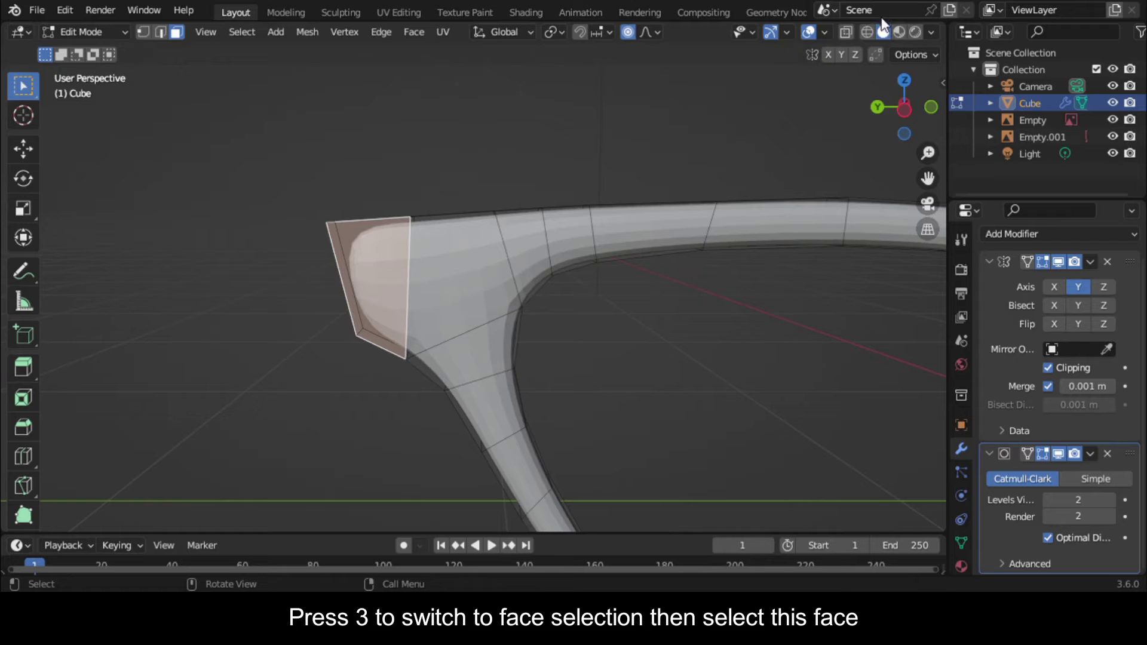
click(876, 105)
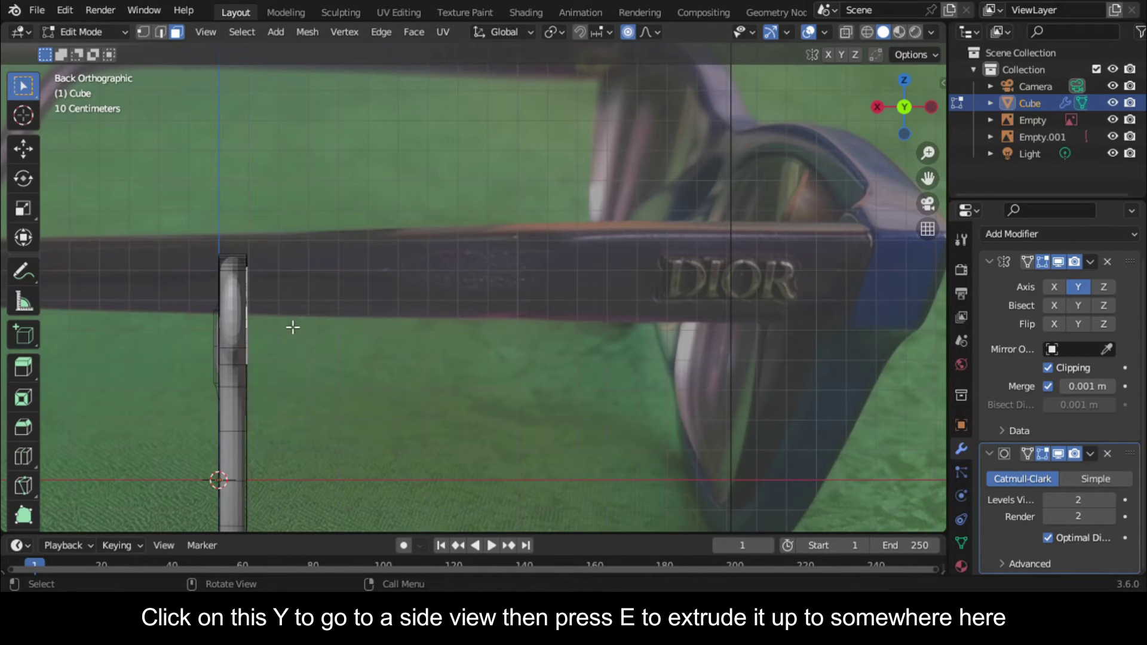
key(e)
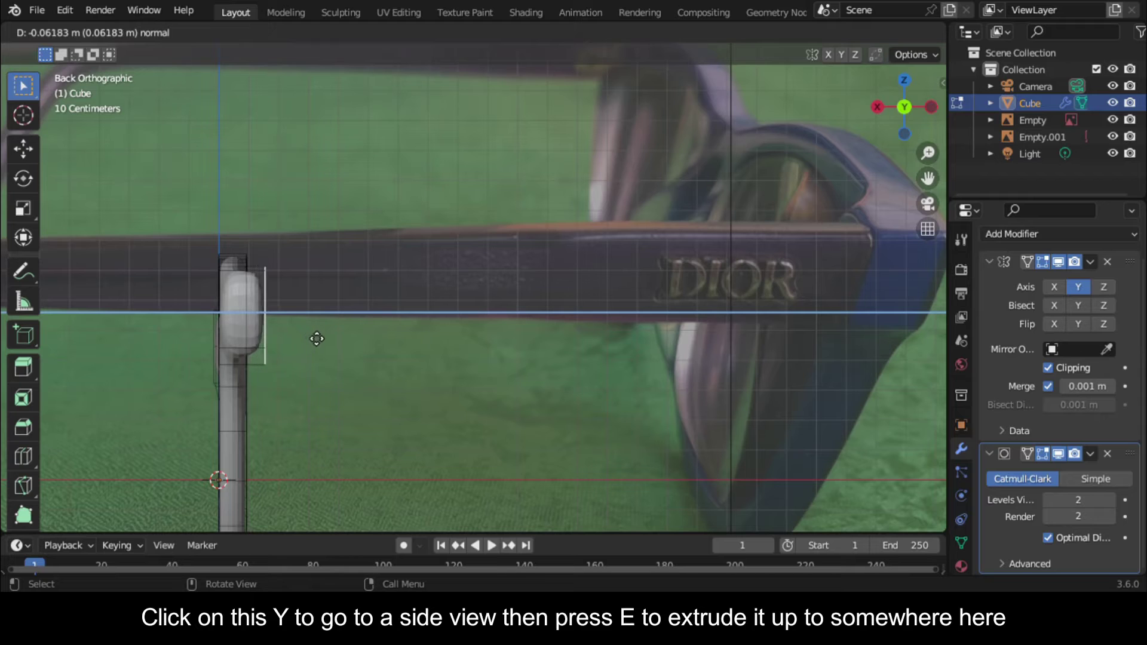
click(320, 339)
Duplicate the extruded end face in place and extrude the copy far backward as a separate temple arm
scroll(225, 325, up, 2)
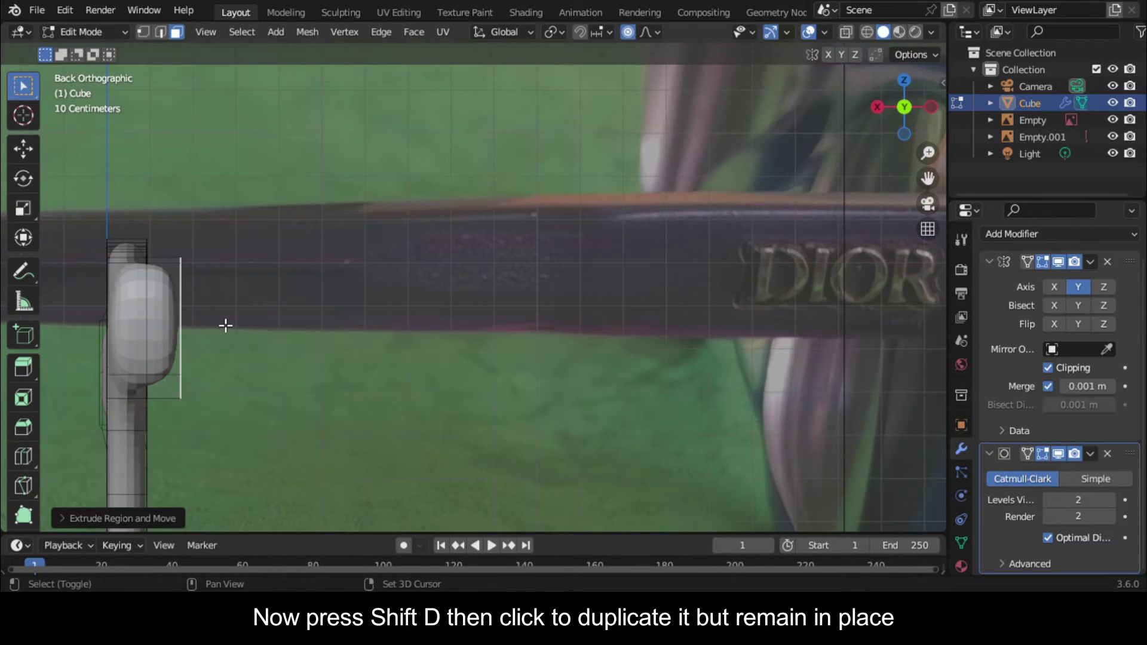
key(shift+d)
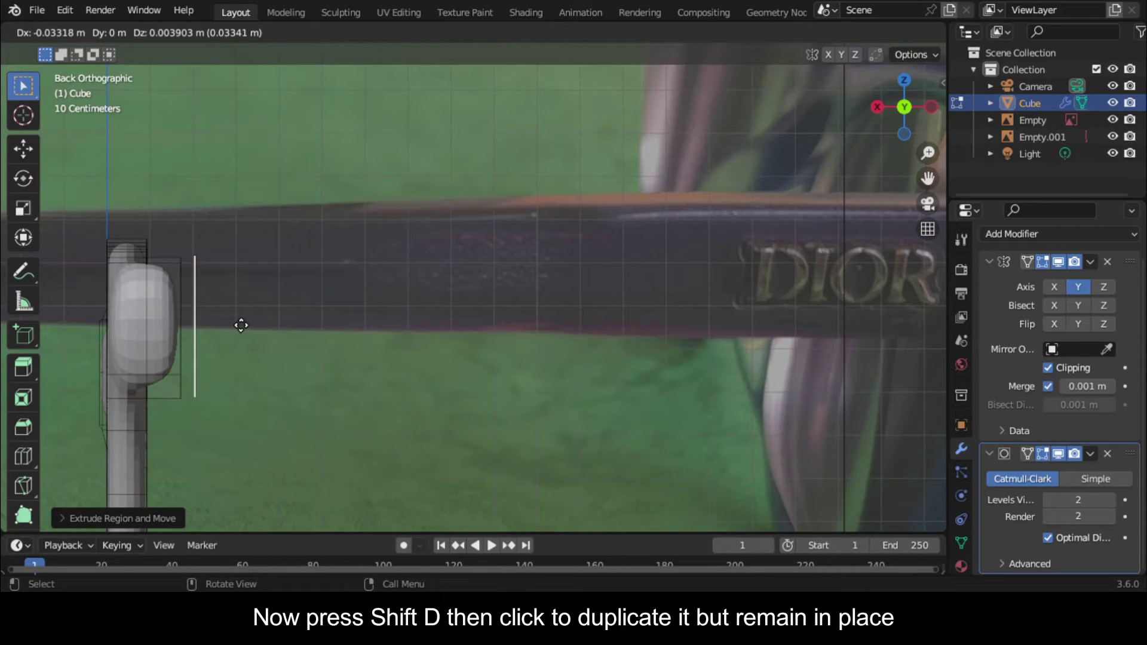
click(241, 325)
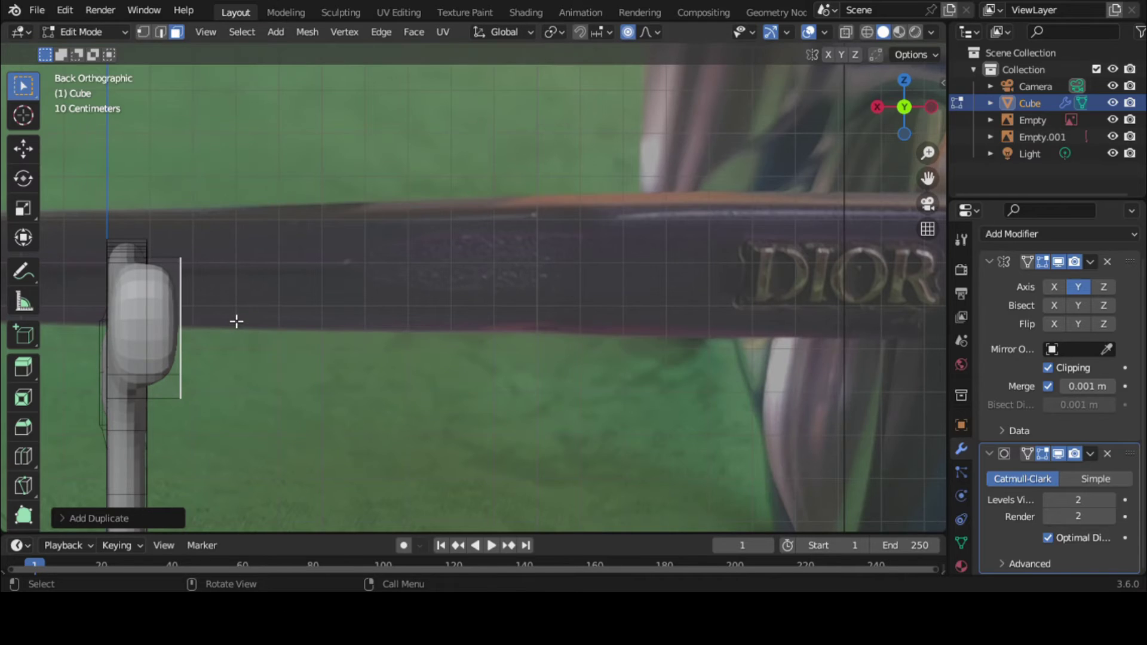
scroll(218, 478, down, 8)
key(e)
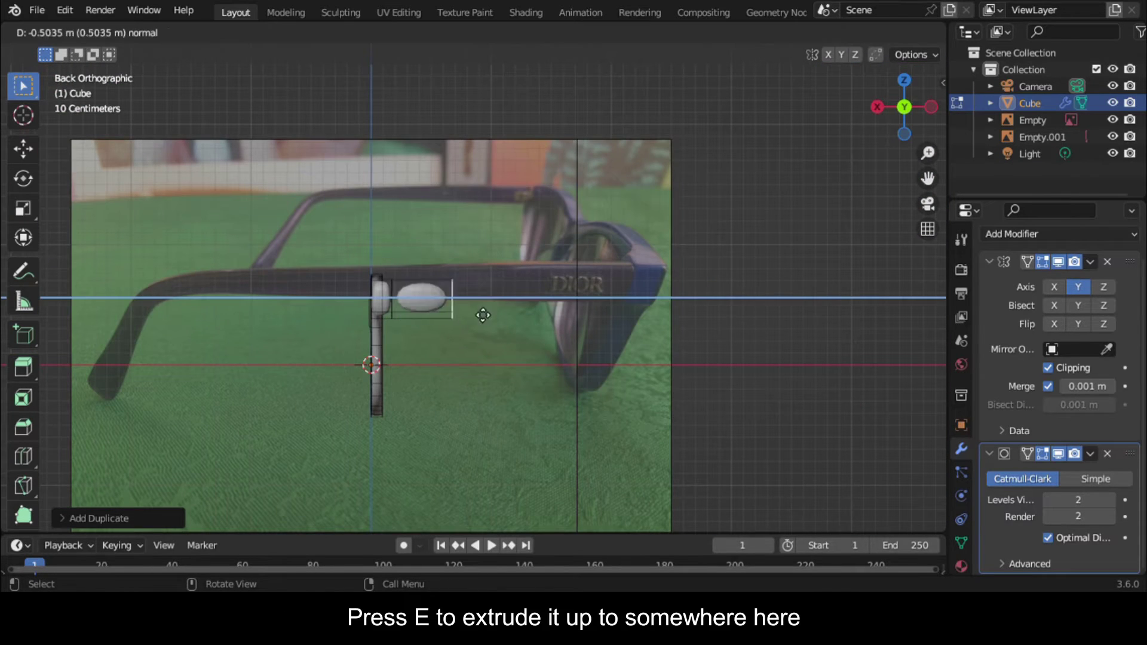
click(787, 349)
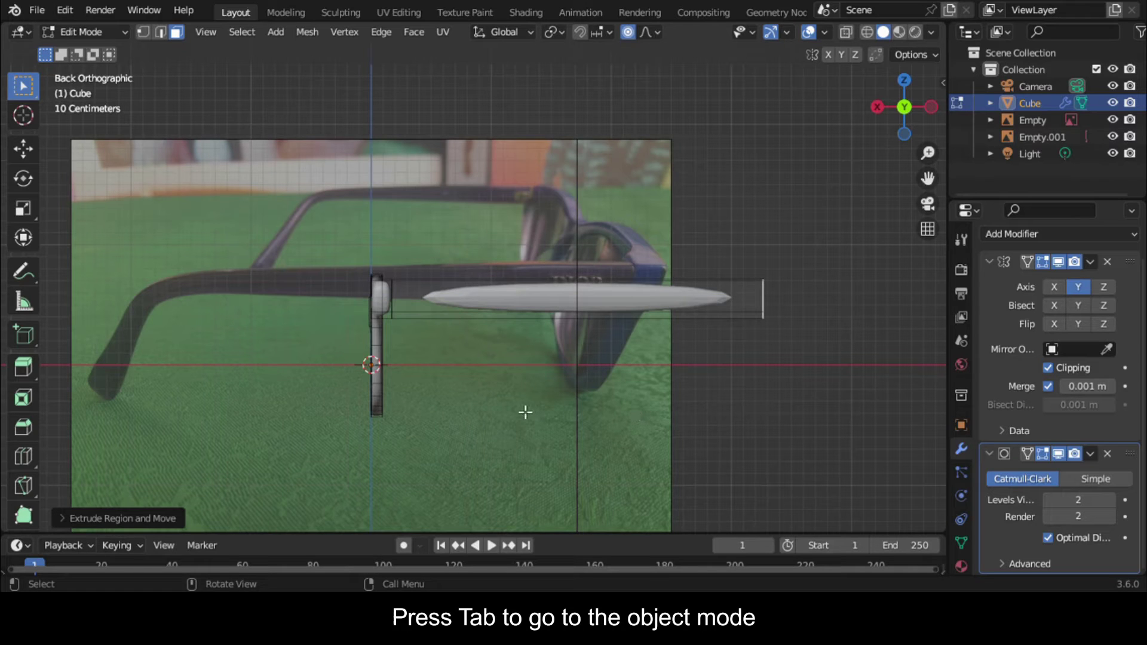
In object mode, rotate the side-view reference image 180° about Z so it faces the other way
key(Tab)
click(506, 174)
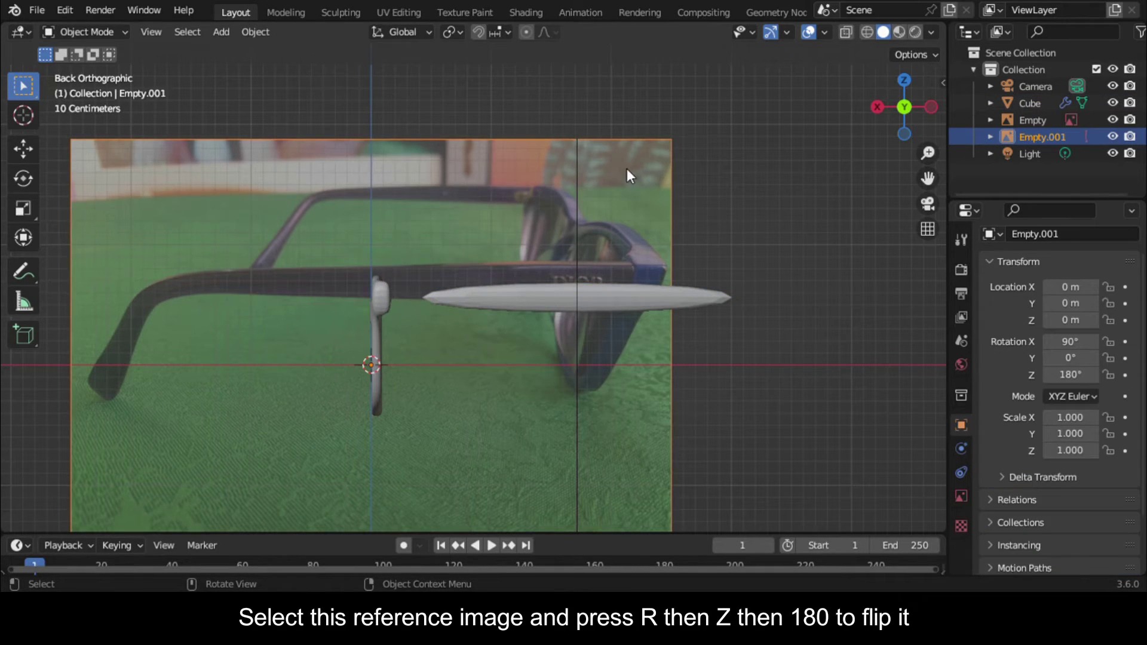
key(r)
key(z)
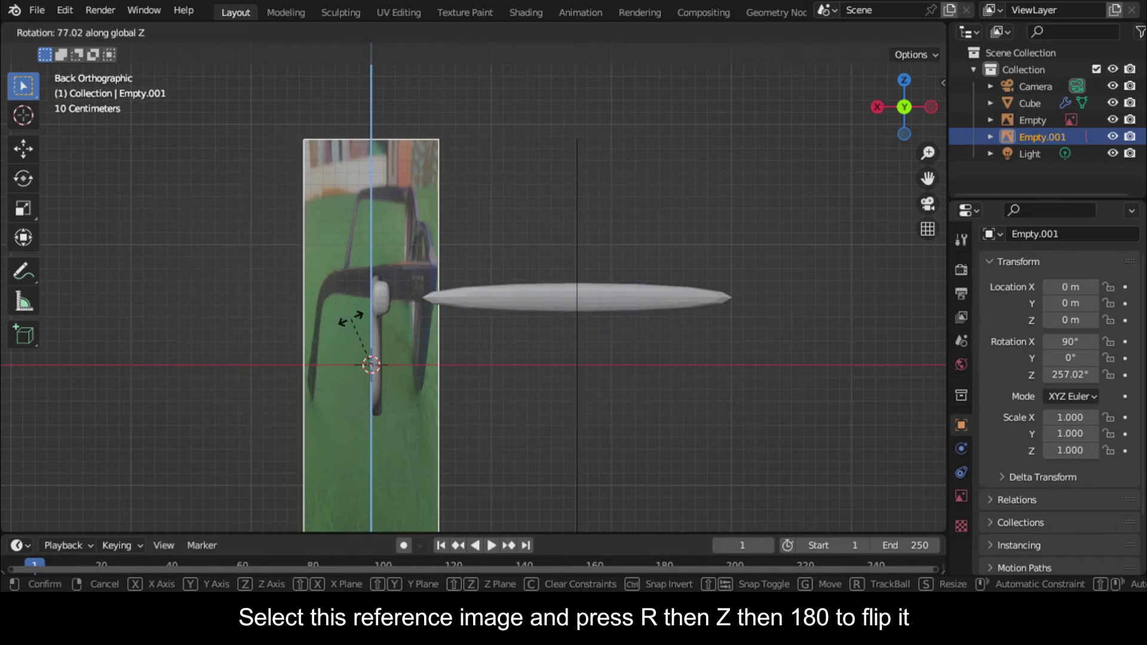
text(18)
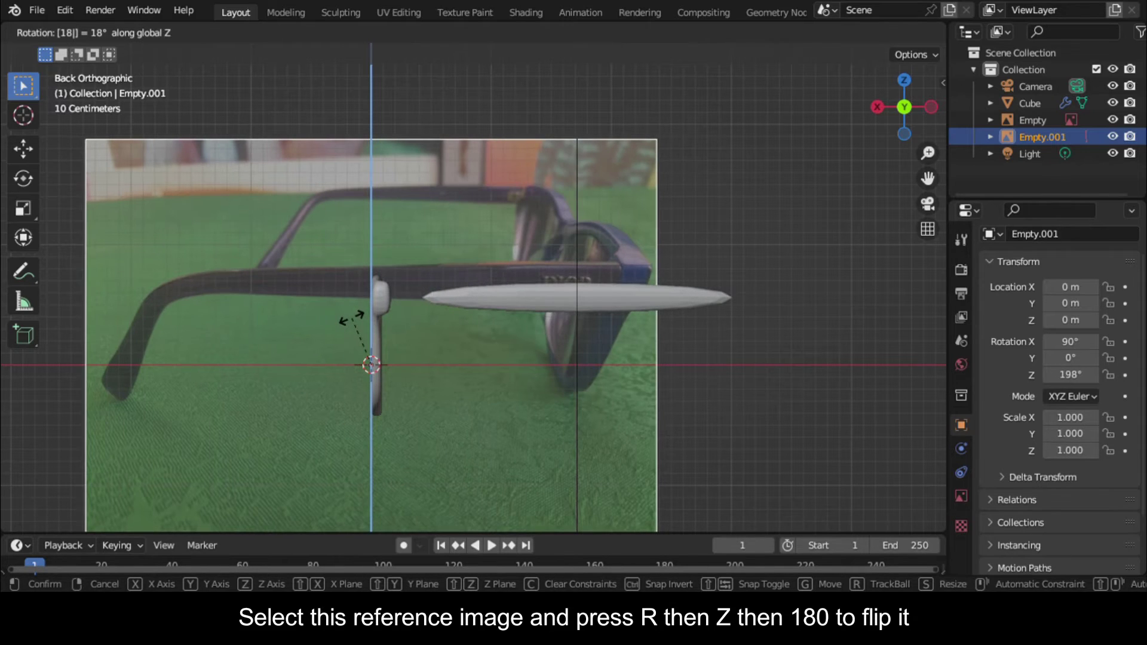
text(0)
key(Return)
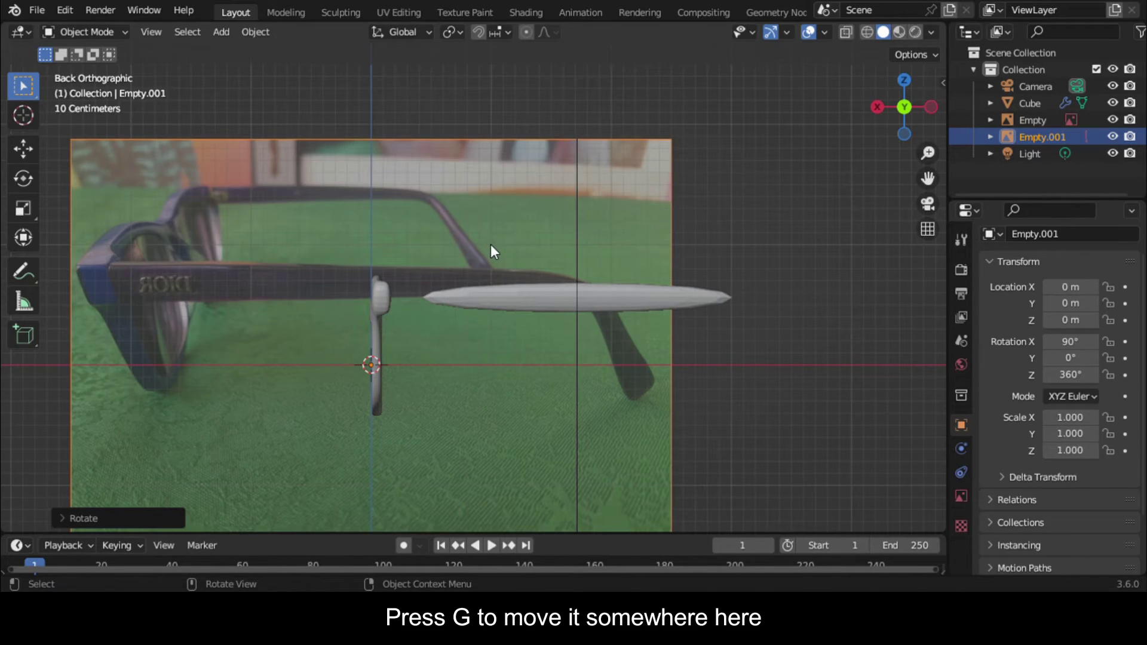
Scale the side reference image to about 0.77 and move it so its frame and temple line up with the model
key(g)
click(757, 274)
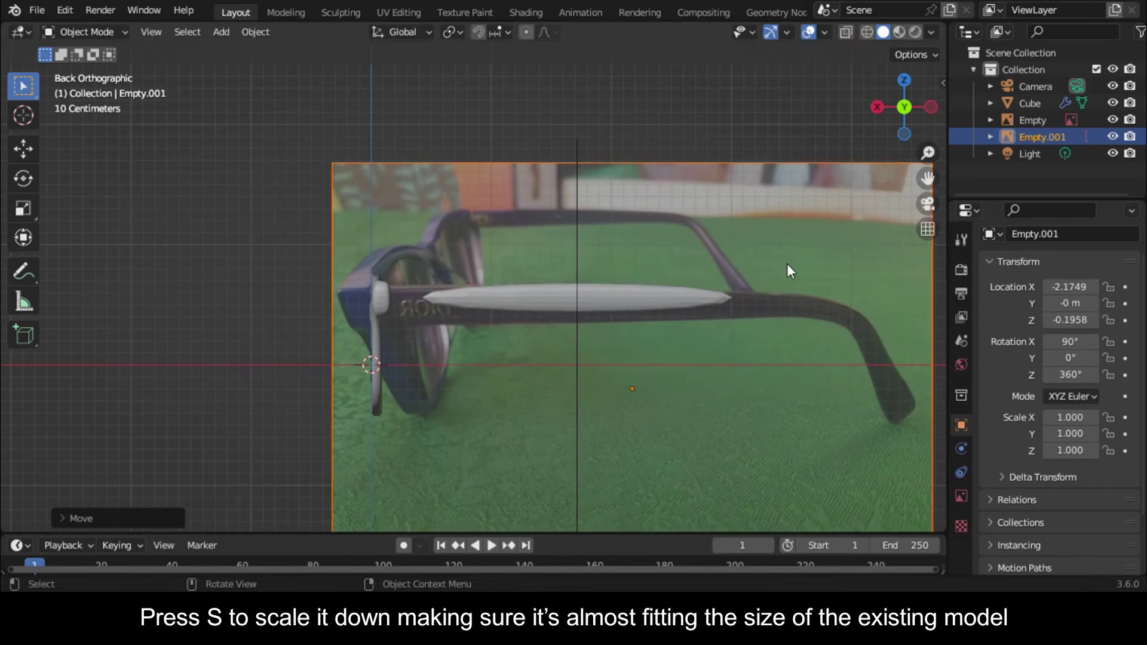
key(s)
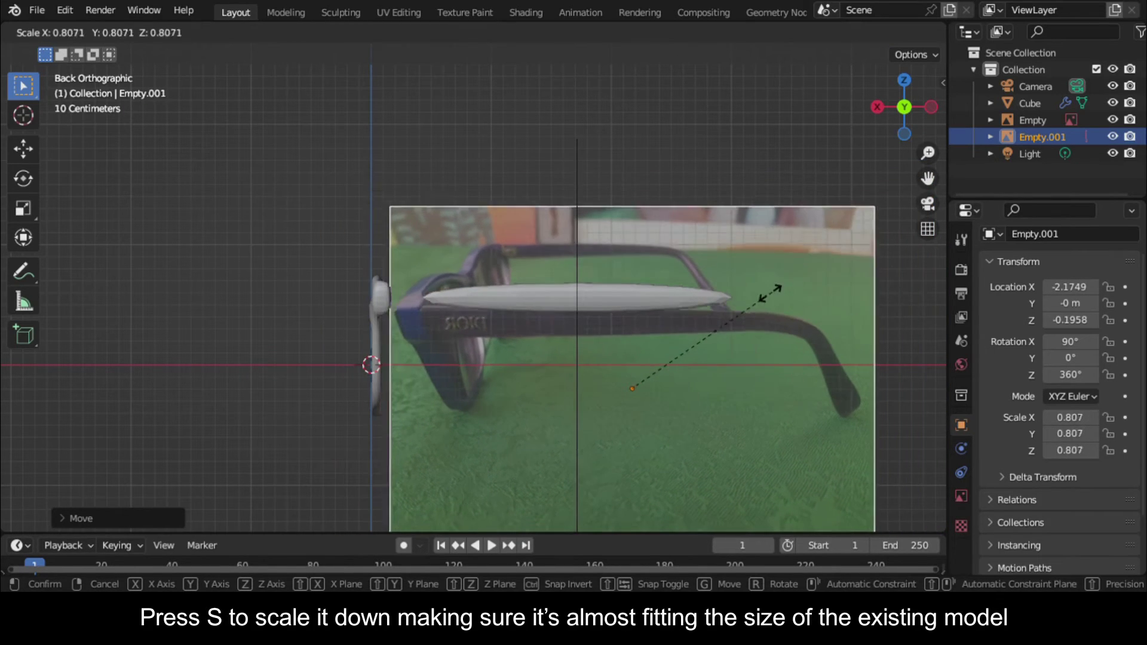
click(765, 297)
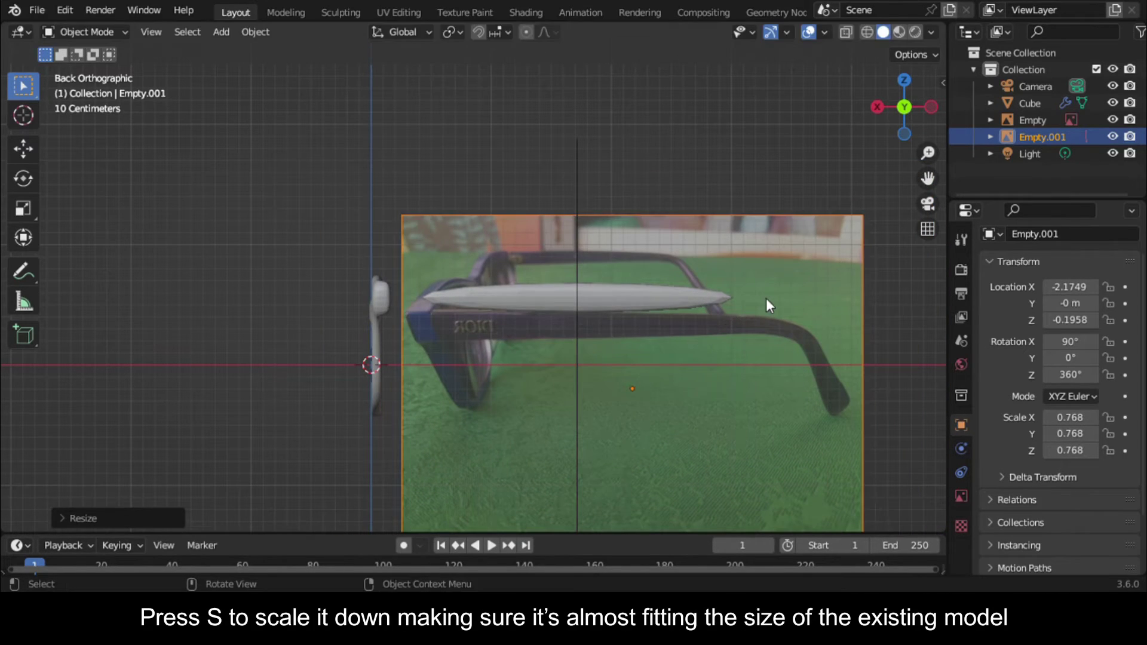
key(g)
click(710, 277)
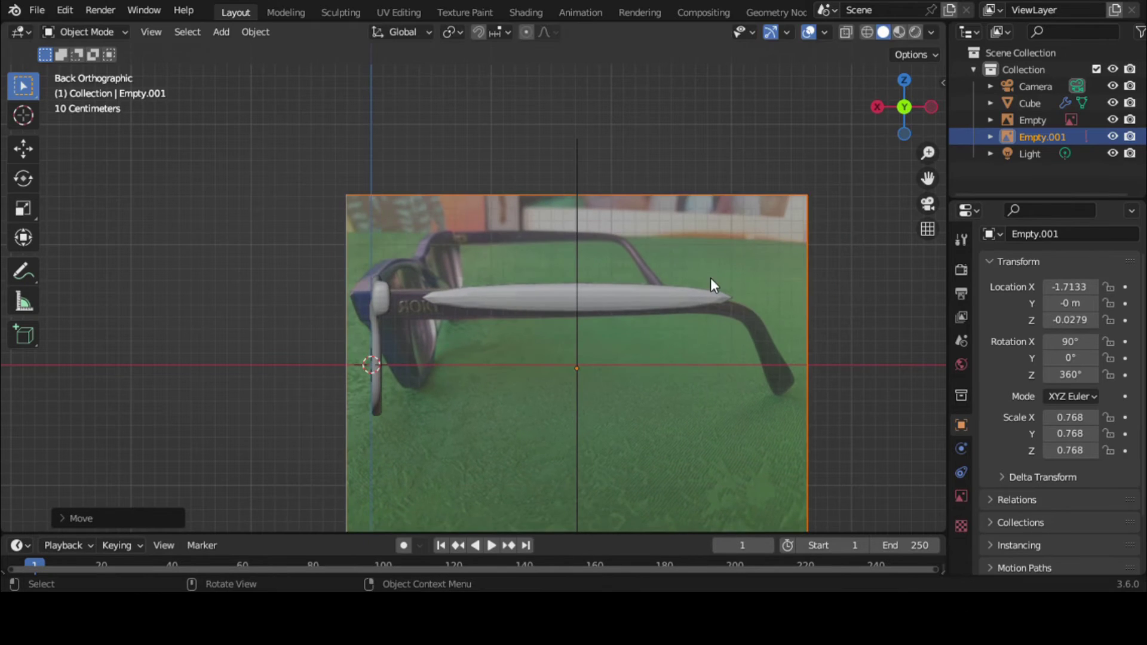
Select the glasses model and return to edit mode with the whole temple arm in view
scroll(536, 299, up, 4)
click(553, 298)
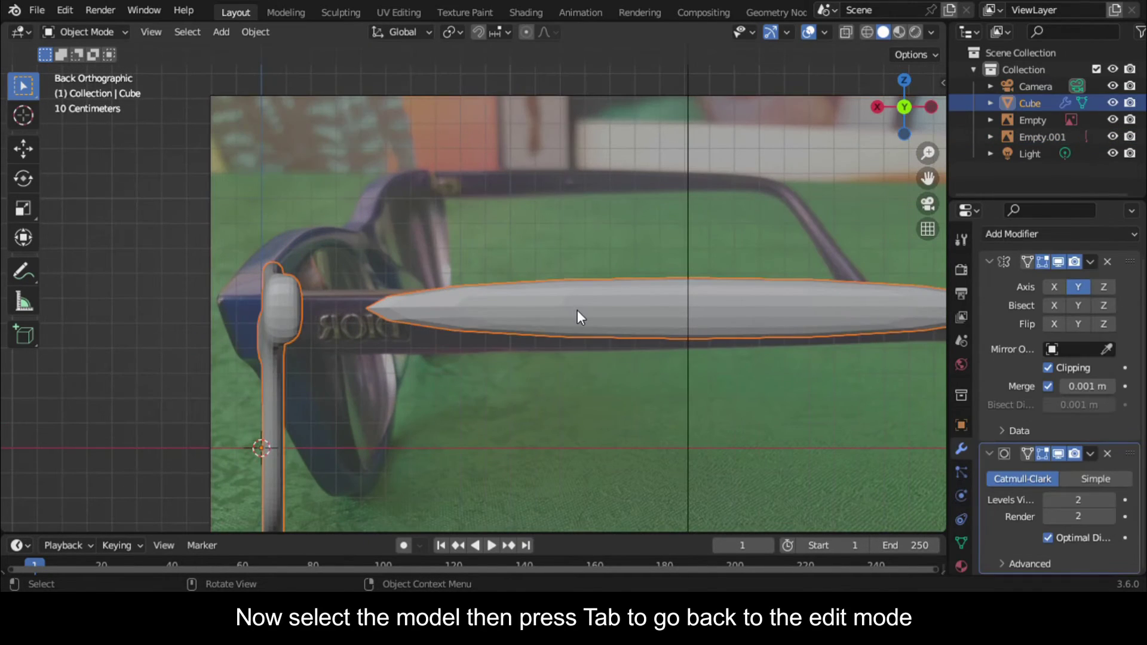
key(Tab)
scroll(602, 320, down, 5)
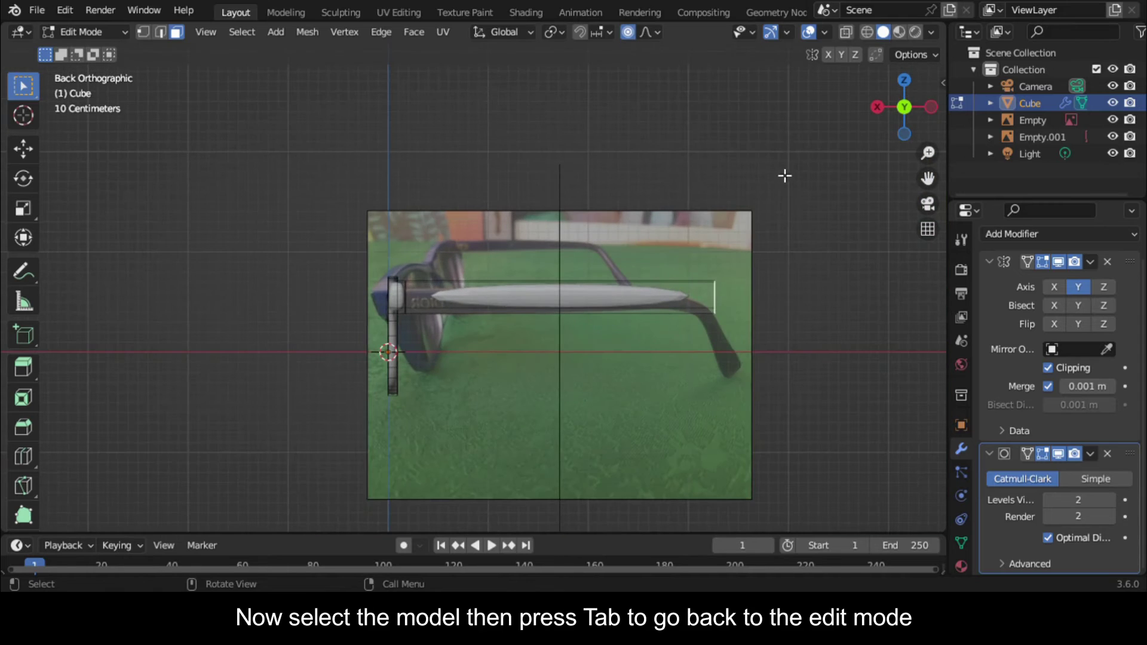
Rotate the rear end face of the temple arm so it tilts to match the start of the bend in the side photo
drag(928, 178, 673, 193)
scroll(592, 334, up, 4)
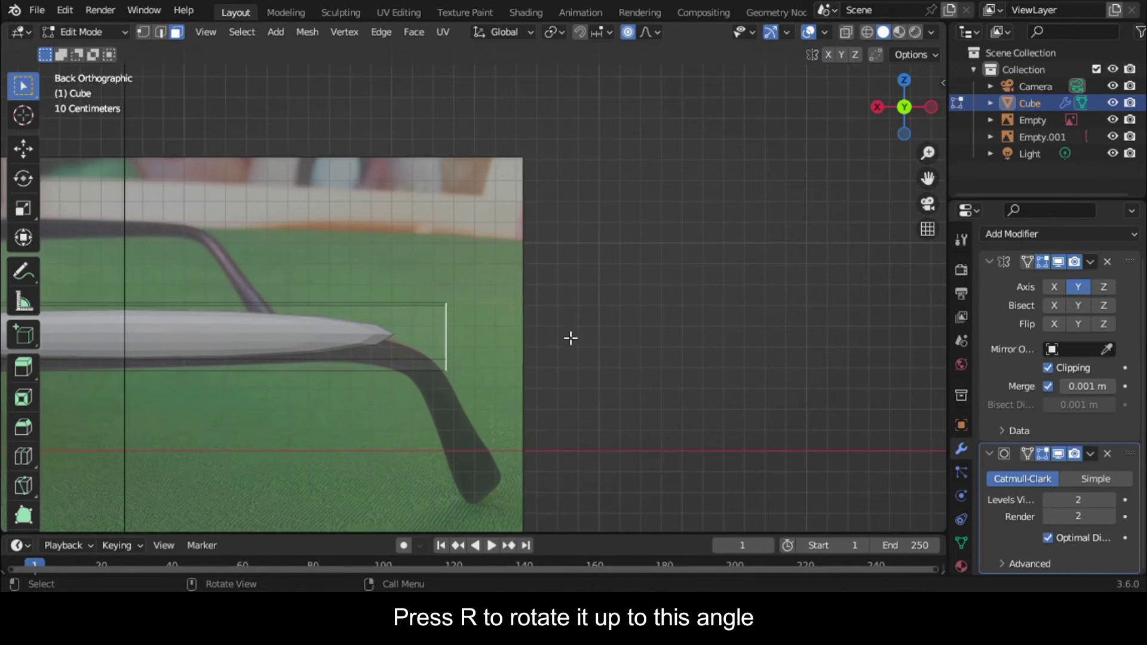
key(r)
click(570, 394)
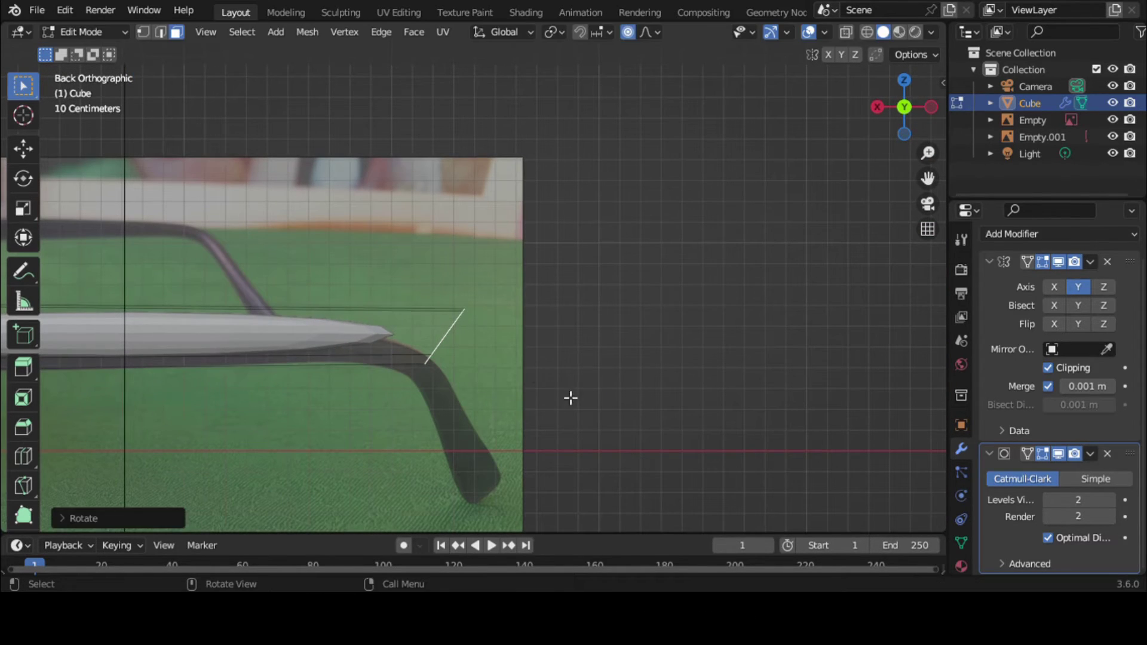
Extrude the tilted end face down to the ear tip in the photo and rotate it to follow the tip's angle
key(e)
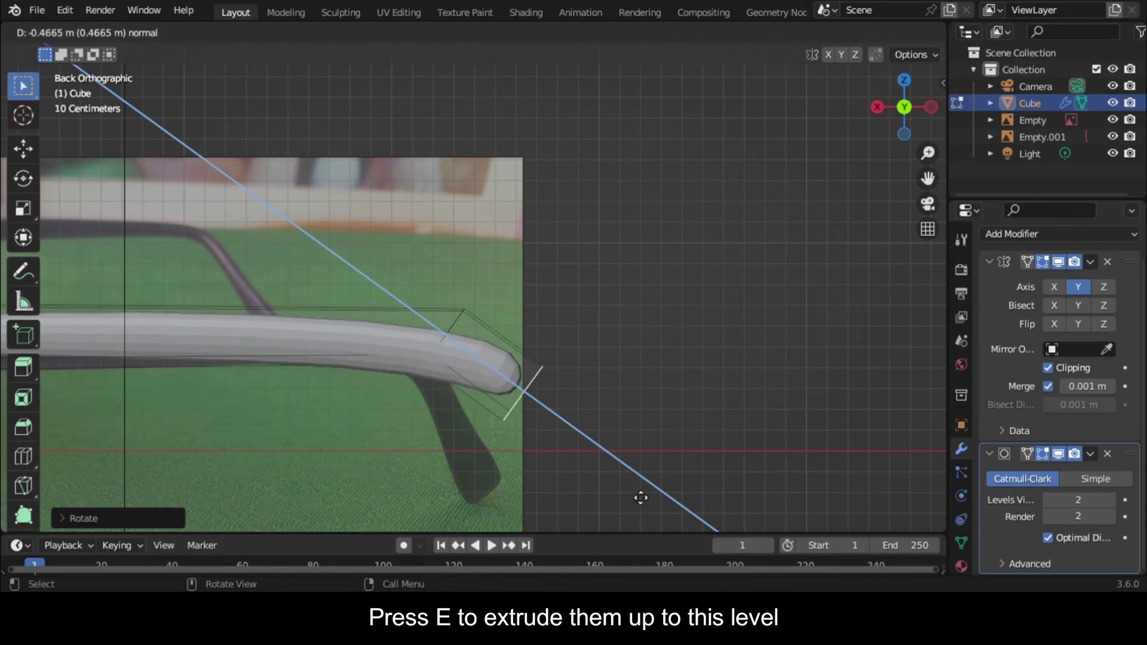
click(676, 83)
key(r)
click(757, 169)
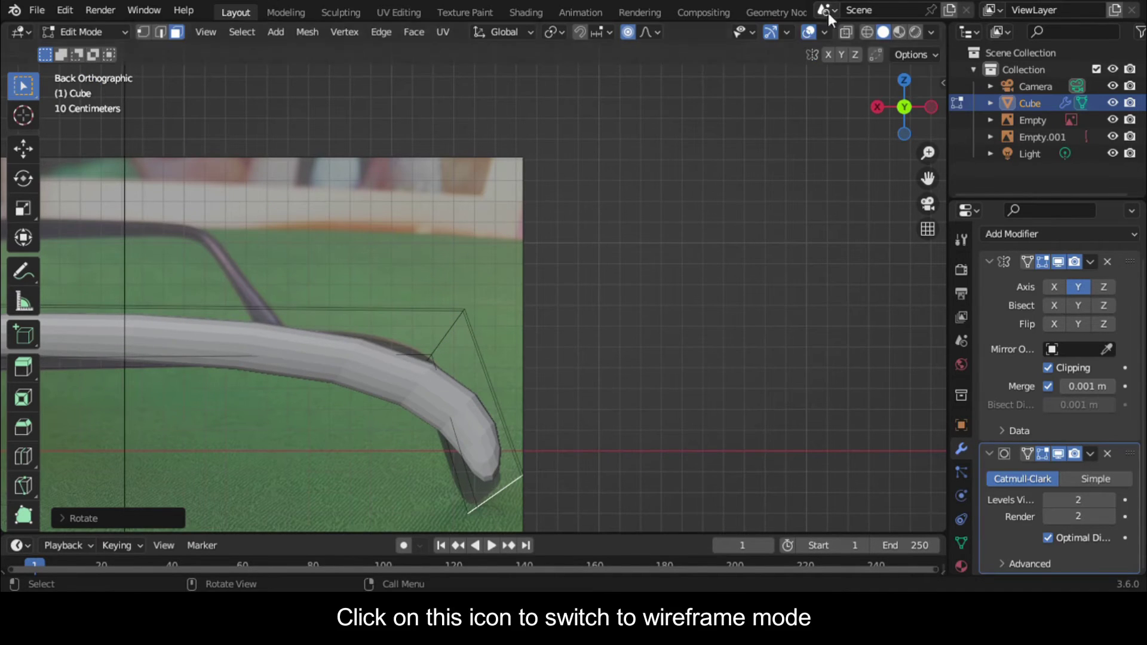
In wireframe shading, select the edges at the temple arm's bend, scale them down and move them onto the bend in the photo
click(863, 33)
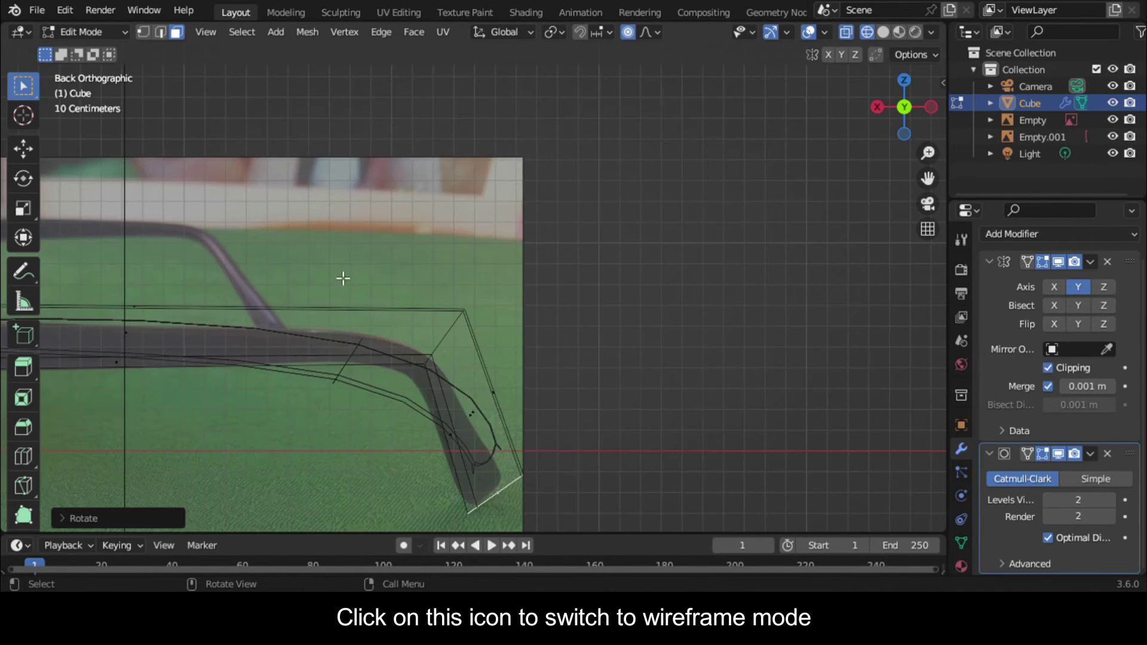
click(473, 404)
drag(412, 304, 497, 393)
key(s)
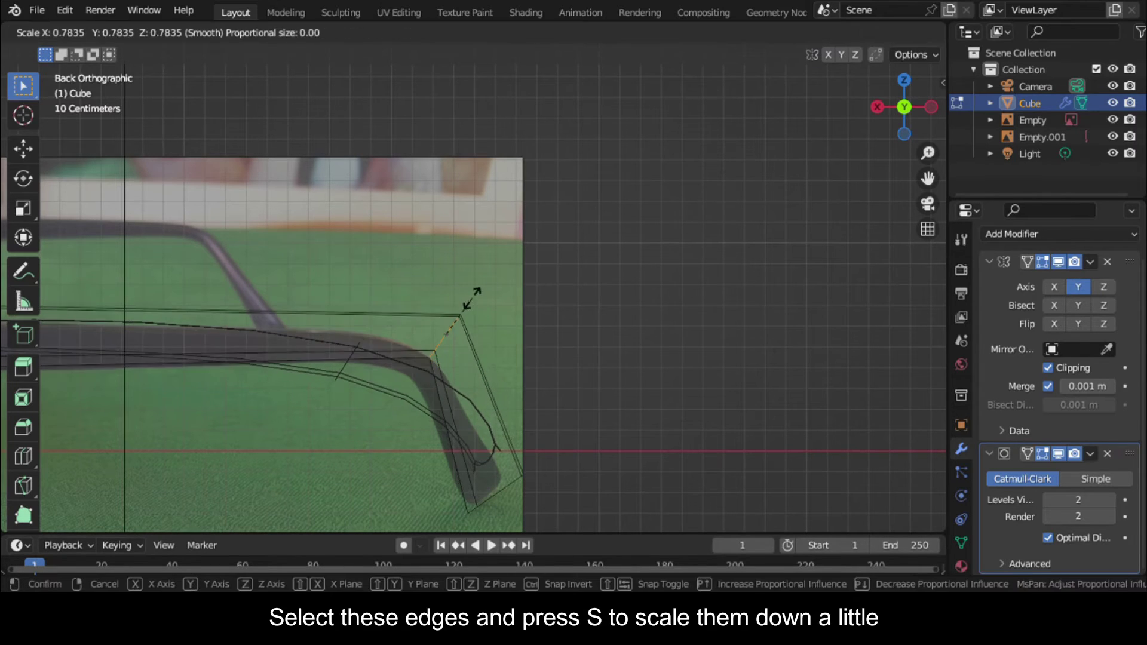
click(467, 315)
key(g)
click(607, 318)
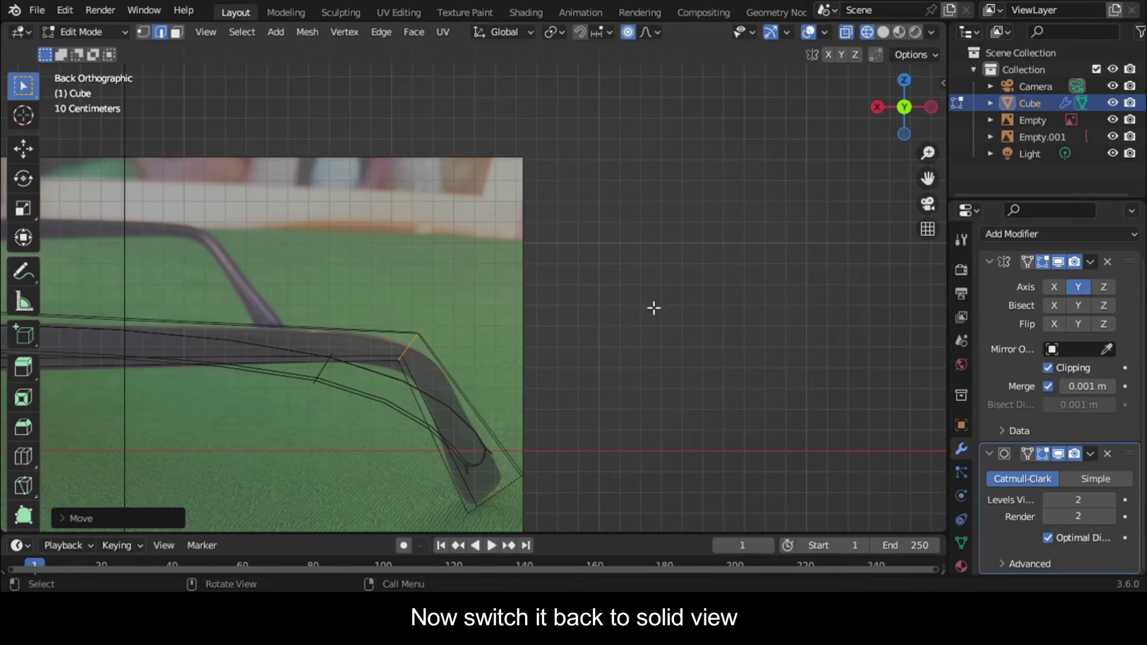
Return to opaque solid shading and add an edge loop to the temple arm, slid close to its hinge end
key(alt+z)
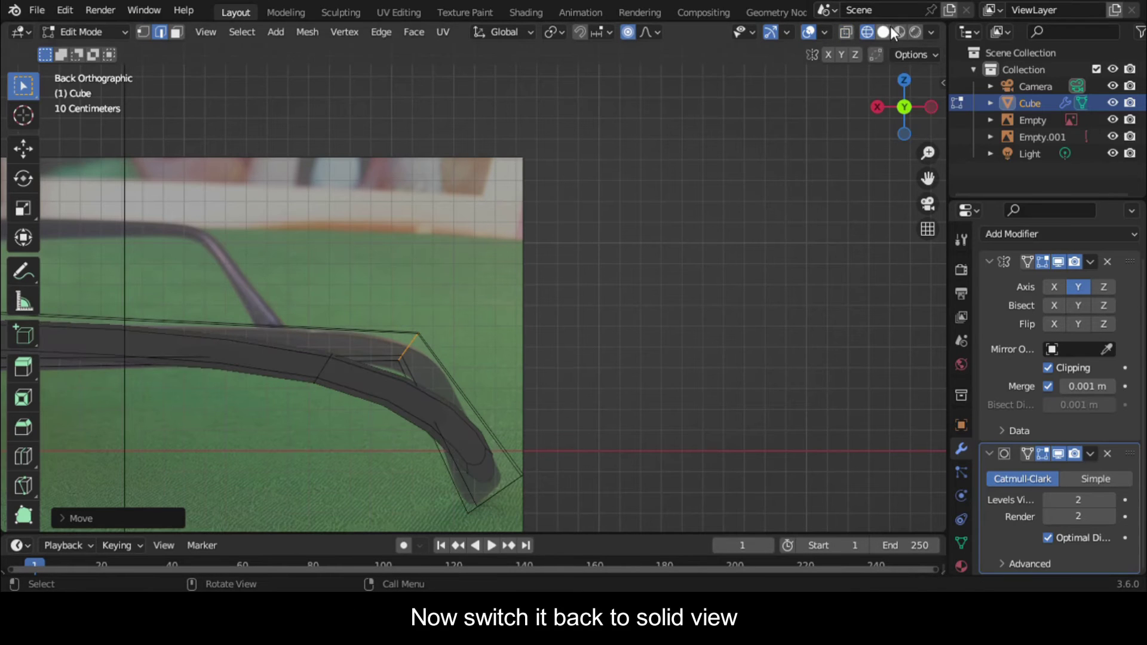
click(883, 32)
drag(928, 178, 1146, 176)
scroll(372, 325, up, 3)
scroll(372, 325, down, 4)
key(ctrl+r)
click(255, 356)
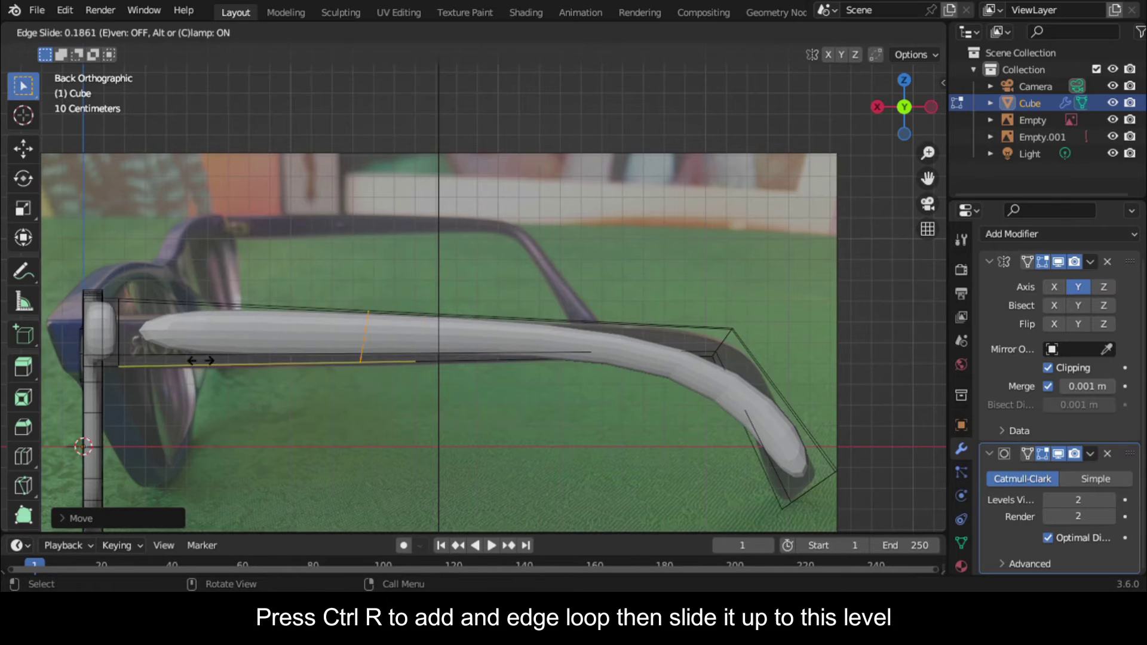
click(908, 353)
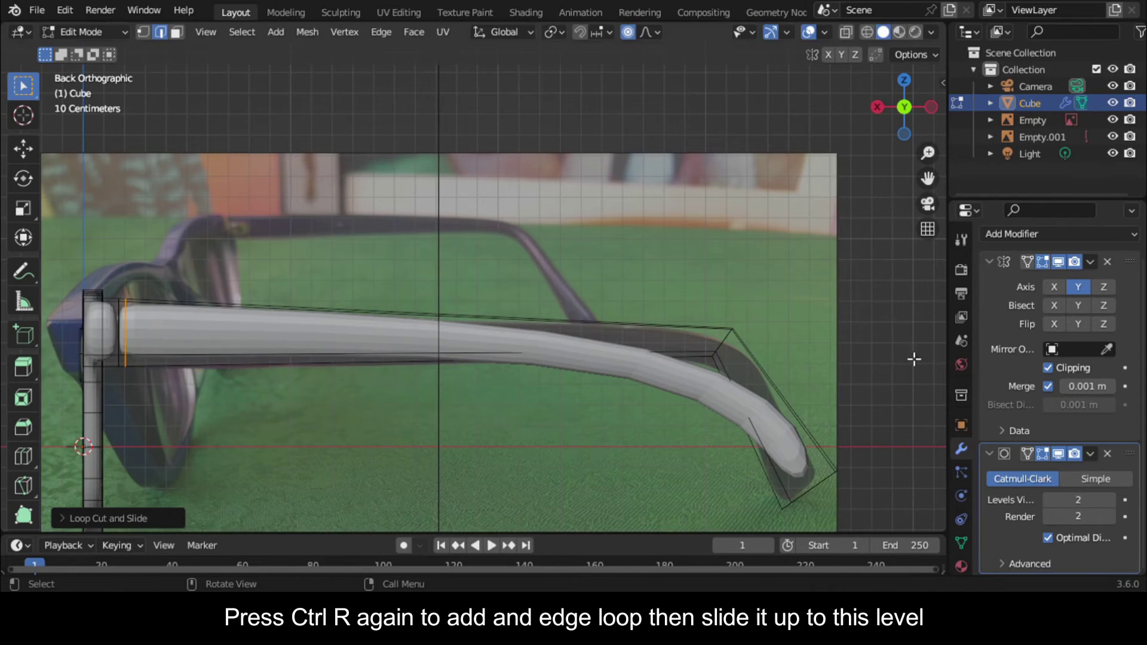
Add a second edge loop to the temple arm's long section and slide it back close to the bend
scroll(394, 335, up, 2)
scroll(542, 367, down, 3)
key(ctrl+r)
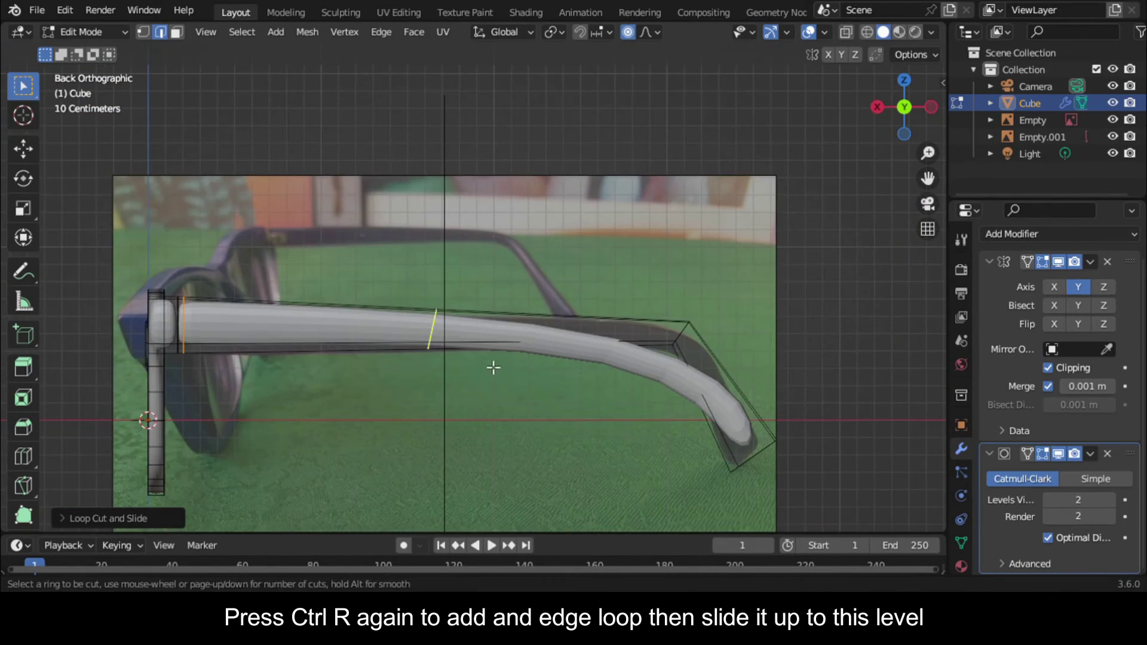
click(494, 366)
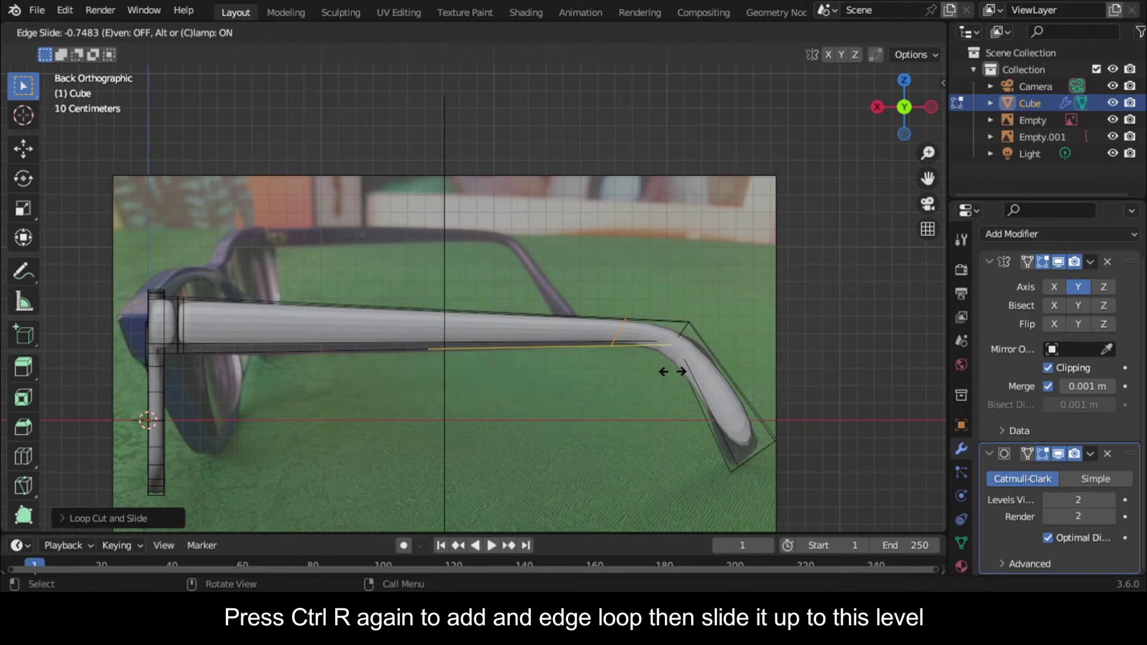
click(674, 372)
Add an edge loop to the angled ear piece and slide it close to the tip
key(ctrl+r)
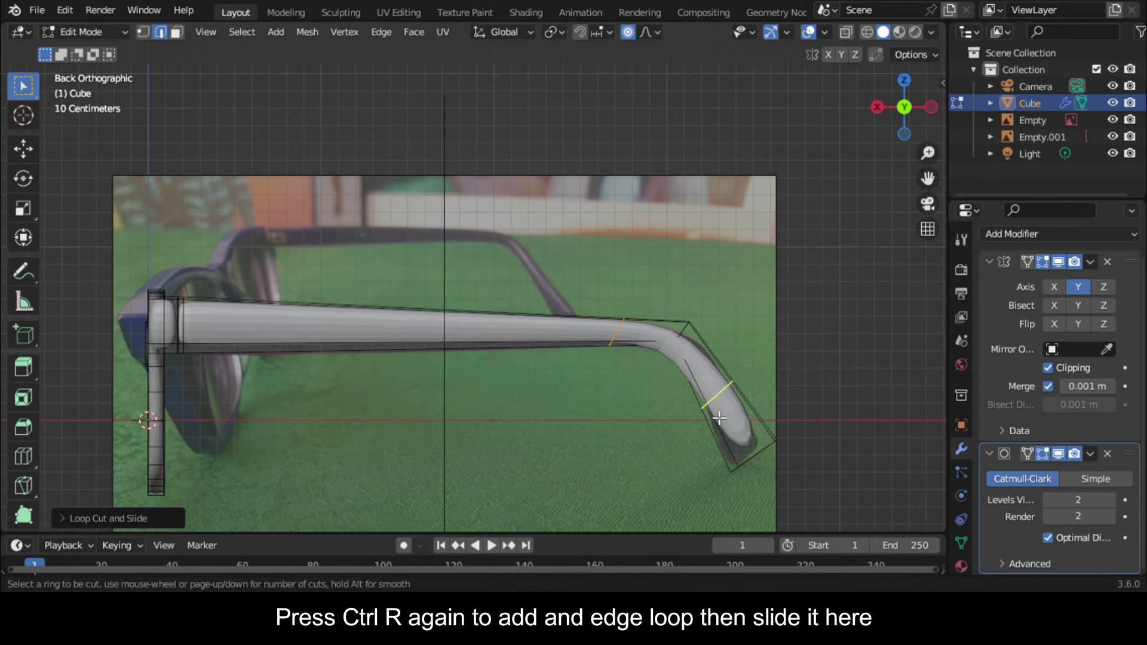
click(719, 420)
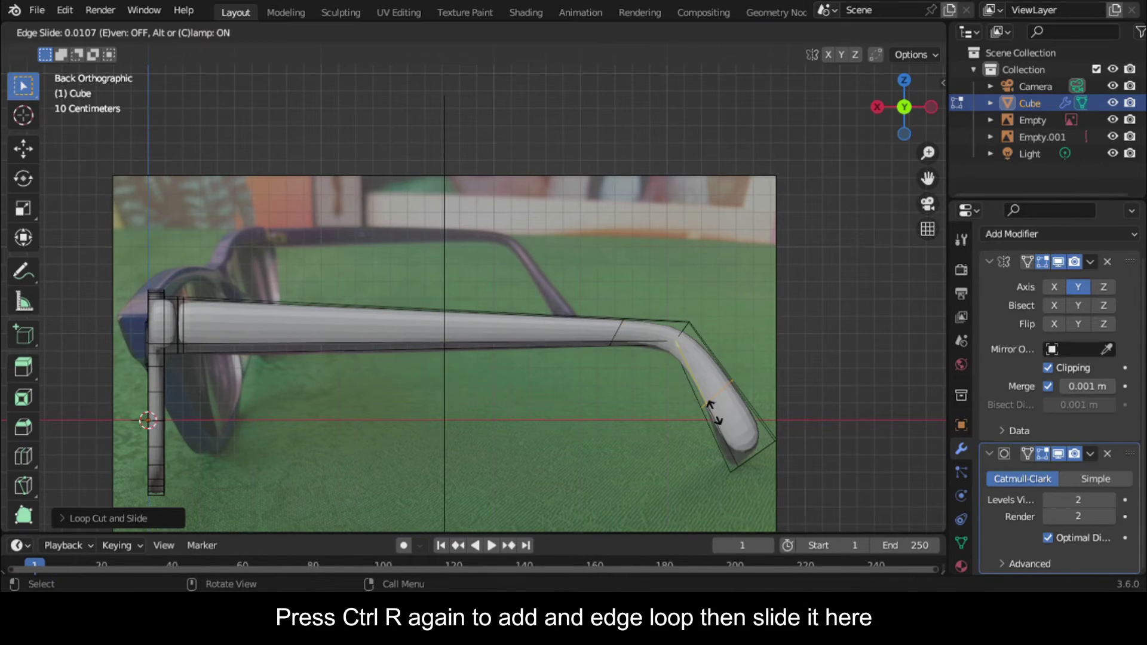
click(734, 462)
Select the outer and inner edge loops of the front frame and the hinge block edges, and crease them by 0.5
scroll(478, 299, up, 2)
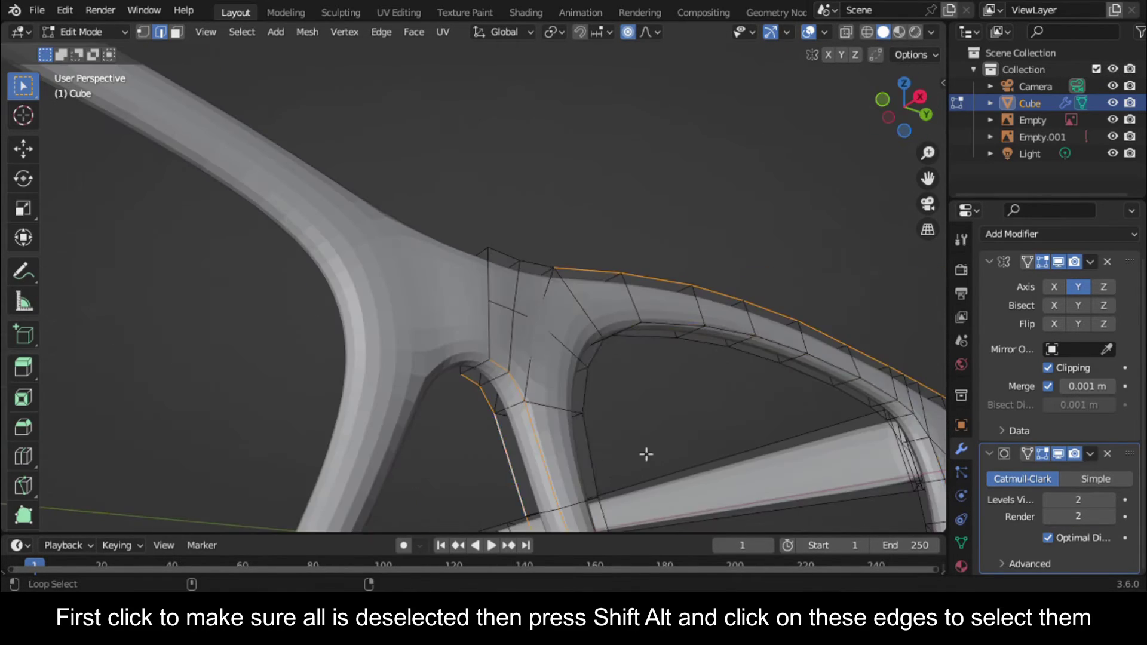
drag(896, 111, 794, 51)
scroll(648, 377, down, 3)
key(ctrl+KP_1)
alt+shift+click(556, 287)
scroll(555, 284, up, 2)
drag(905, 107, 913, 113)
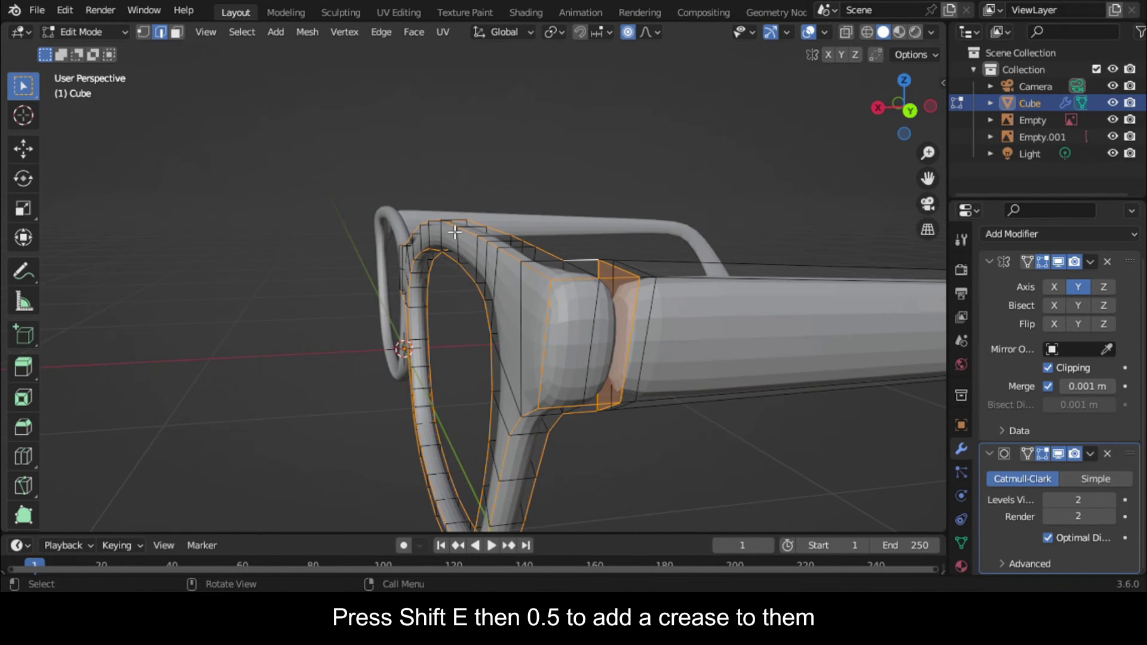
key(shift+e)
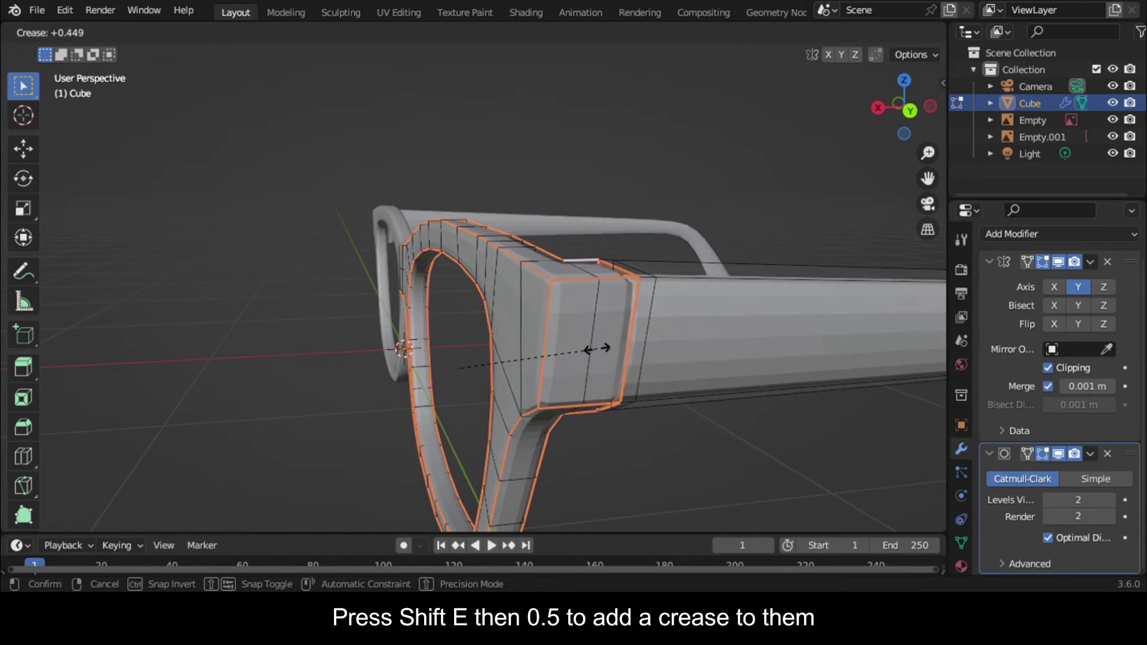
key(Return)
Select the lengthwise edges and tip edges of the temple arm and crease them by about 0.25
drag(905, 107, 764, 65)
click(801, 239)
alt+shift+click(571, 172)
scroll(571, 172, down, 4)
middle_drag(781, 186, 806, 238)
alt+shift+click(668, 115)
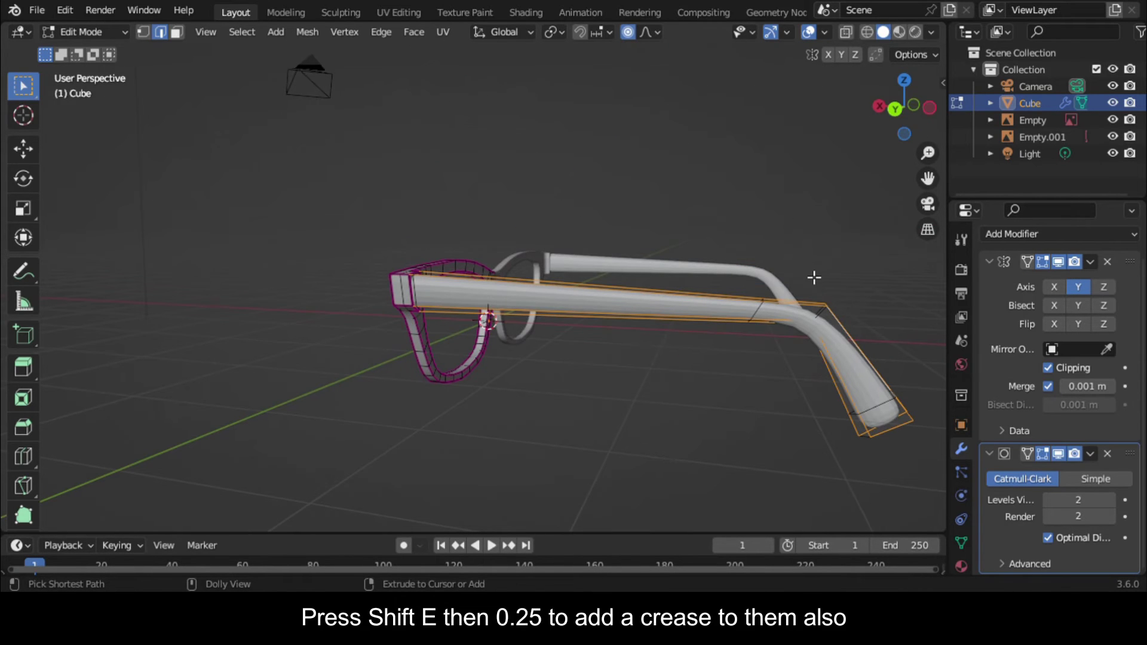
key(shift+e)
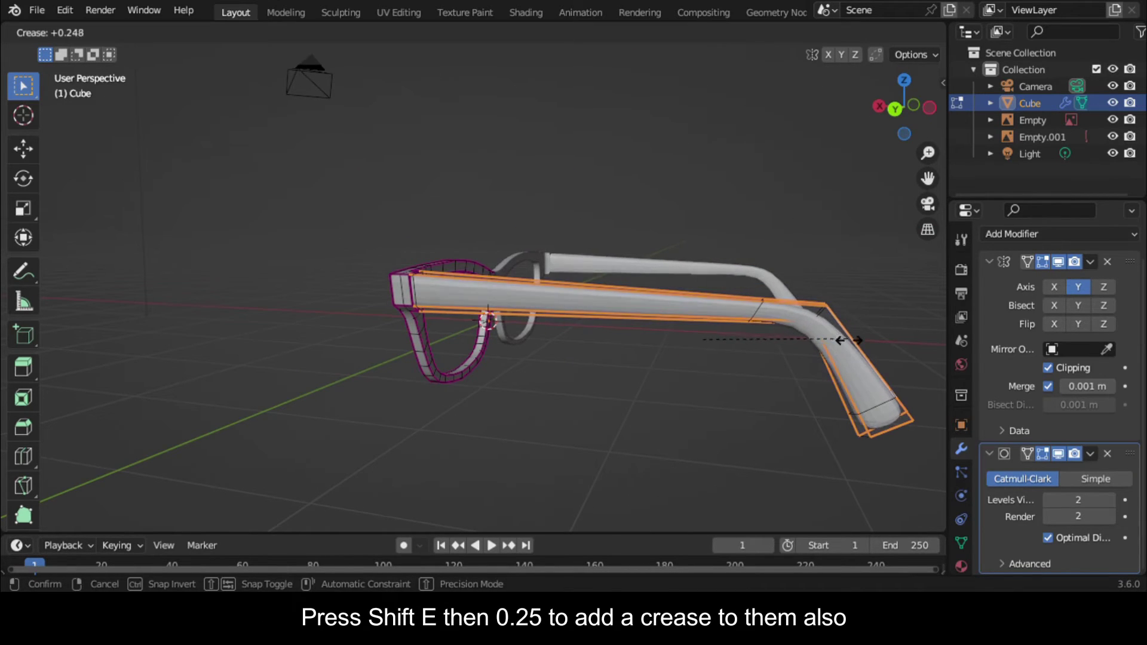
click(836, 339)
In object mode, set the glasses' subdivision viewport level to 3
middle_drag(848, 341, 741, 360)
scroll(671, 462, up, 2)
key(Tab)
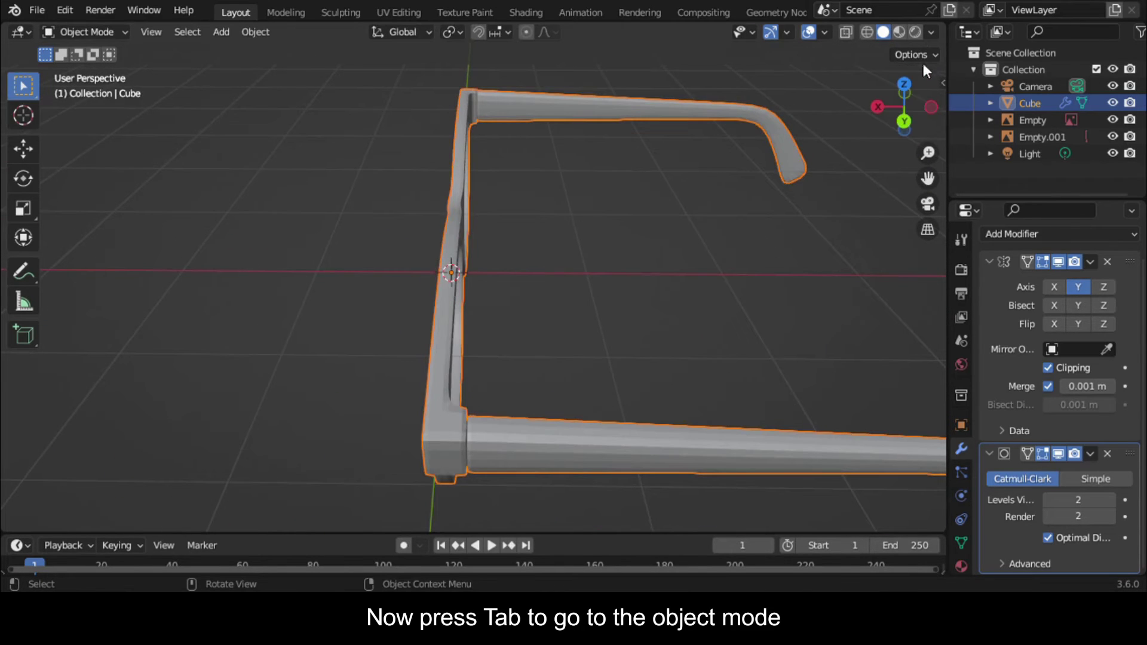
drag(909, 117, 908, 103)
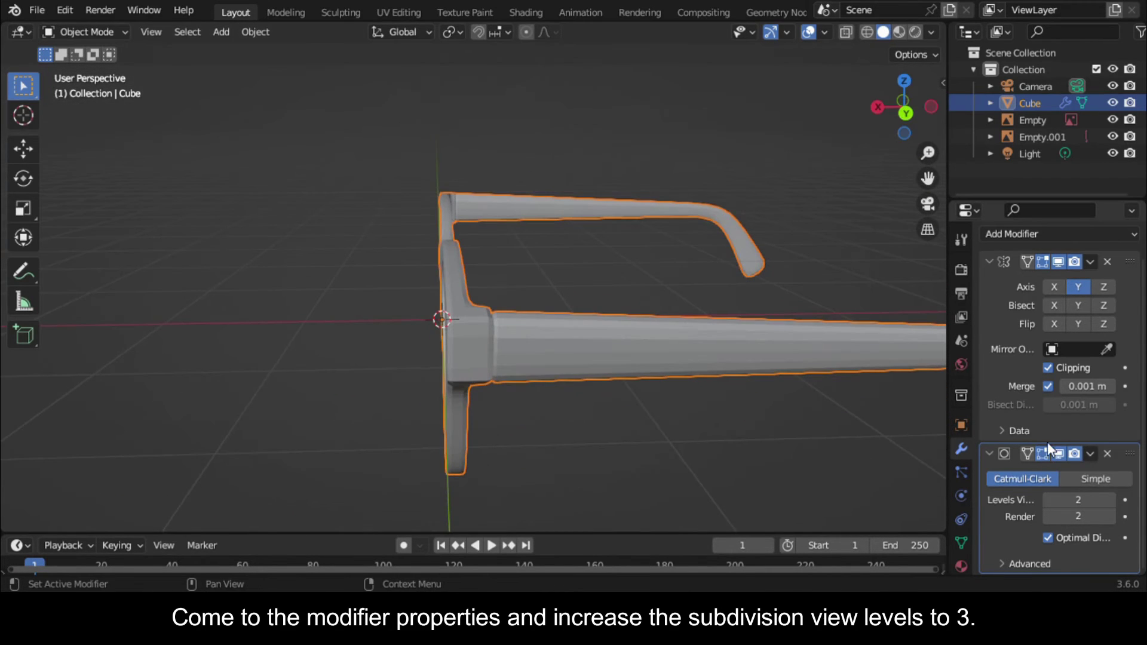
click(1109, 499)
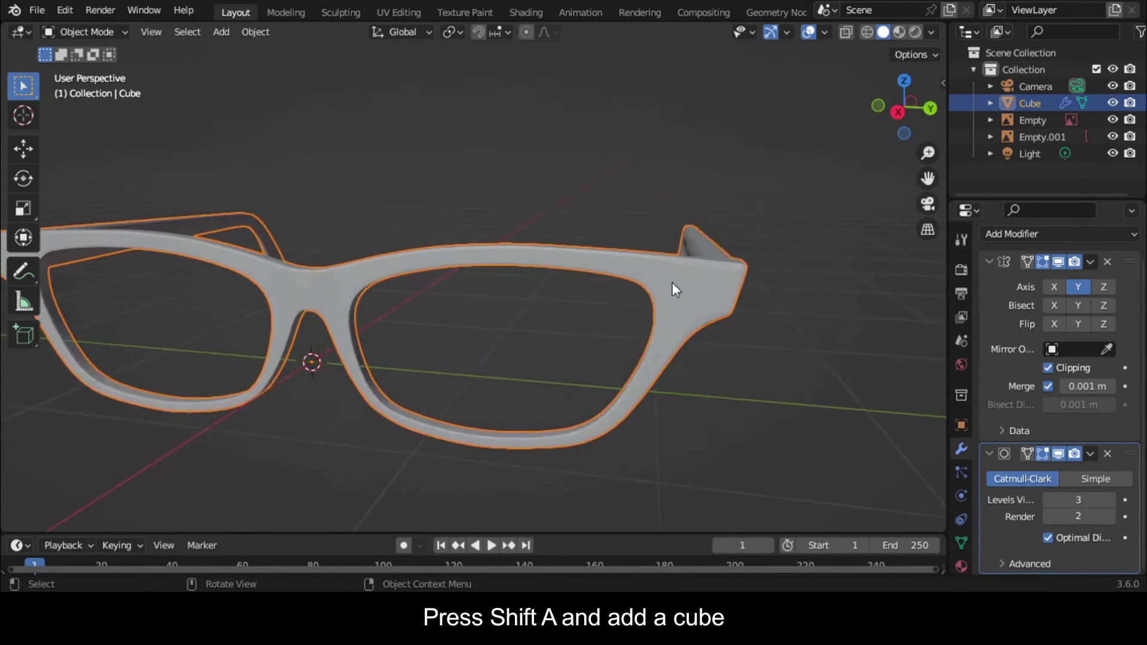
Add a cube mesh at the origin and open it in edit mode
key(shift+a)
mouse_move(419, 83)
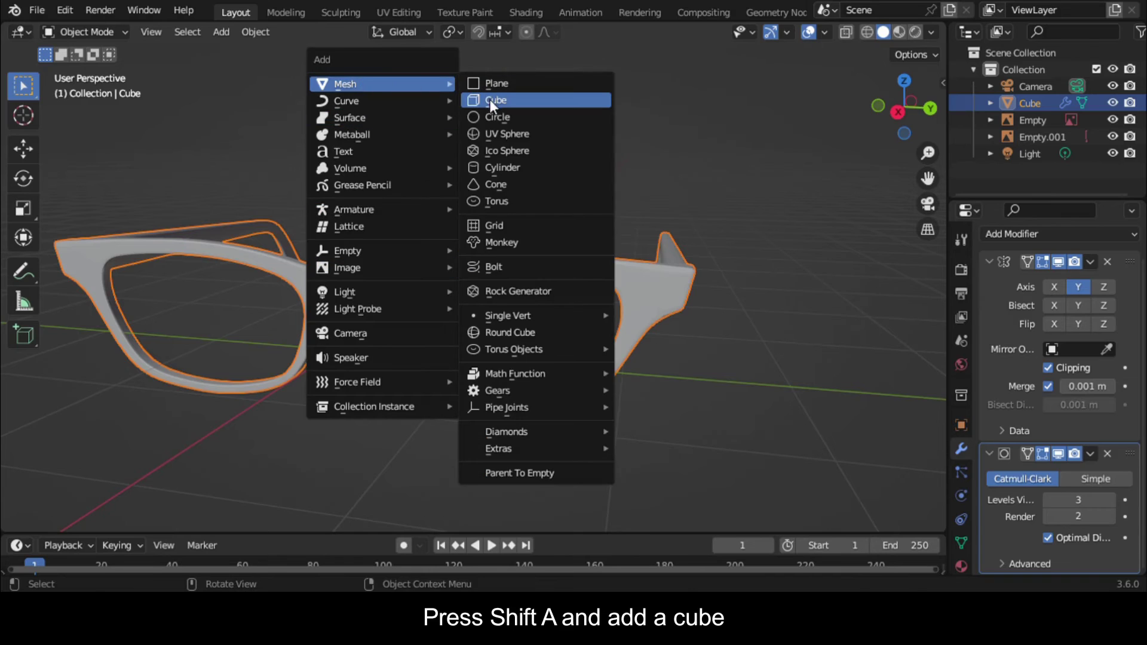
click(491, 101)
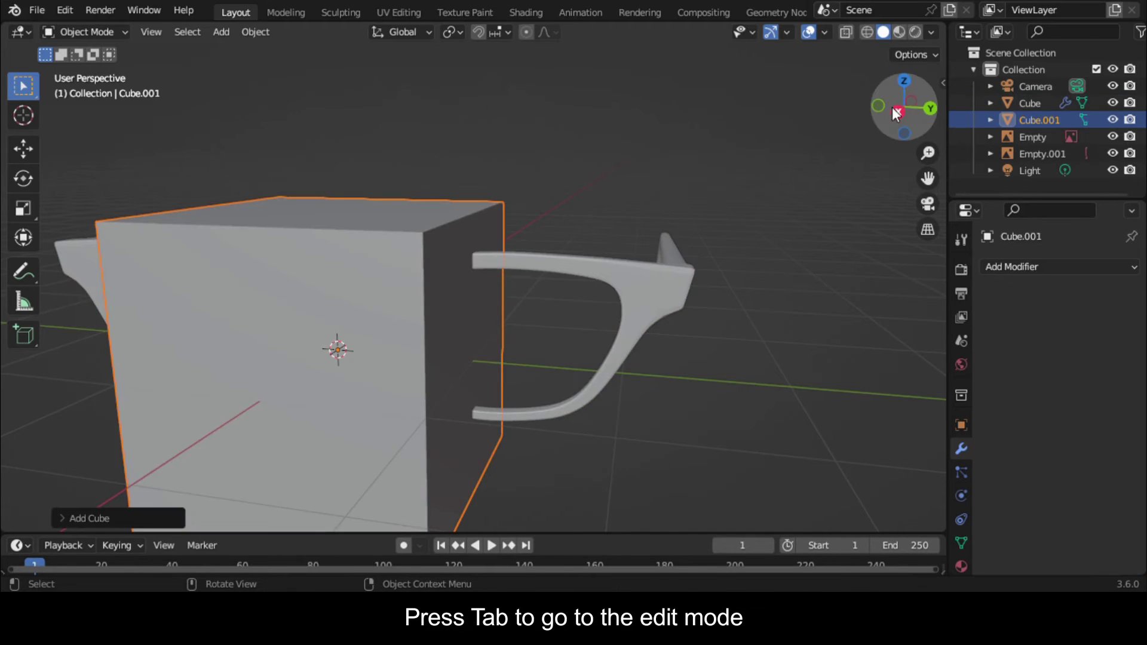
key(Tab)
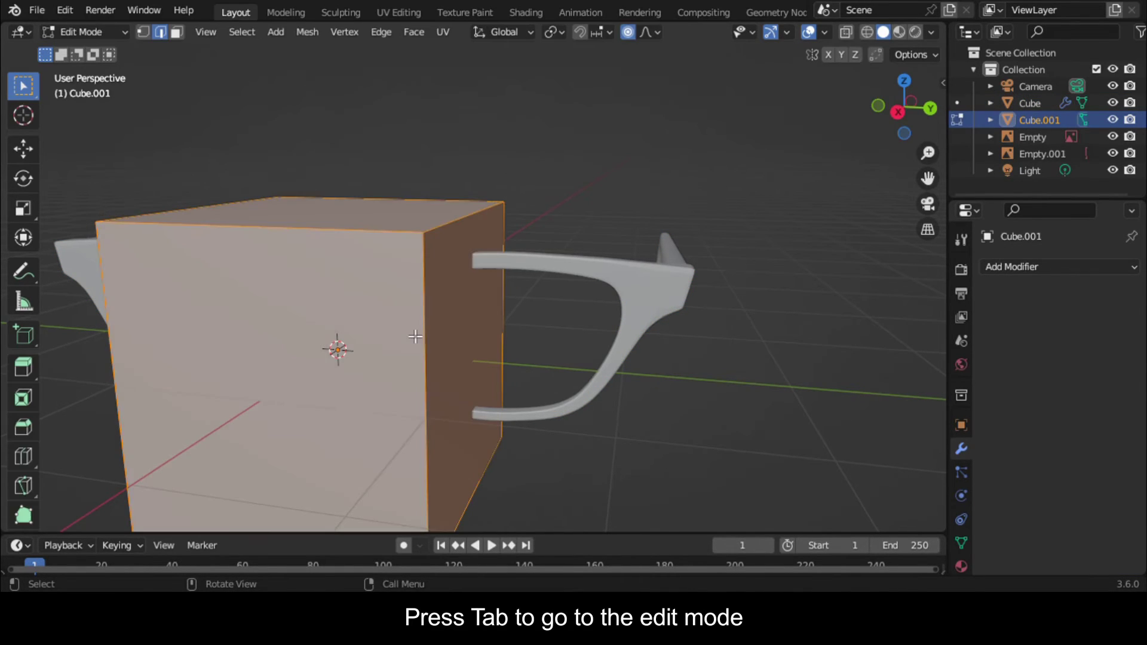
From the back orthographic view, scale the cube along X to about 0.05 so it becomes a thin plate
click(896, 111)
click(876, 107)
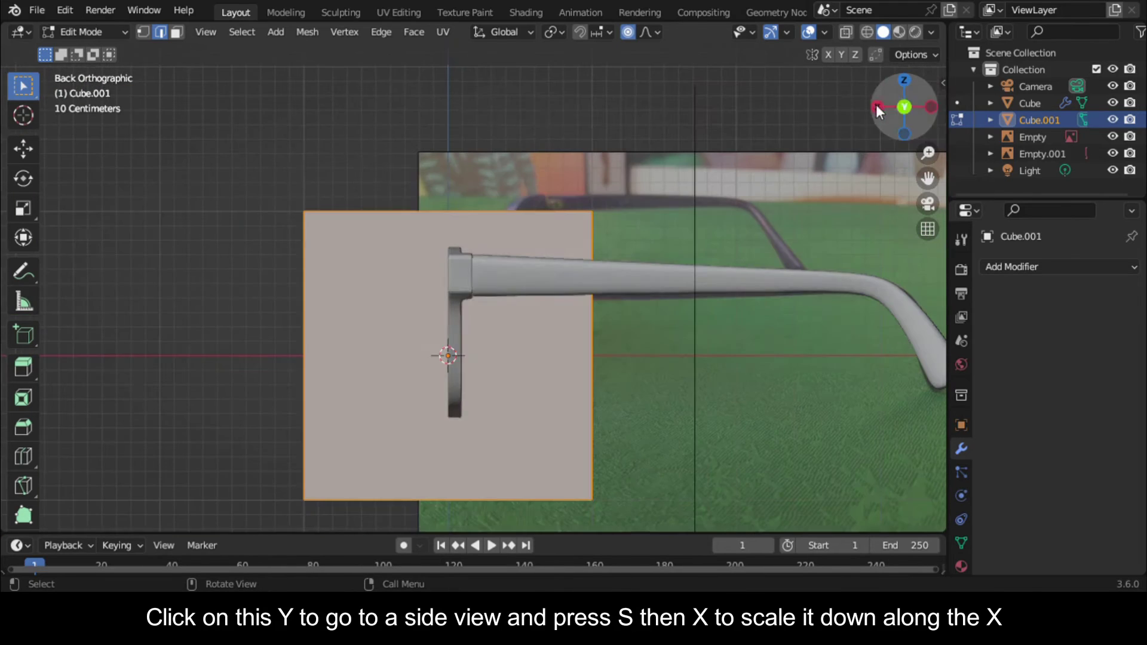
key(s)
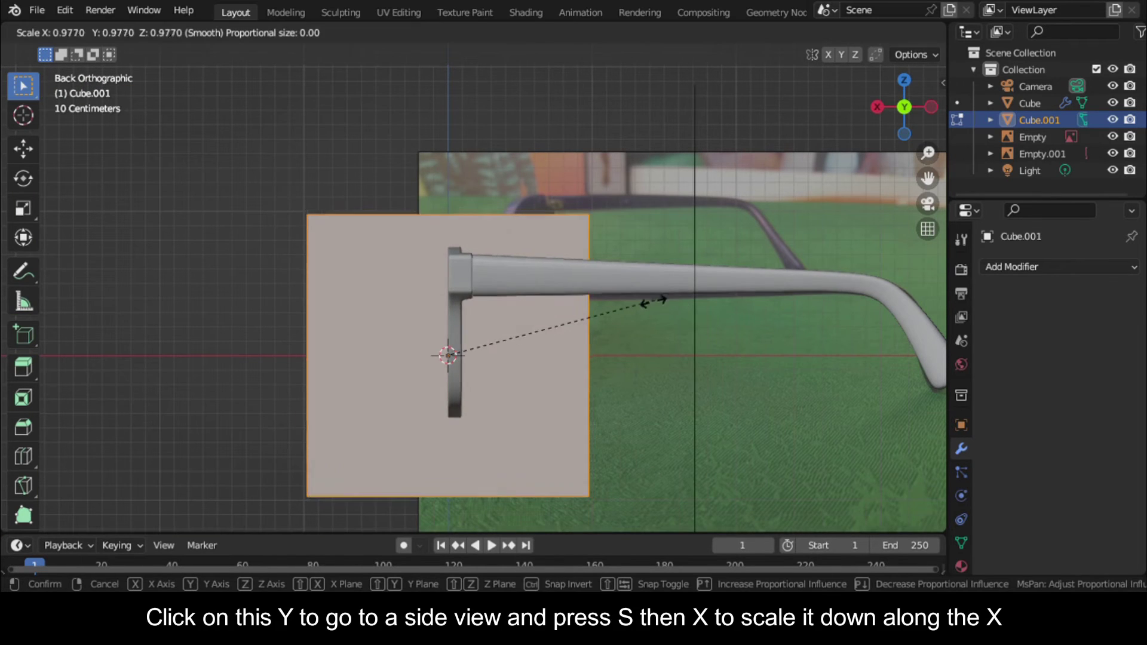
key(x)
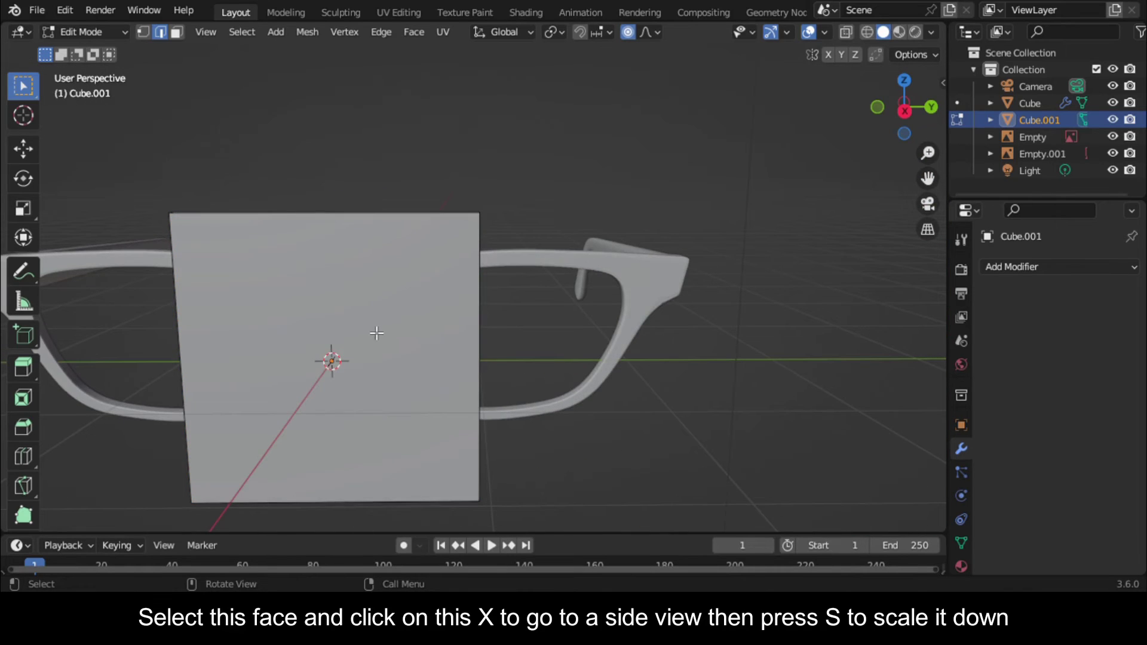
Select the plate's front face and scale it down to about 0.36 in the right orthographic view
key(3)
click(379, 333)
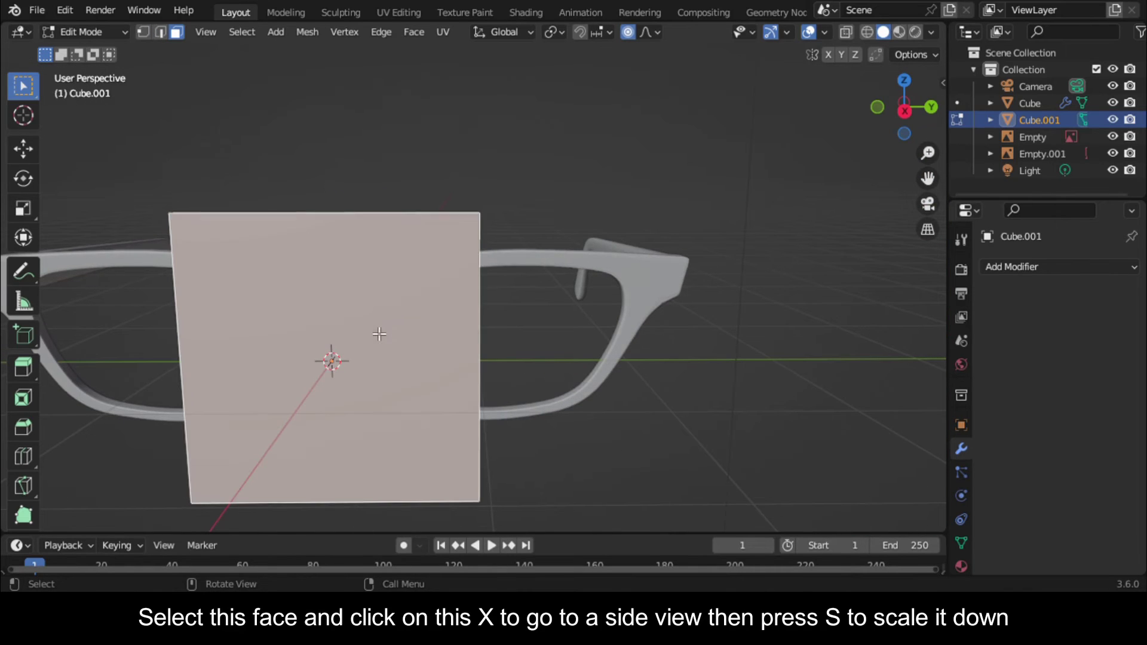
click(904, 111)
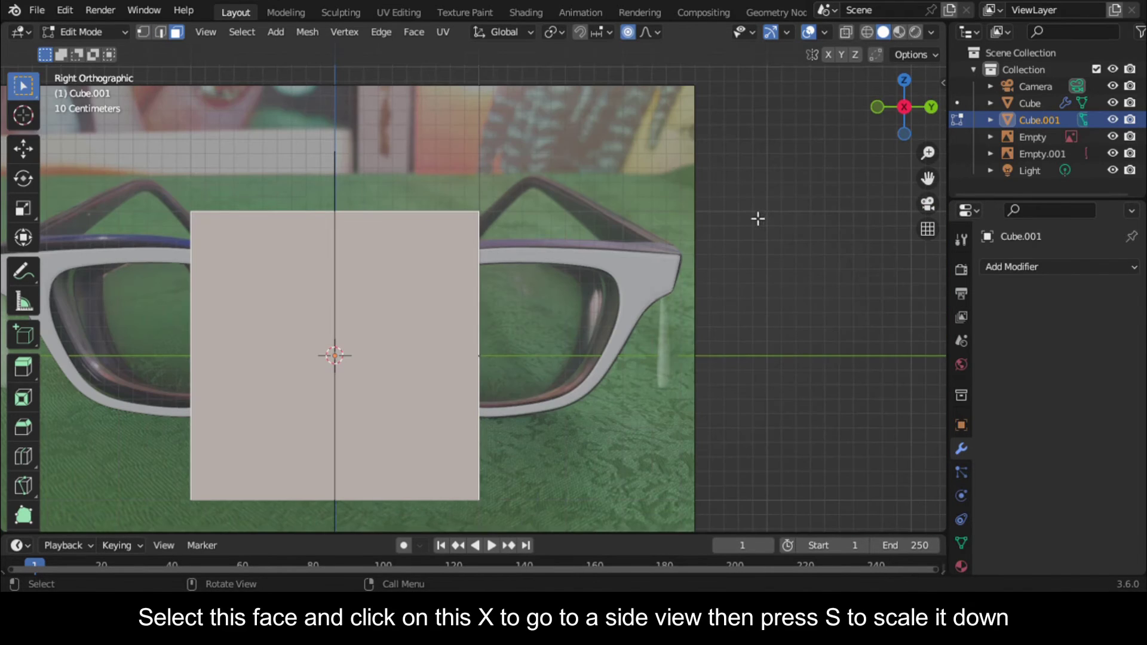
key(s)
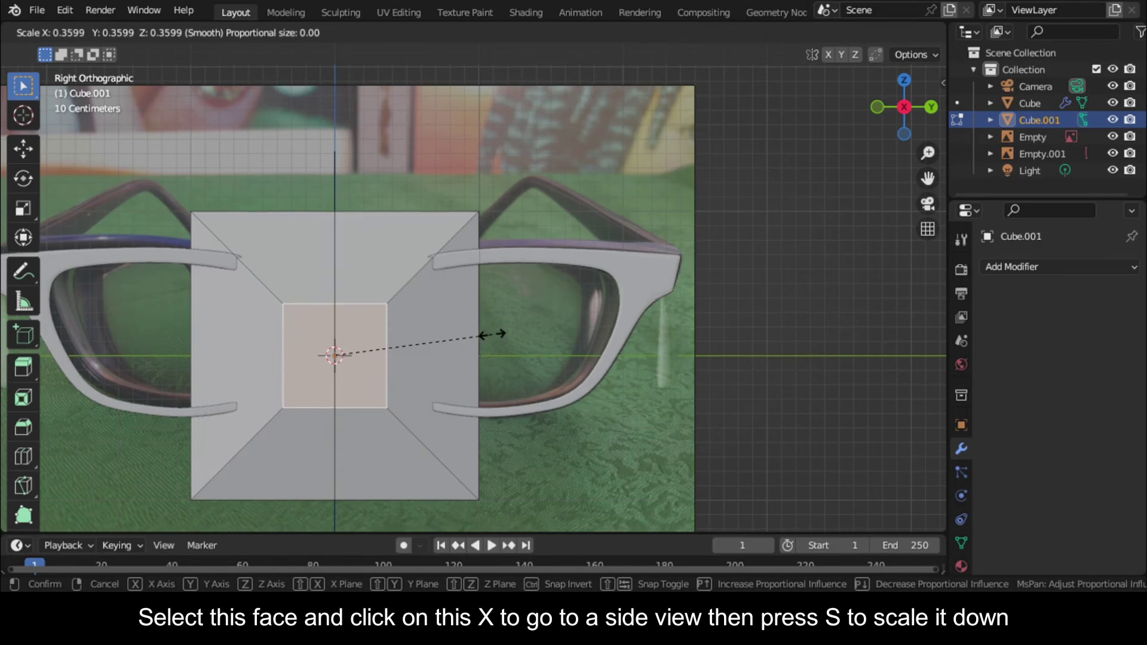
click(482, 334)
Move the whole plate about 1.15 m along Y and 0.1 m up so it covers the lens opening
key(a)
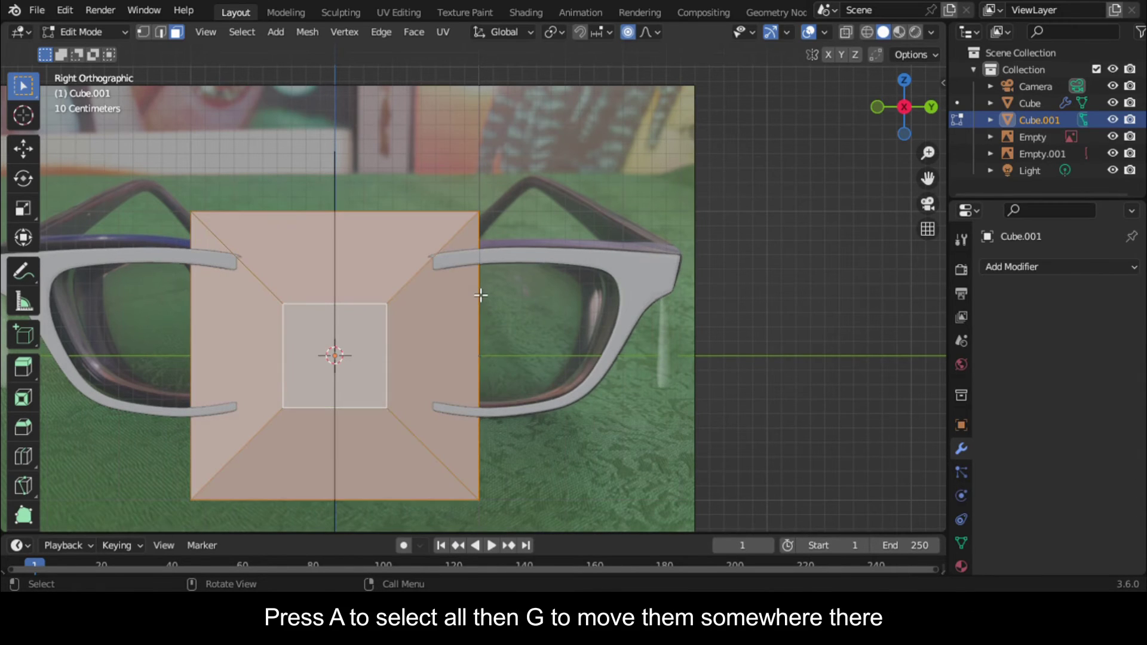
key(g)
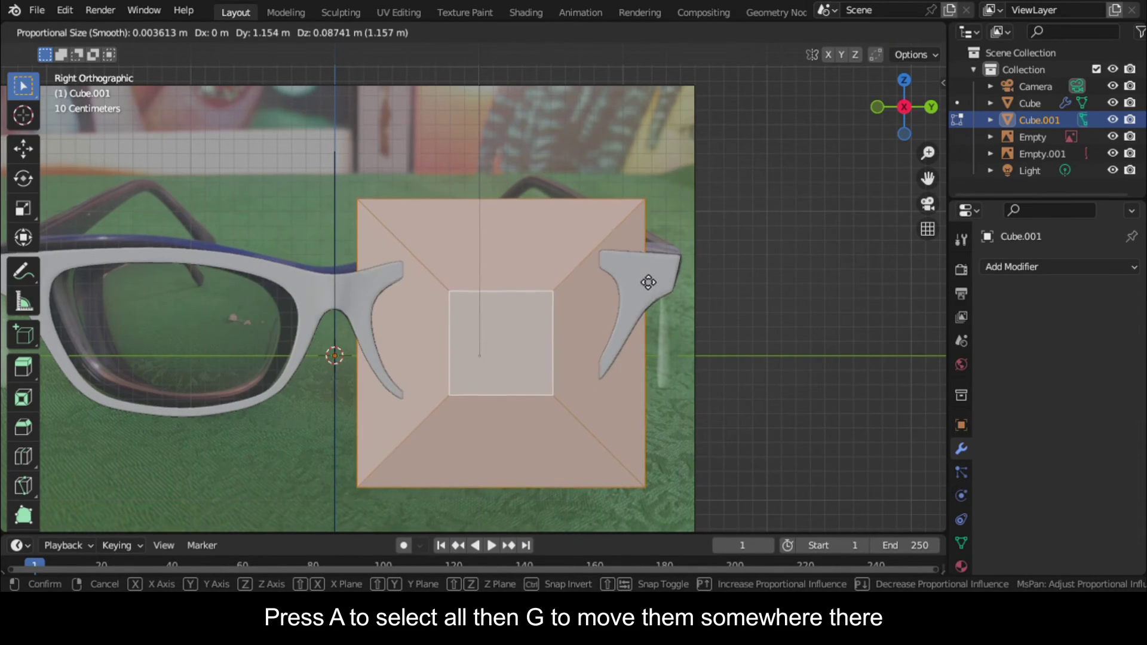
click(647, 279)
Confirm the plate's position and add a Subdivision Surface modifier to it
click(1025, 266)
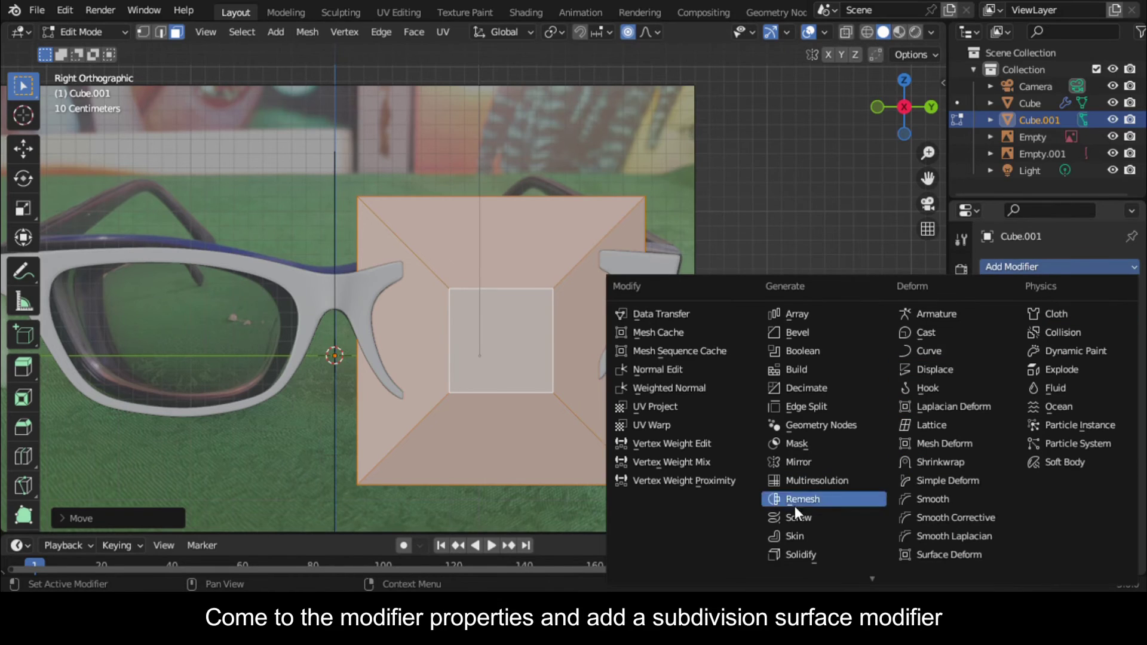
scroll(797, 532, down, 1)
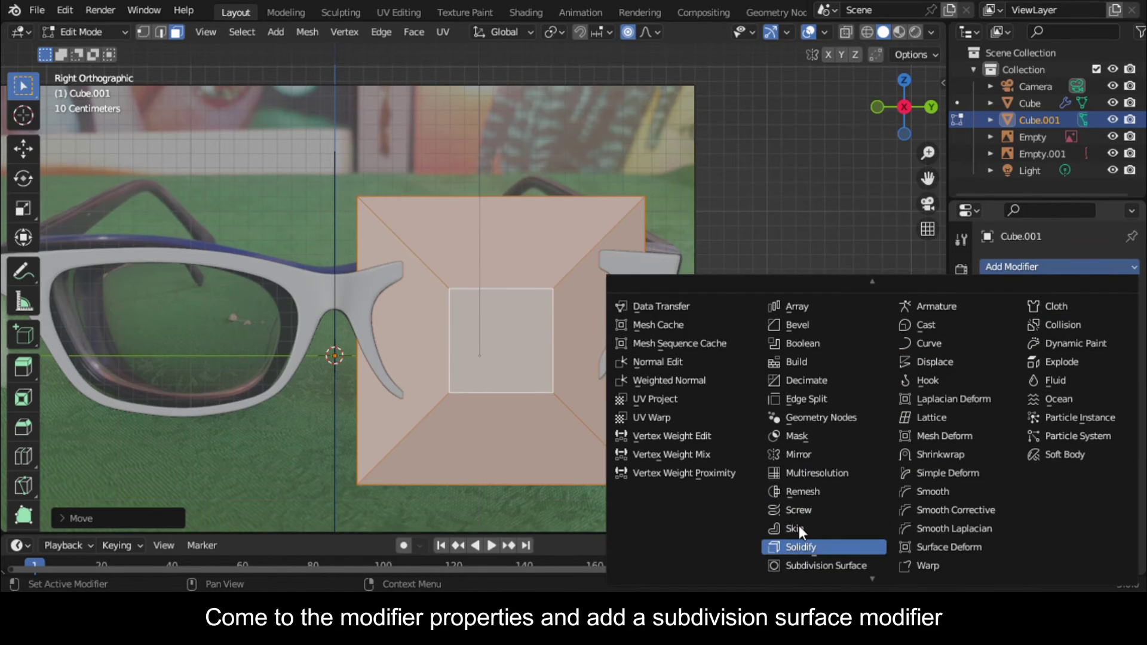
click(816, 562)
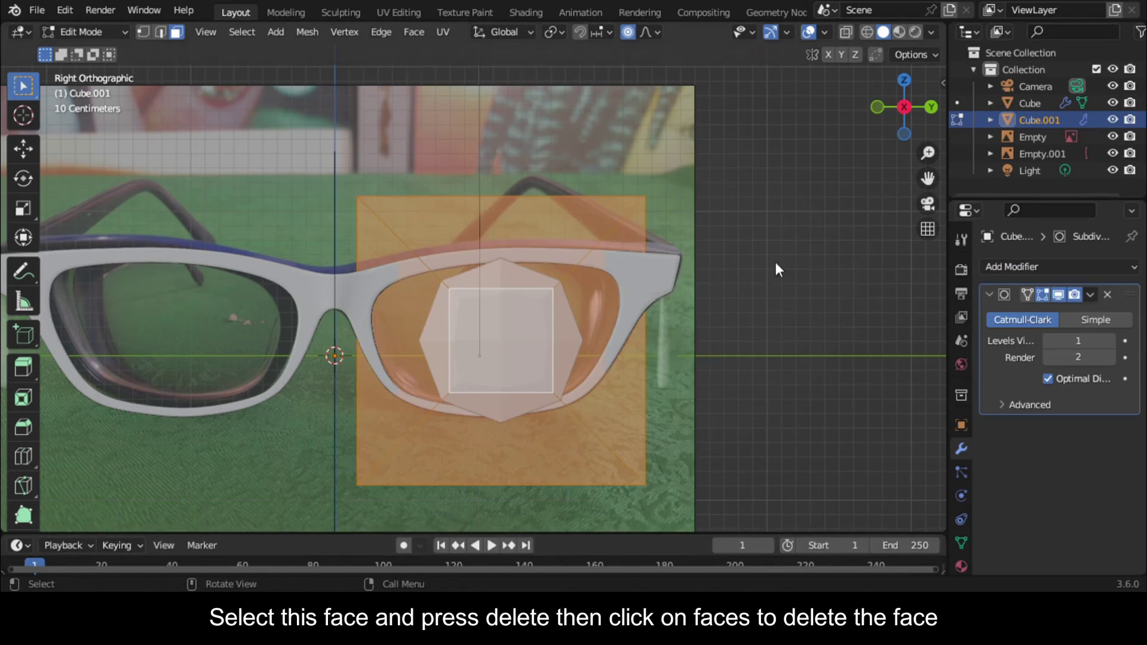
Delete the large back face of the lens plate so only its front shell remains
middle_drag(774, 259, 439, 227)
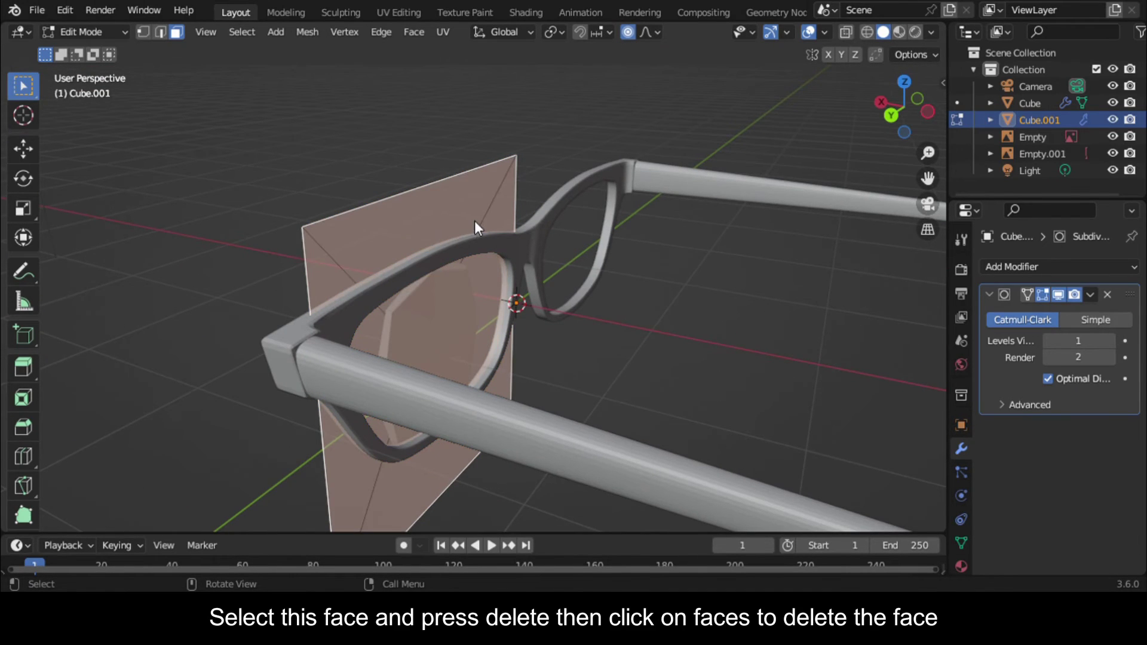
key(Delete)
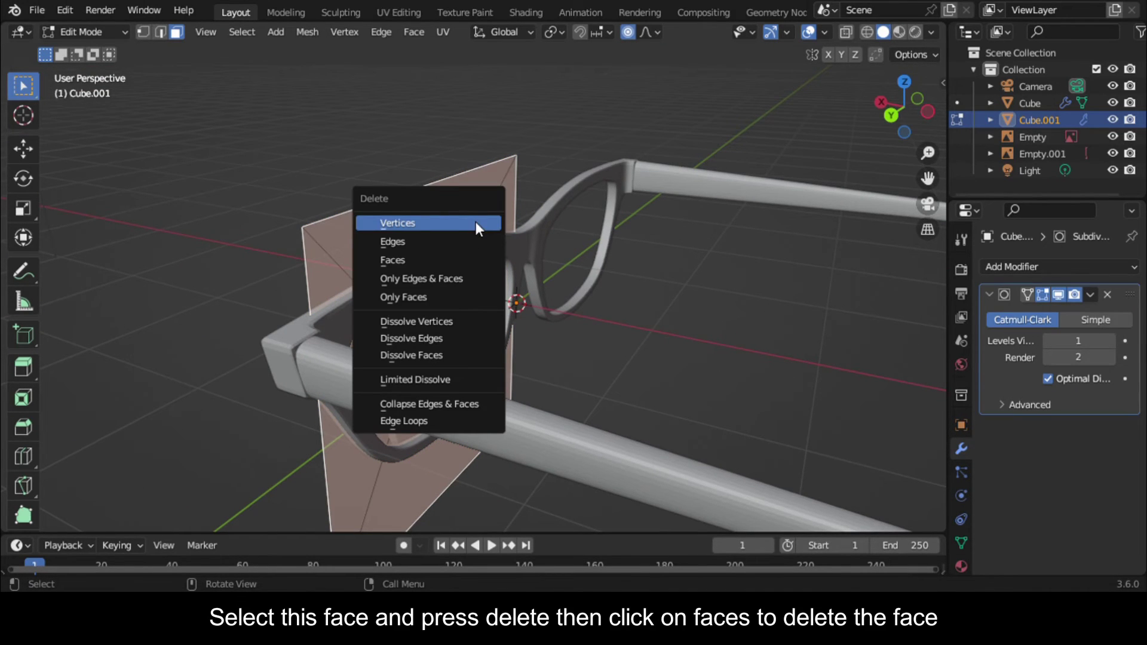
click(475, 259)
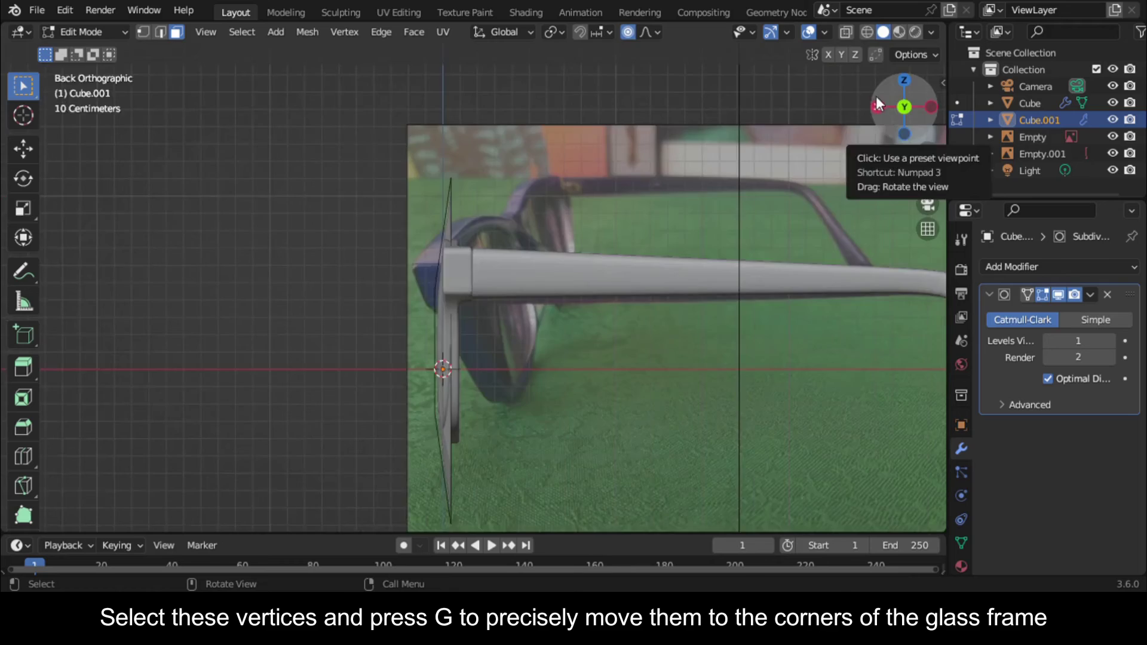
In the right orthographic view, move the plate's two upper outer vertices to the upper corners of the lens frame
click(876, 99)
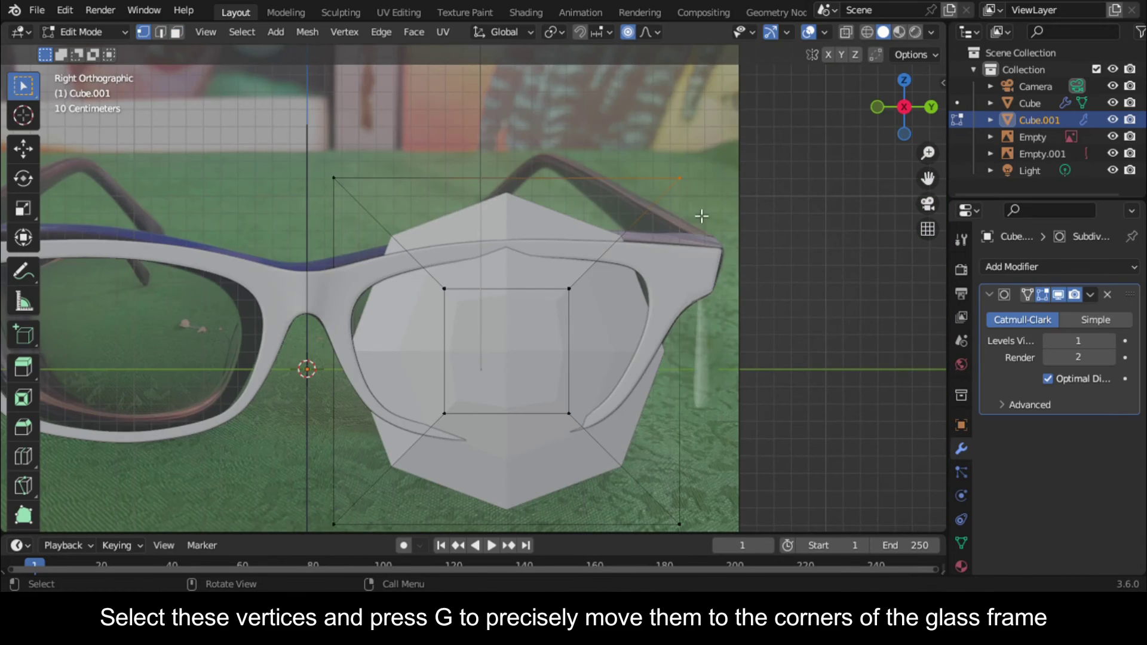
key(g)
click(733, 285)
drag(305, 162, 358, 216)
key(g)
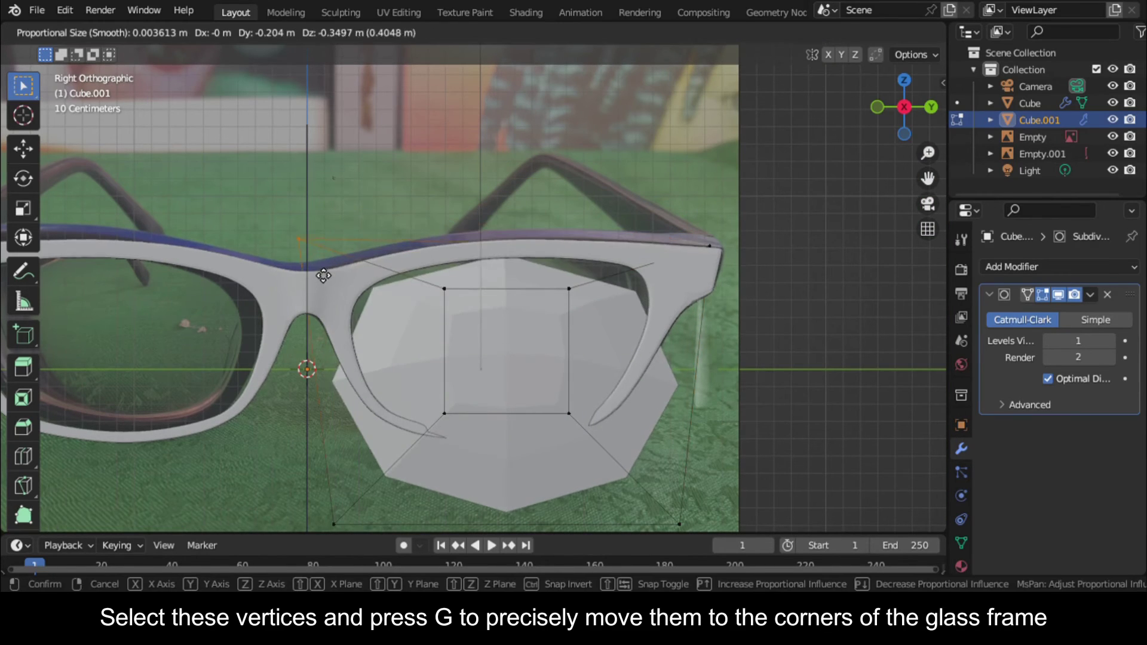
click(322, 275)
Move the plate's two lower outer vertices inward to the lower corners of the lens frame
scroll(358, 335, down, 2)
drag(366, 443, 400, 475)
key(g)
key(g)
click(412, 411)
click(617, 453)
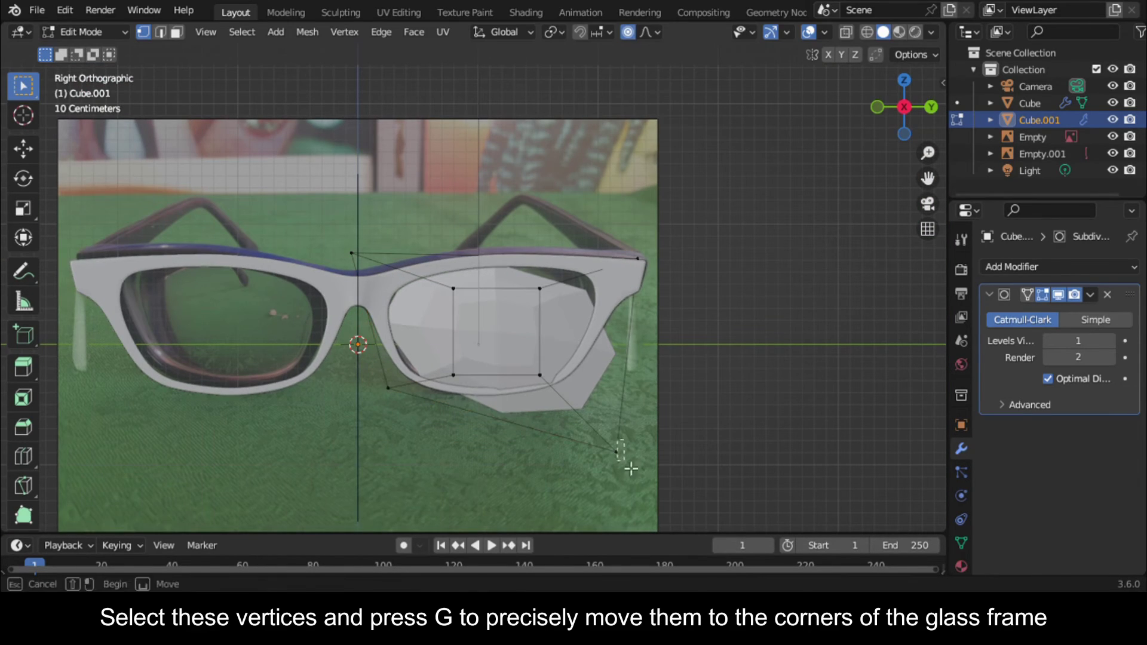
key(g)
click(595, 425)
Select the four middle vertices of the lens and move them about 0.01 m inward toward the frame in the back orthographic view
drag(441, 272, 502, 350)
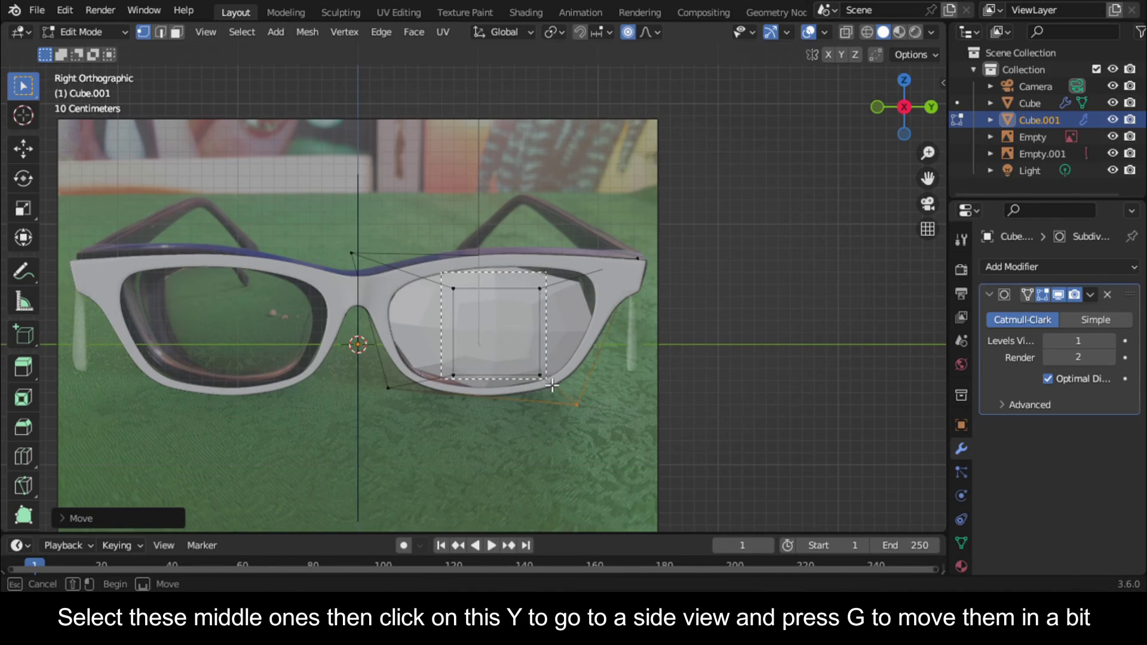
drag(552, 385, 552, 386)
click(930, 107)
scroll(518, 322, up, 2)
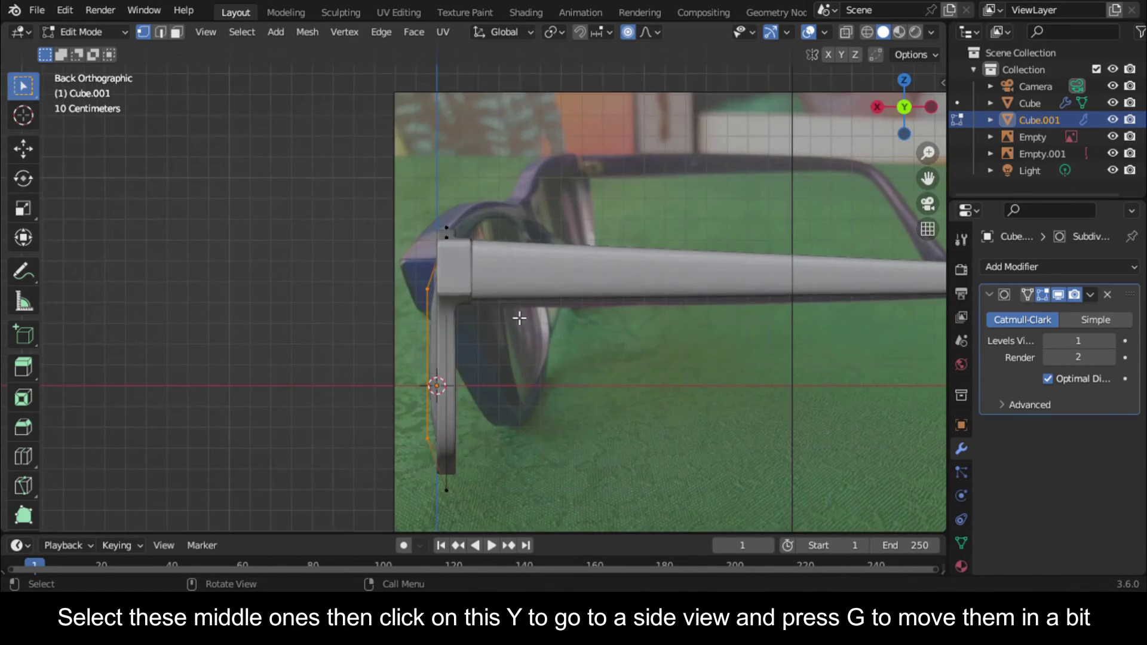
key(g)
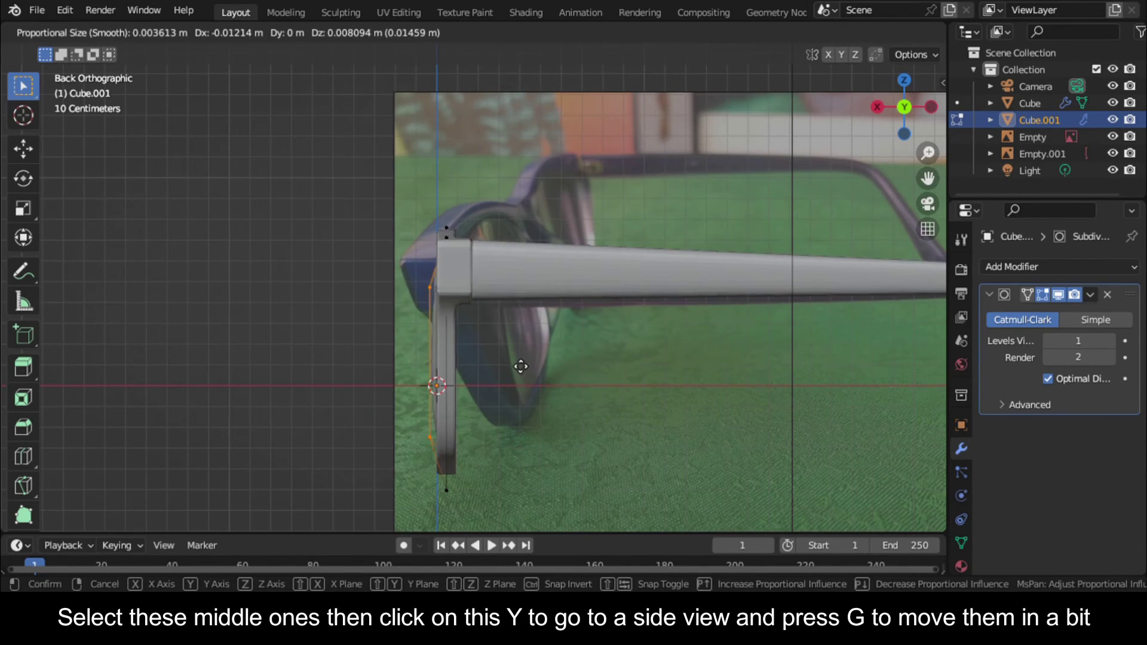
click(521, 365)
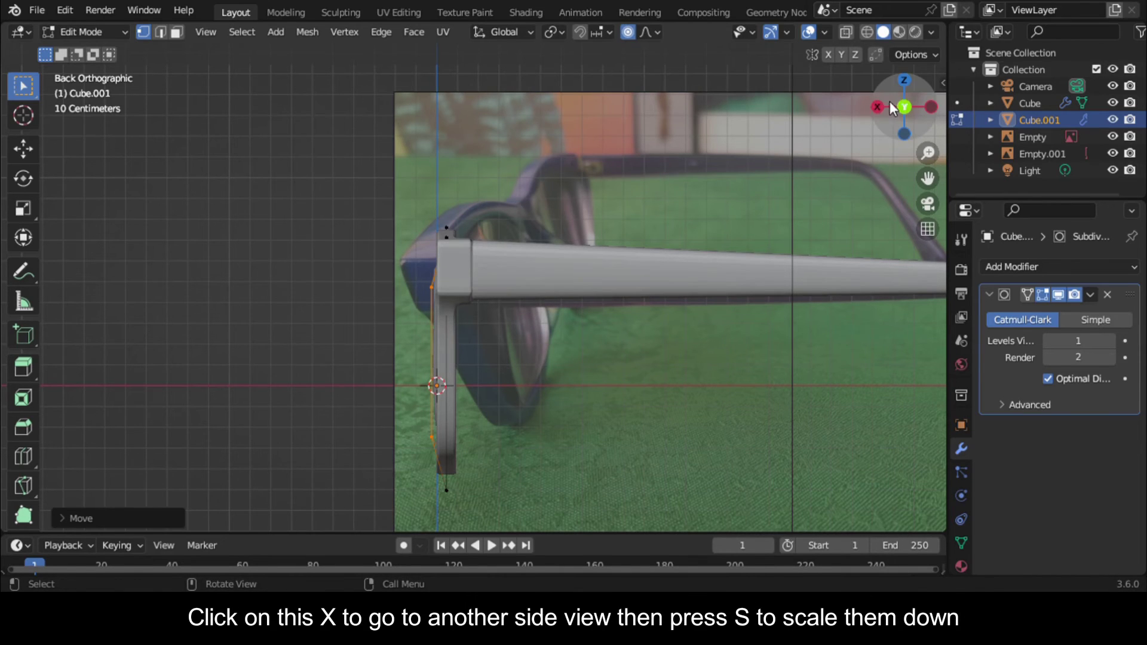
Scale the lens's middle vertices down to about 0.81 in the right orthographic view
click(877, 108)
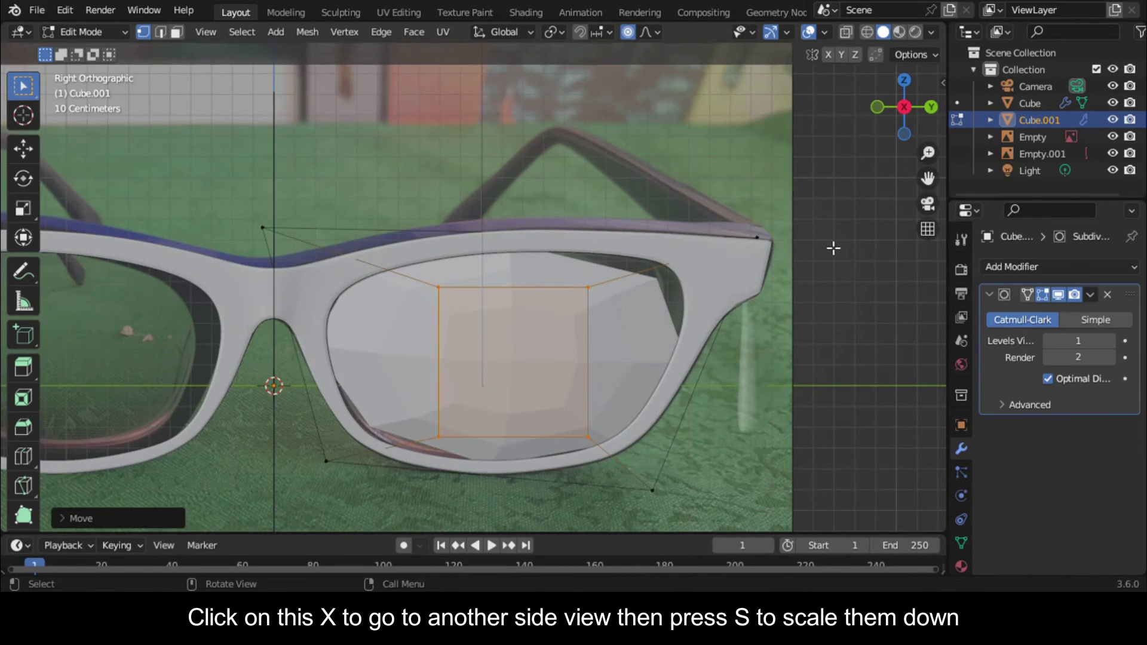
key(s)
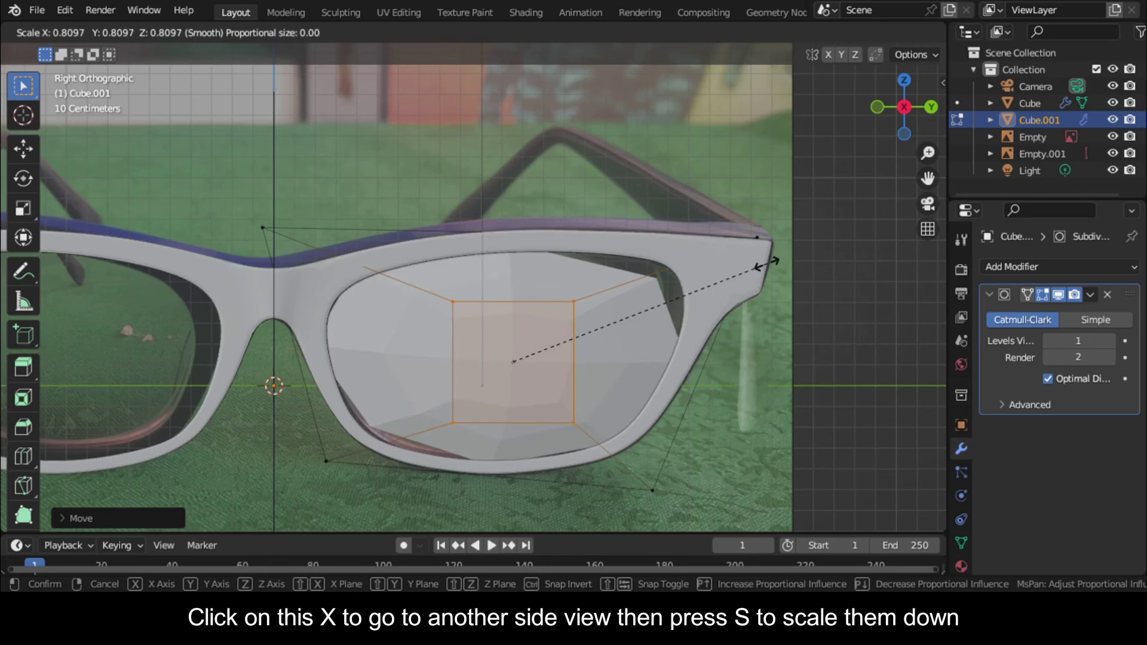
click(766, 263)
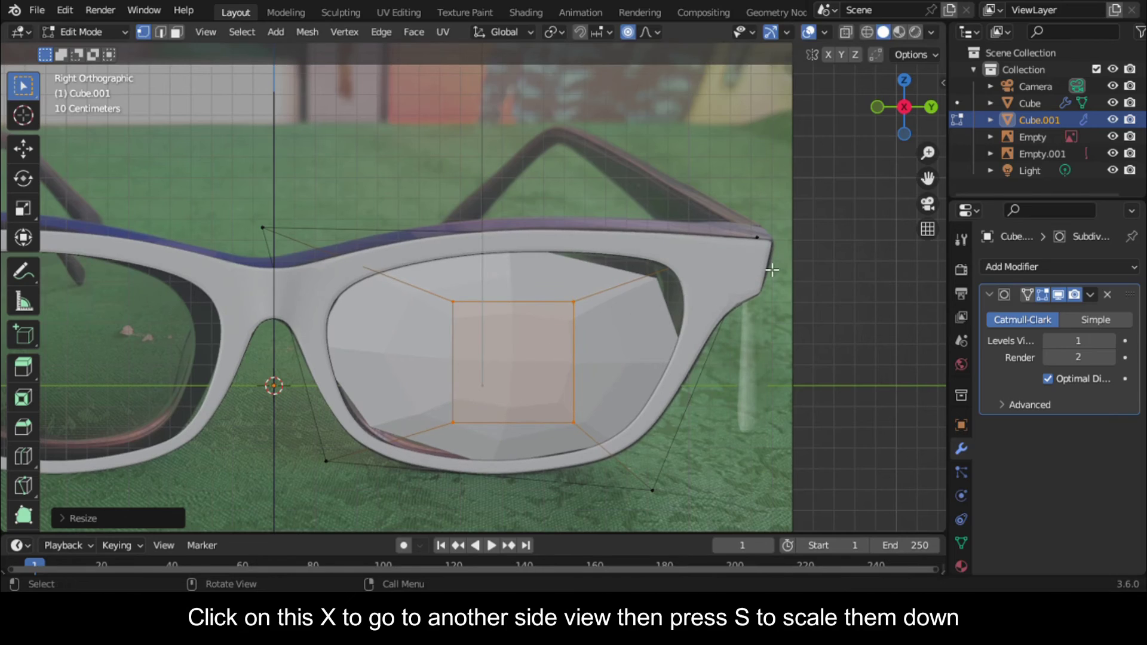
Raise the lens's viewport subdivision level to 2 and add a vertical edge loop through its middle
click(1110, 342)
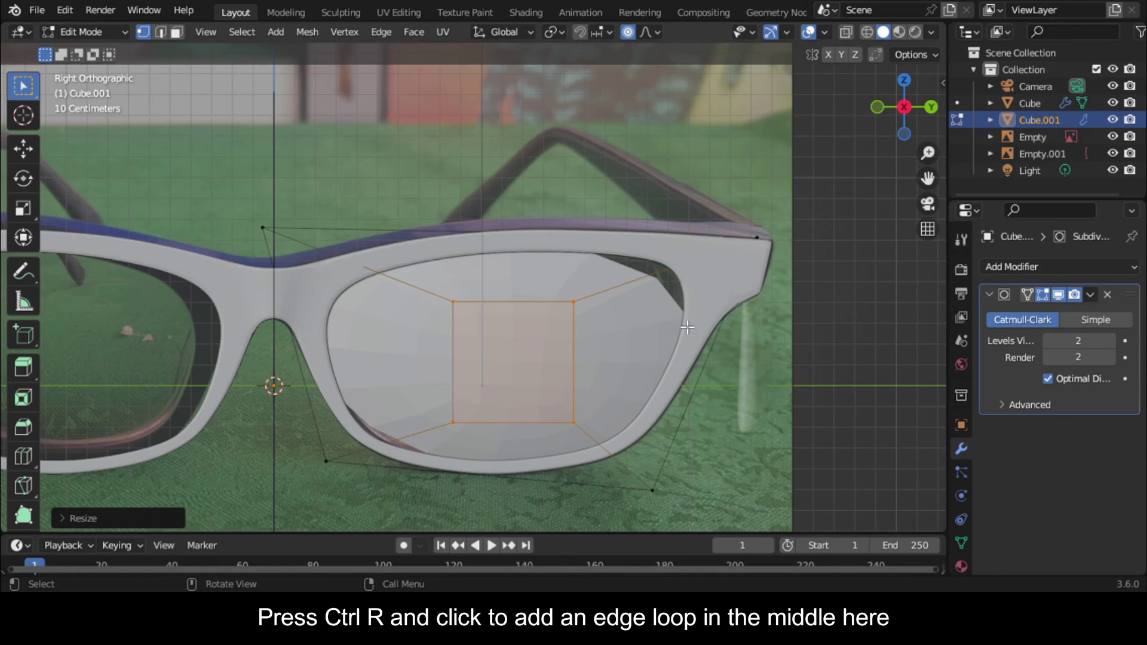
click(540, 293)
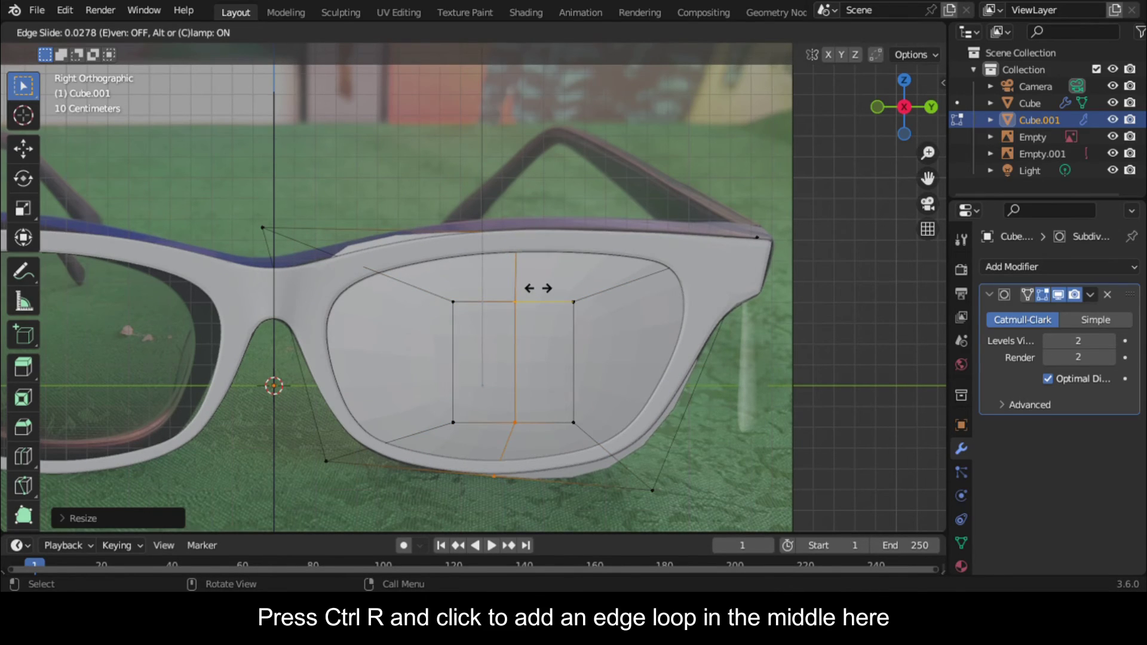
click(539, 289)
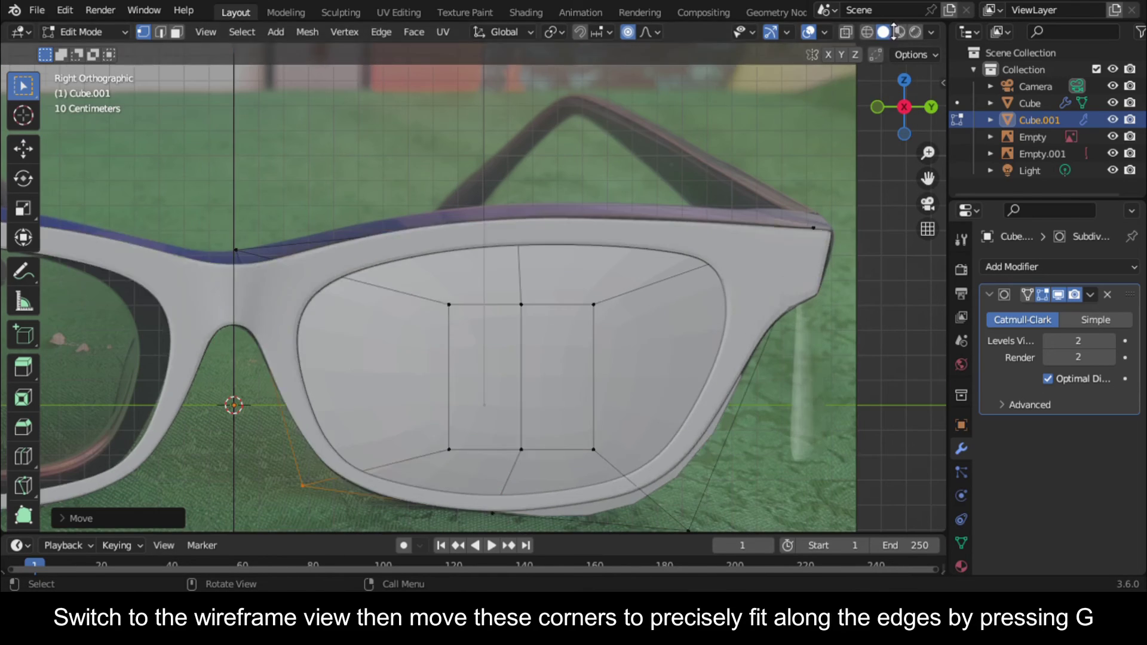
In wireframe shading, move the lens's lower corner, loop-end and bridge-side outer vertices to fit along the frame's edges
key(shift+z)
key(g)
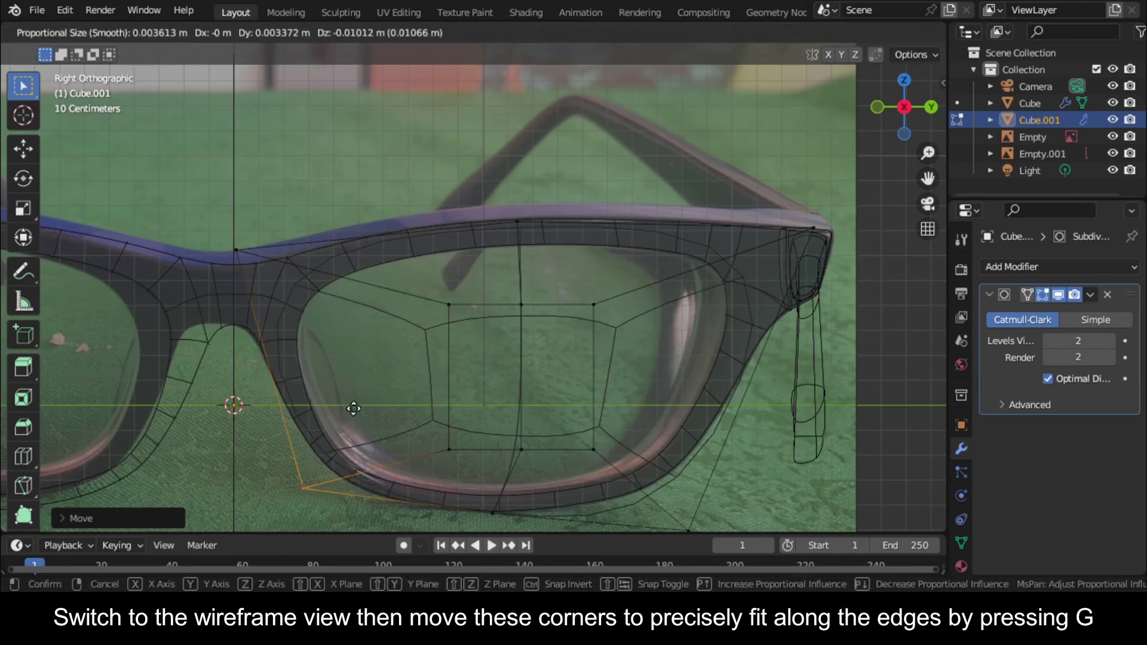
click(508, 498)
click(309, 483)
key(g)
click(526, 230)
key(g)
click(284, 274)
key(g)
click(307, 492)
Reposition the lens's inner vertices to follow the opening's shape and move the upper outer corner slightly up onto the frame's edge
drag(431, 426, 469, 464)
key(g)
click(603, 445)
click(593, 304)
key(g)
click(621, 282)
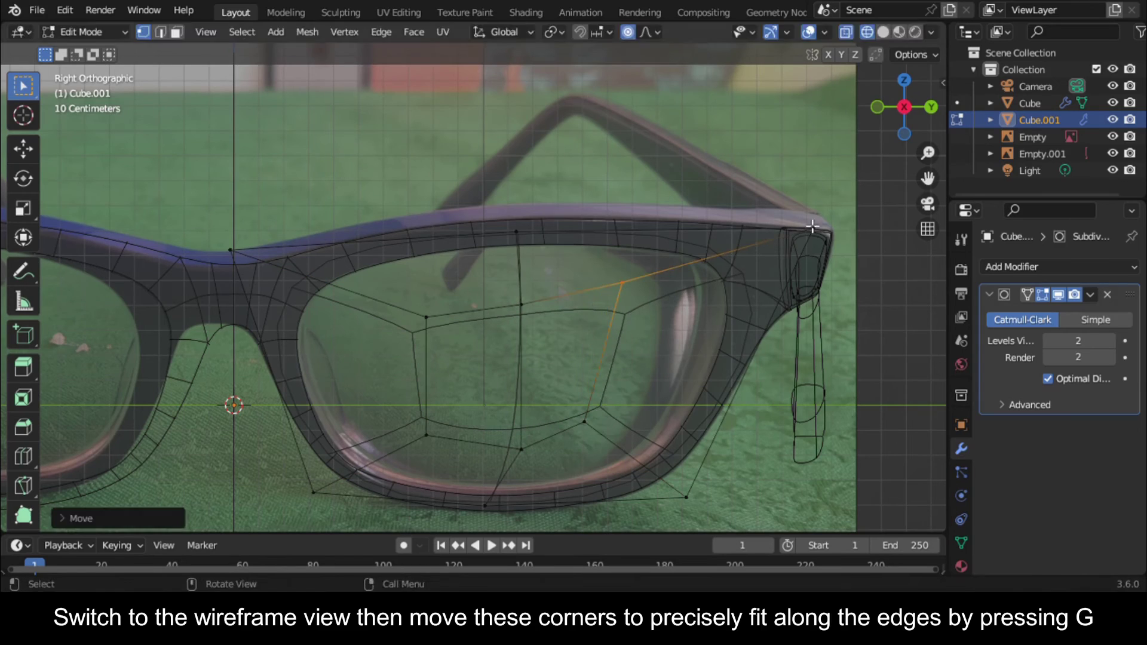
click(814, 227)
key(g)
click(805, 215)
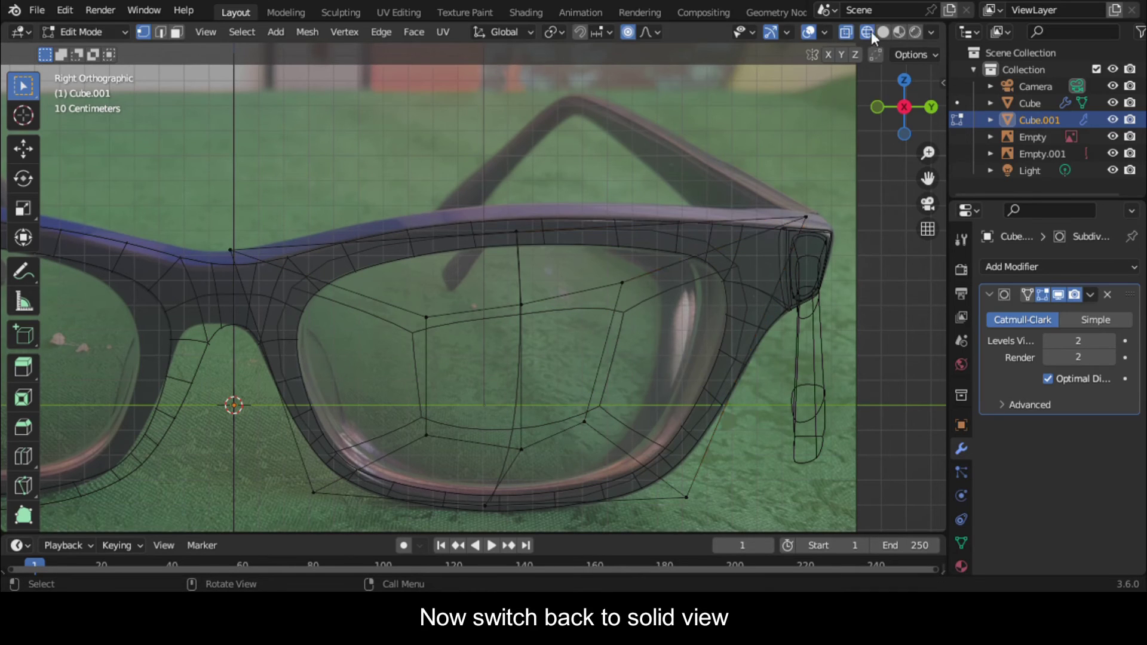
Return to solid shading and object mode, and apply the lens's Subdivision Surface modifier
click(882, 32)
drag(906, 91, 617, 377)
key(Tab)
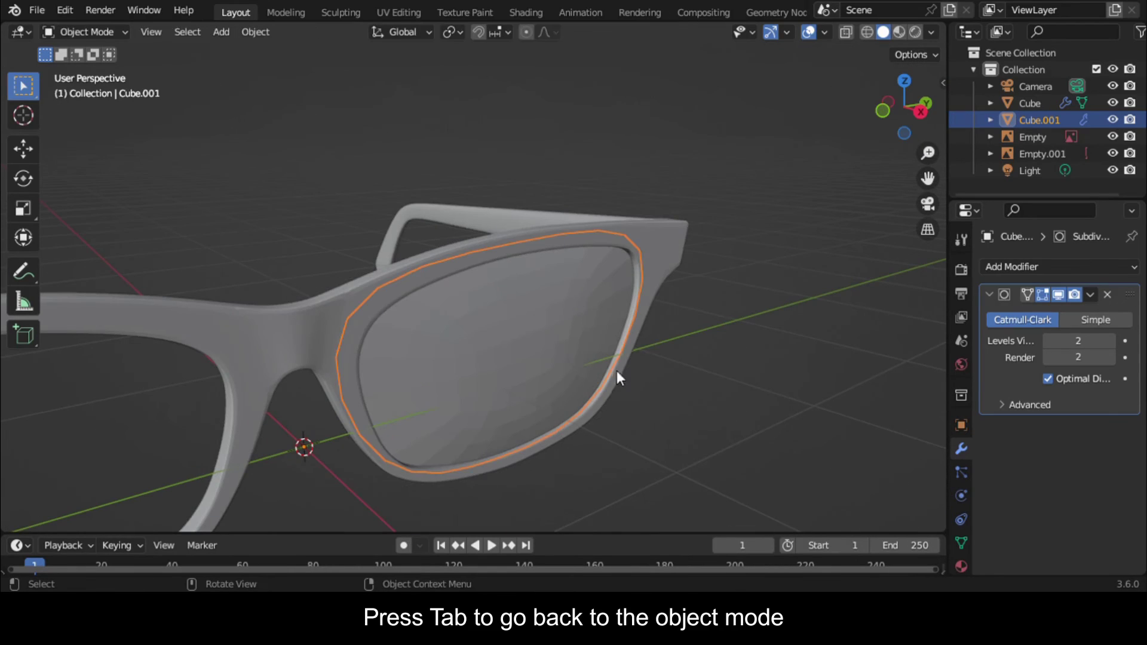
click(1086, 295)
click(1060, 315)
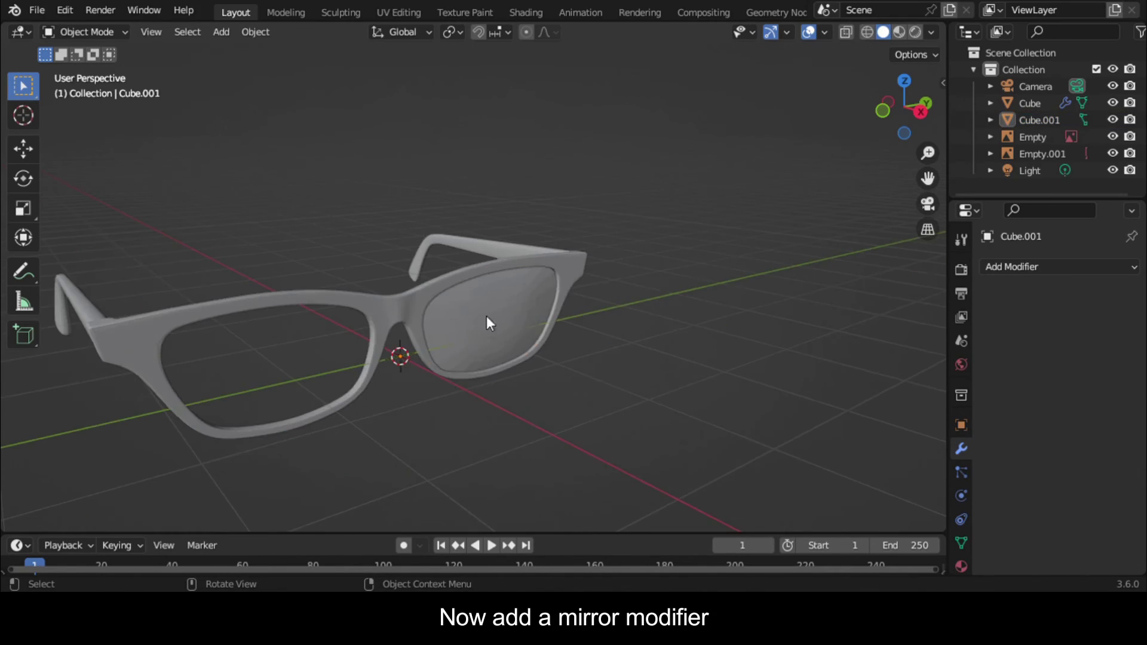
Add a Mirror modifier to the lens with only the Y axis active, and apply it
click(1056, 266)
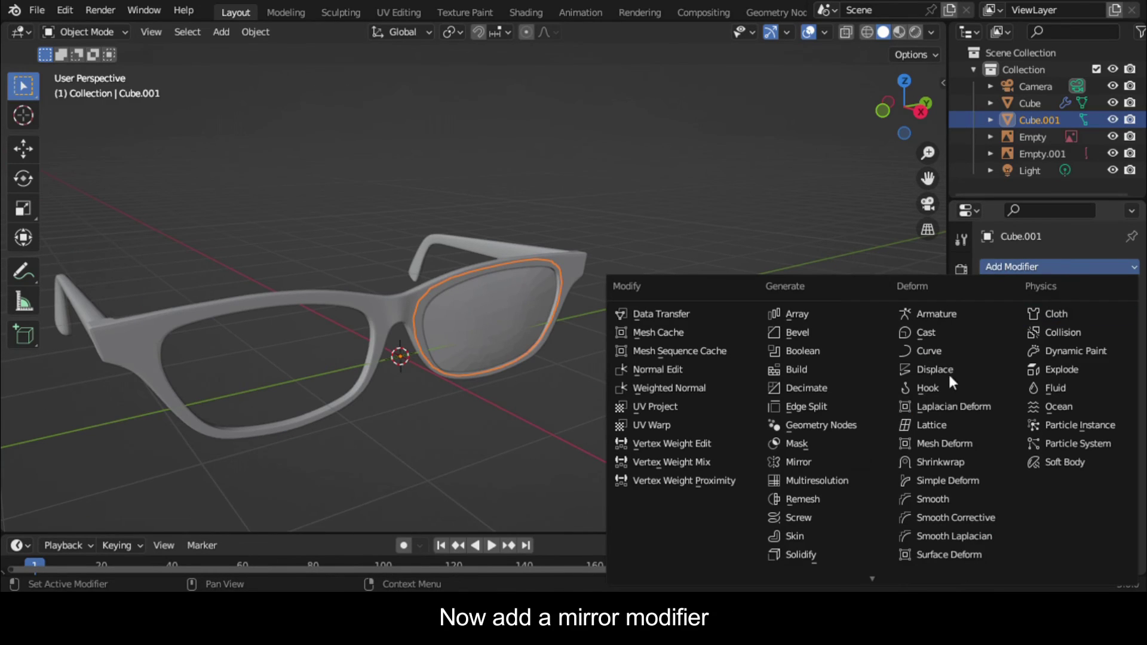
click(819, 460)
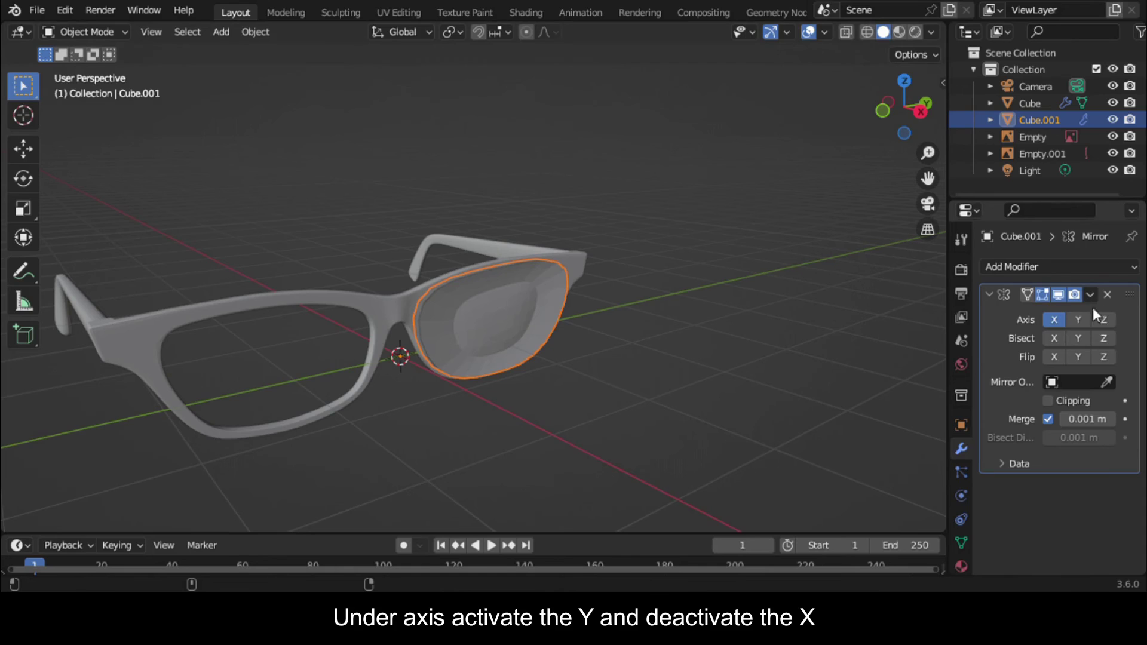
click(1080, 319)
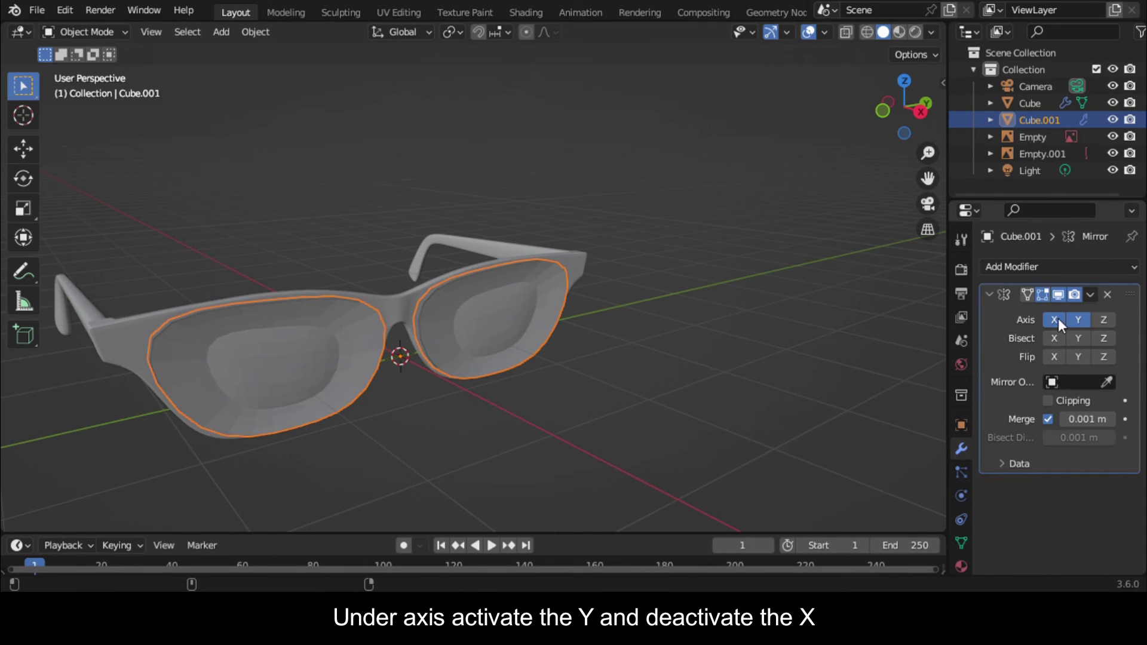
click(1059, 317)
middle_drag(736, 256, 955, 155)
click(1090, 295)
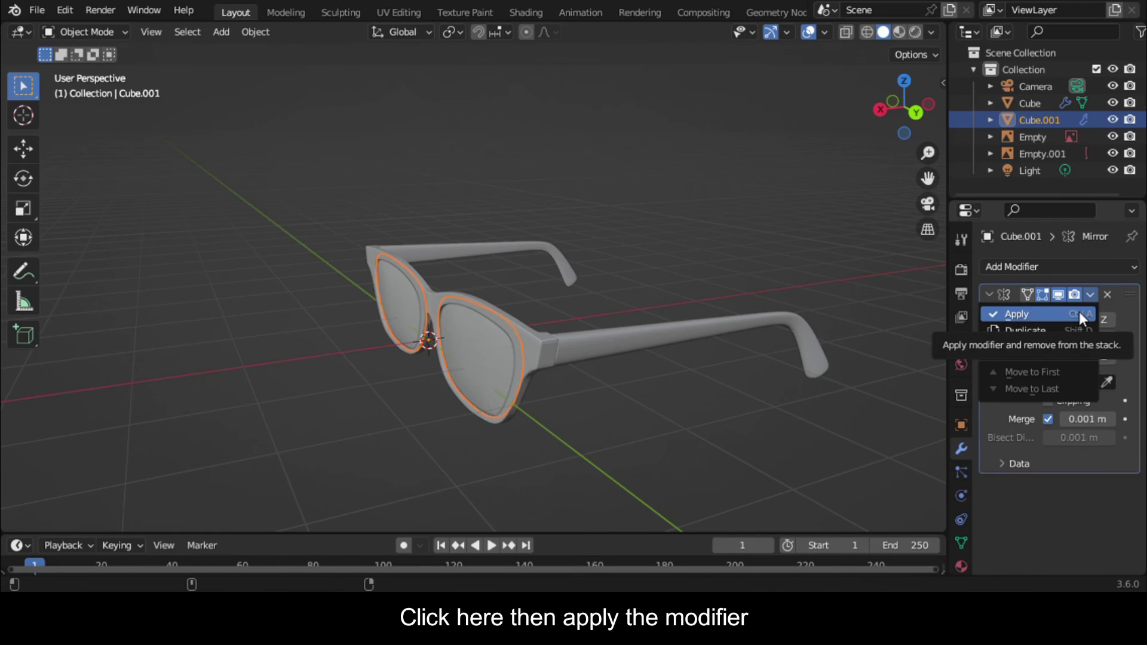
click(1078, 312)
Select the glasses frame and apply its Mirror and Subdivision modifiers
click(497, 422)
middle_drag(776, 220, 826, 311)
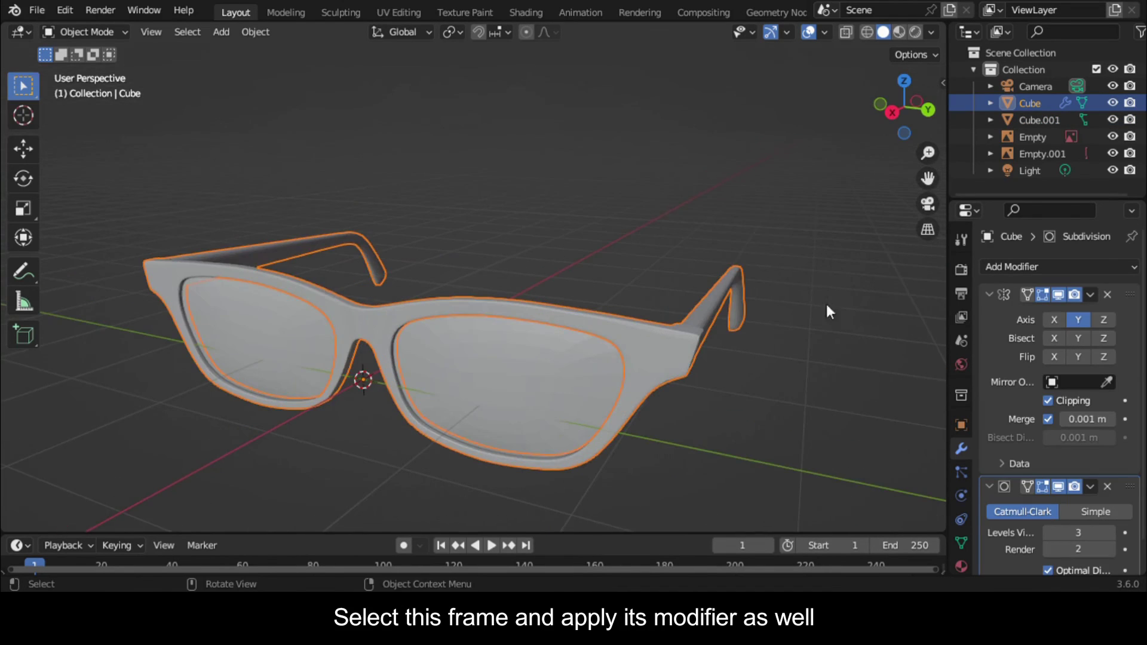
click(1088, 285)
click(1084, 311)
click(1094, 292)
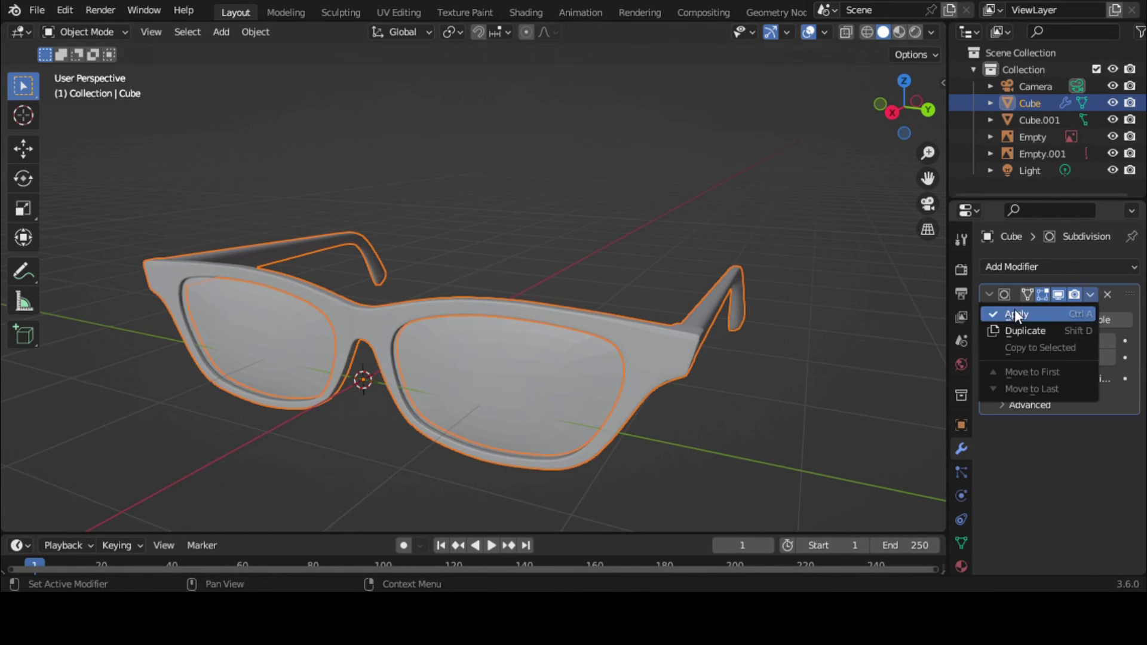
click(1015, 311)
Select the lenses and shade them auto smooth
scroll(478, 362, up, 3)
click(495, 371)
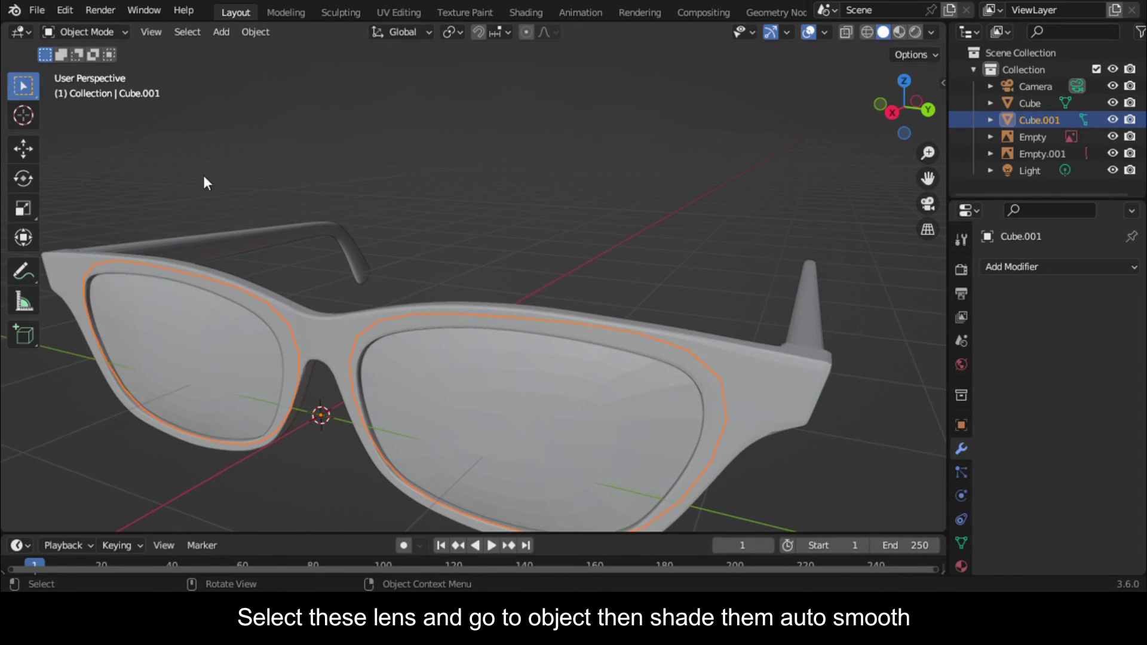
click(256, 33)
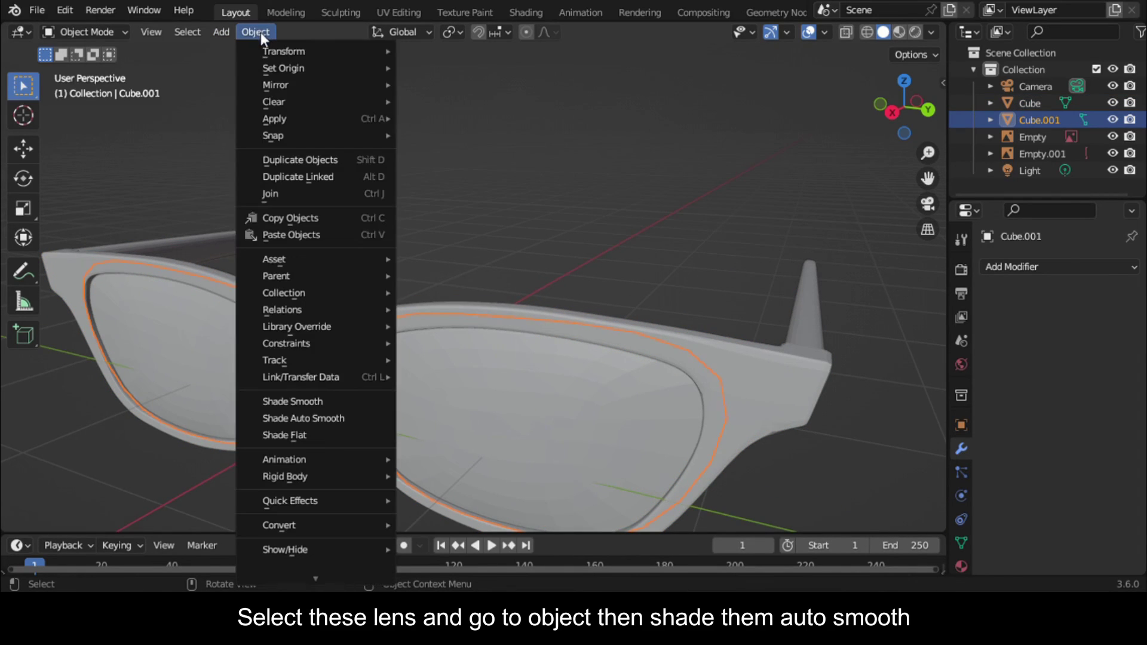
click(288, 419)
Select the glasses frame, shade it auto smooth and look over the finished model
click(314, 325)
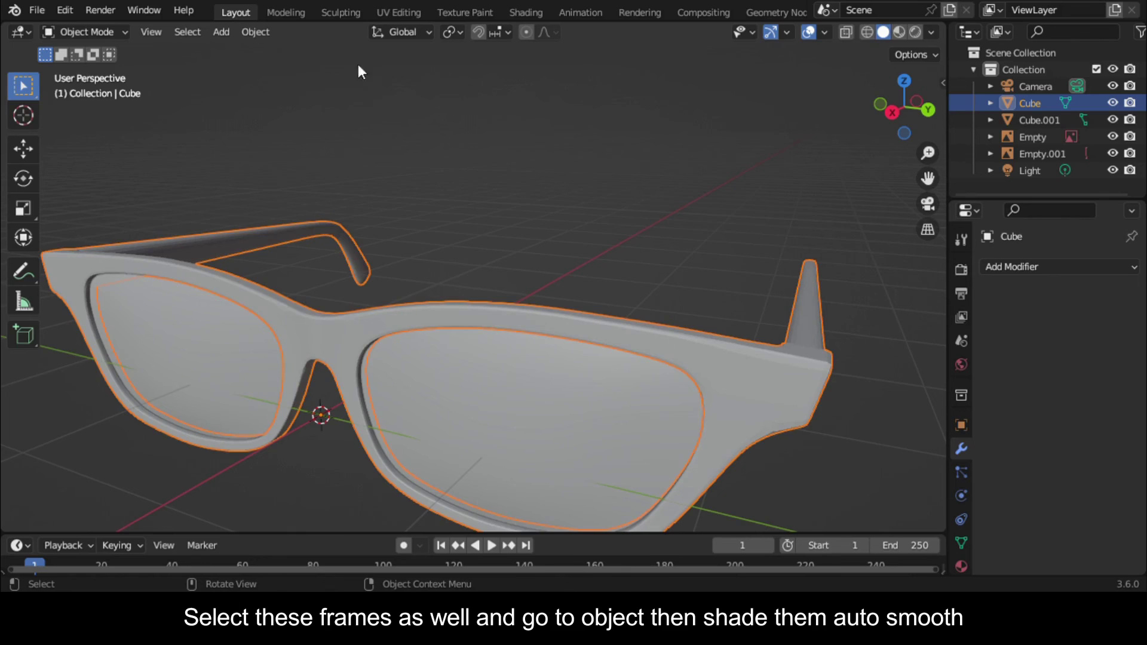
click(247, 34)
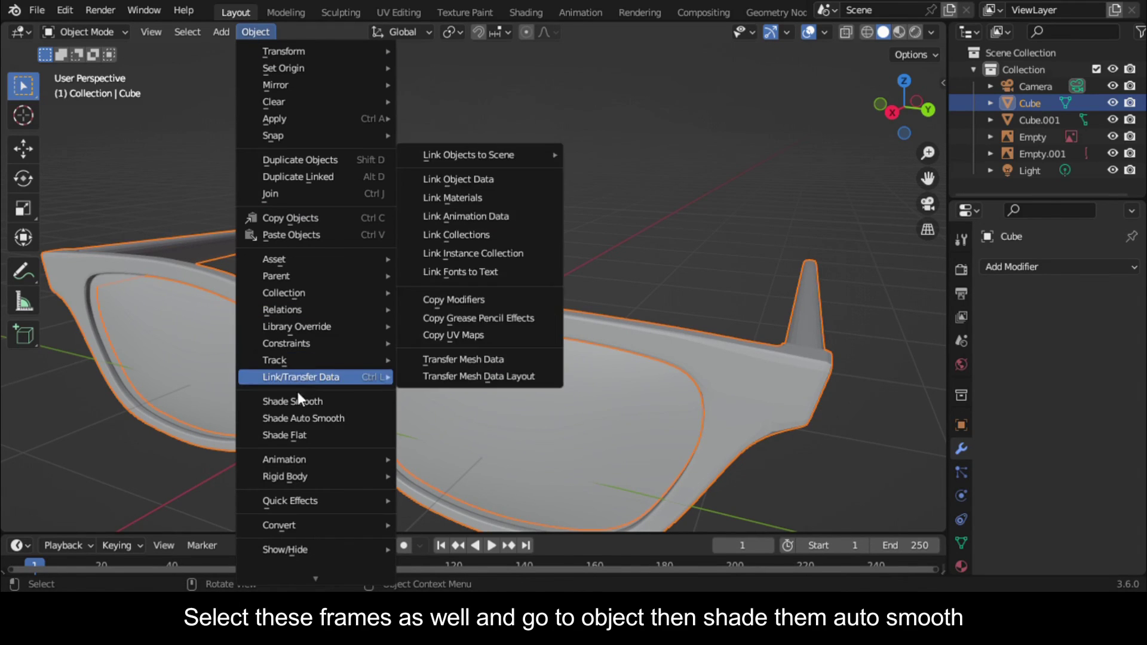
click(307, 411)
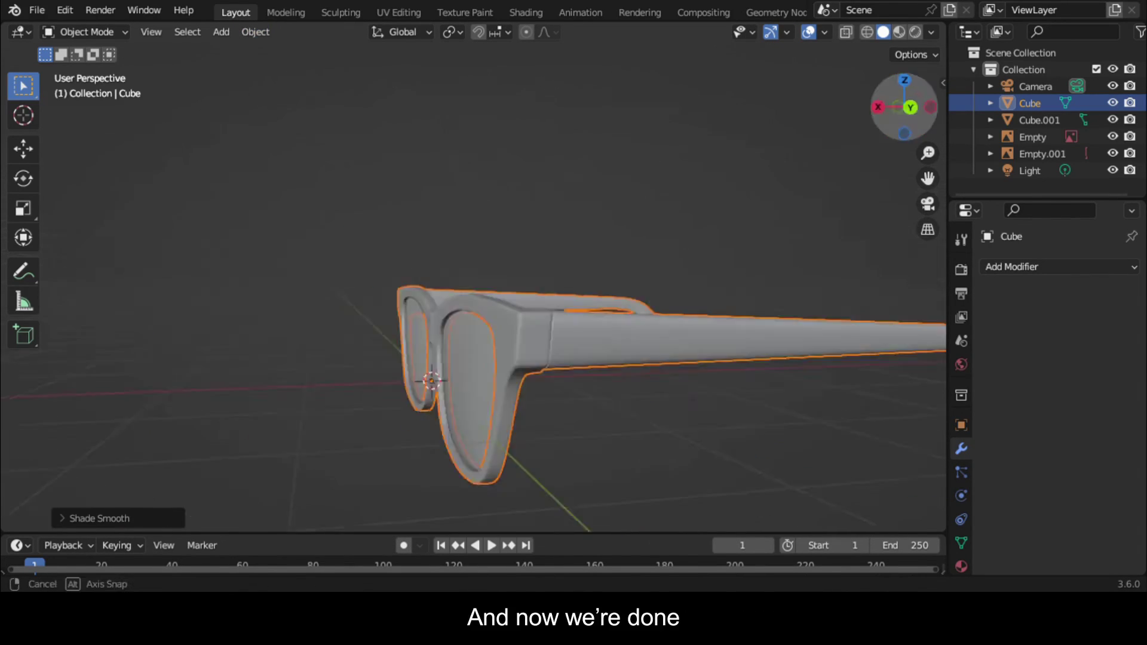
middle_drag(774, 338, 568, 310)
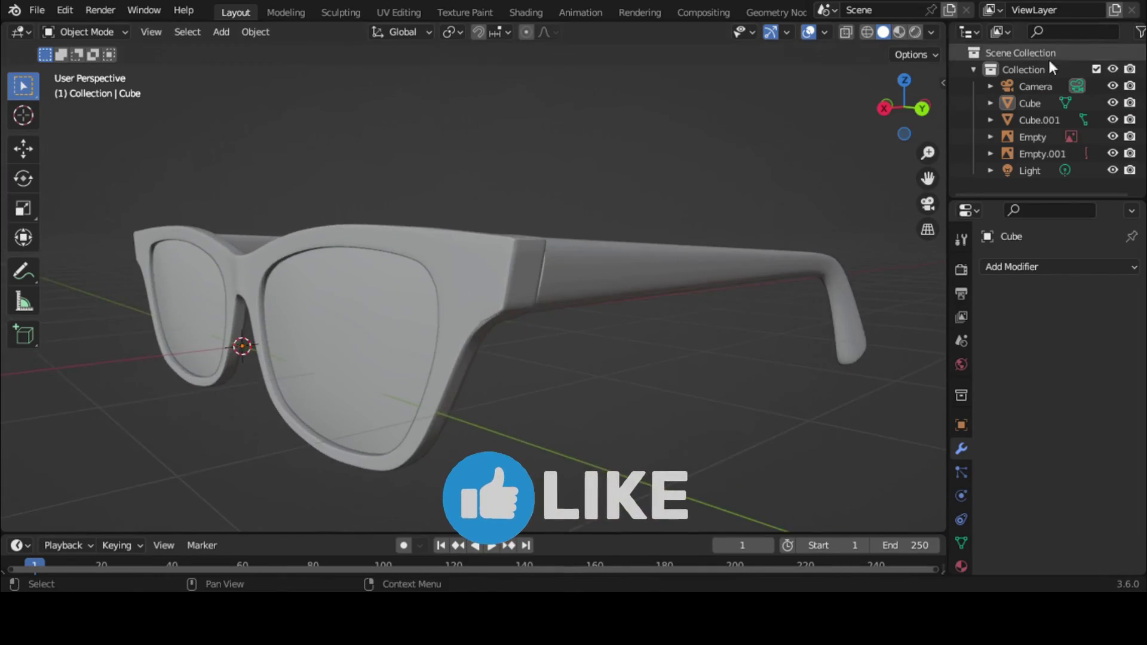